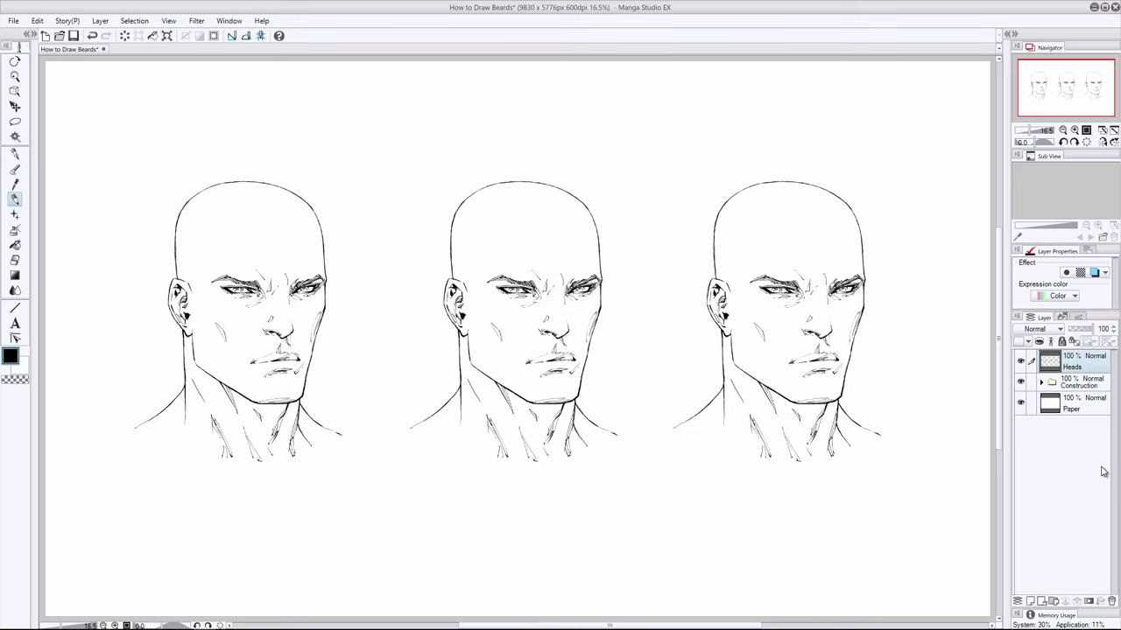
- Create a layer folder above the Heads layer and name it Beards
{"action": "left_click", "coordinate": [1053, 602]}
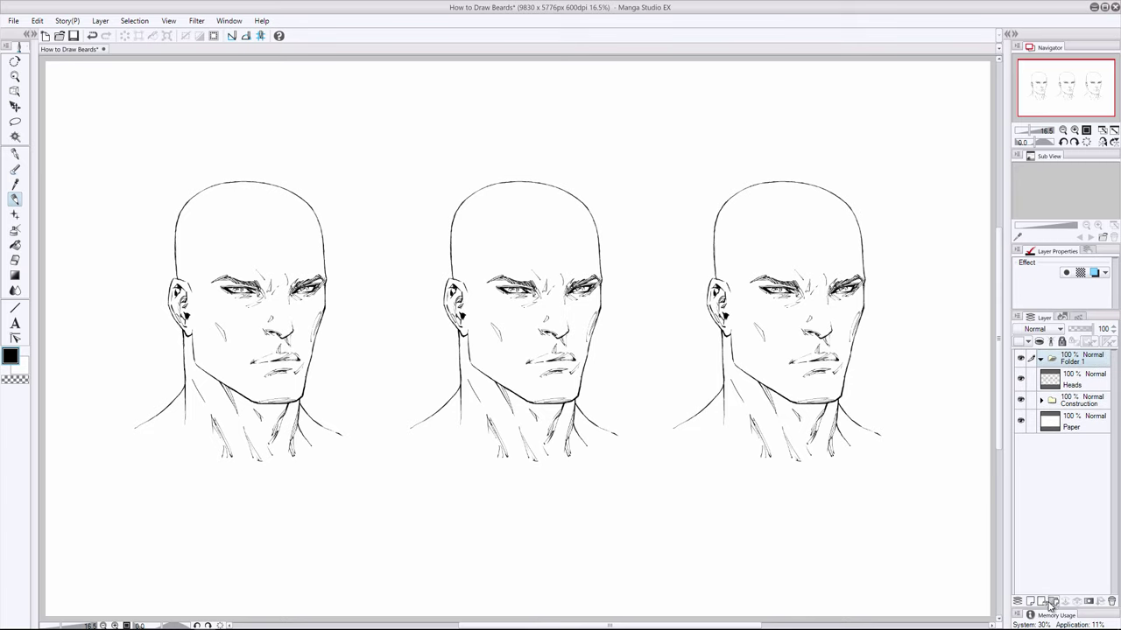
{"action": "double_click", "coordinate": [1070, 362]}
{"action": "type", "text": "Beards"}
{"action": "key", "text": "Return"}
- Add a raster layer named Drafts inside the Beards folder
{"action": "left_click", "coordinate": [1027, 602]}
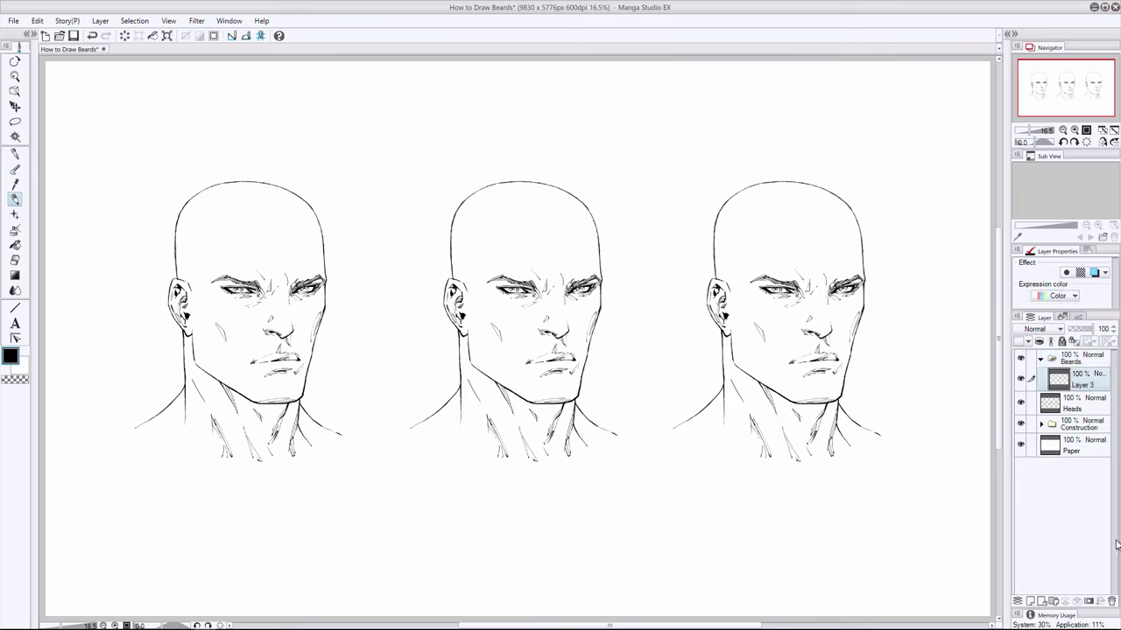
{"action": "double_click", "coordinate": [1082, 384]}
{"action": "type", "text": "Drafts"}
{"action": "key", "text": "Return"}
- Add a layer named Linear above the Drafts layer in the Beards folder
{"action": "left_click", "coordinate": [1030, 602]}
{"action": "double_click", "coordinate": [1075, 385]}
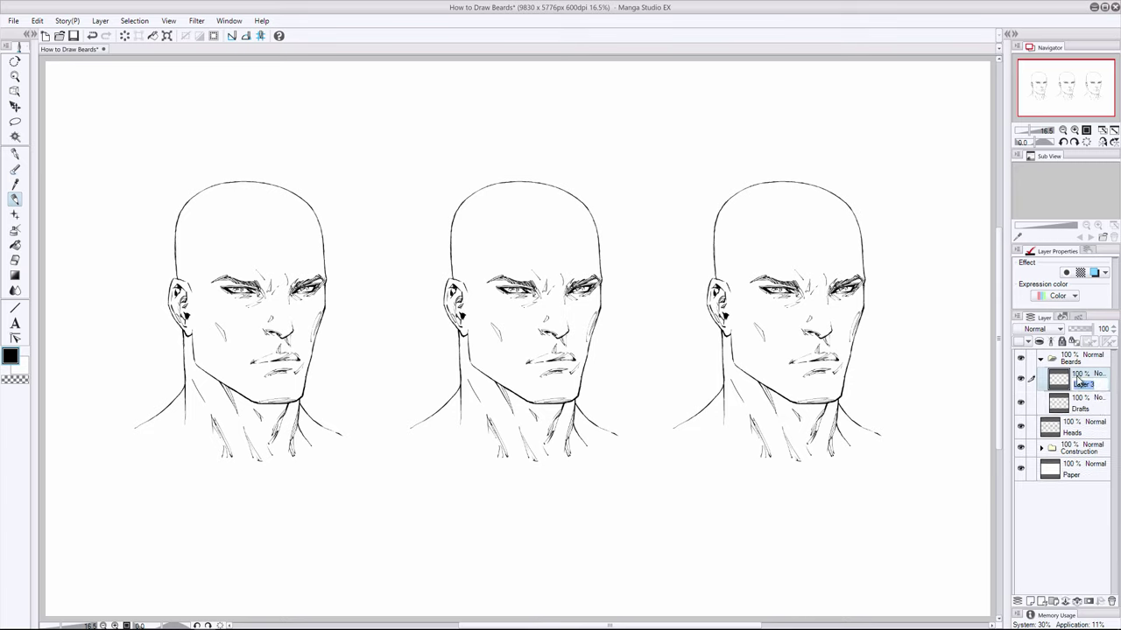
{"action": "type", "text": "Linear"}
{"action": "key", "text": "Return"}
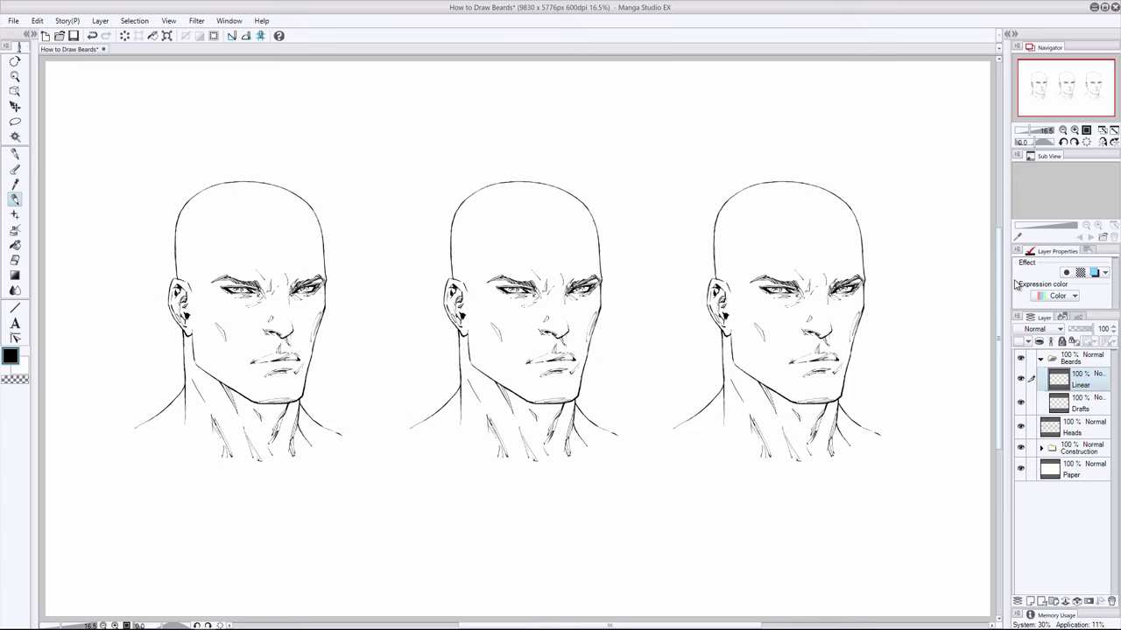
- Add a layer named Shadow above the Linear layer in the Beards folder
{"action": "left_click", "coordinate": [1030, 601]}
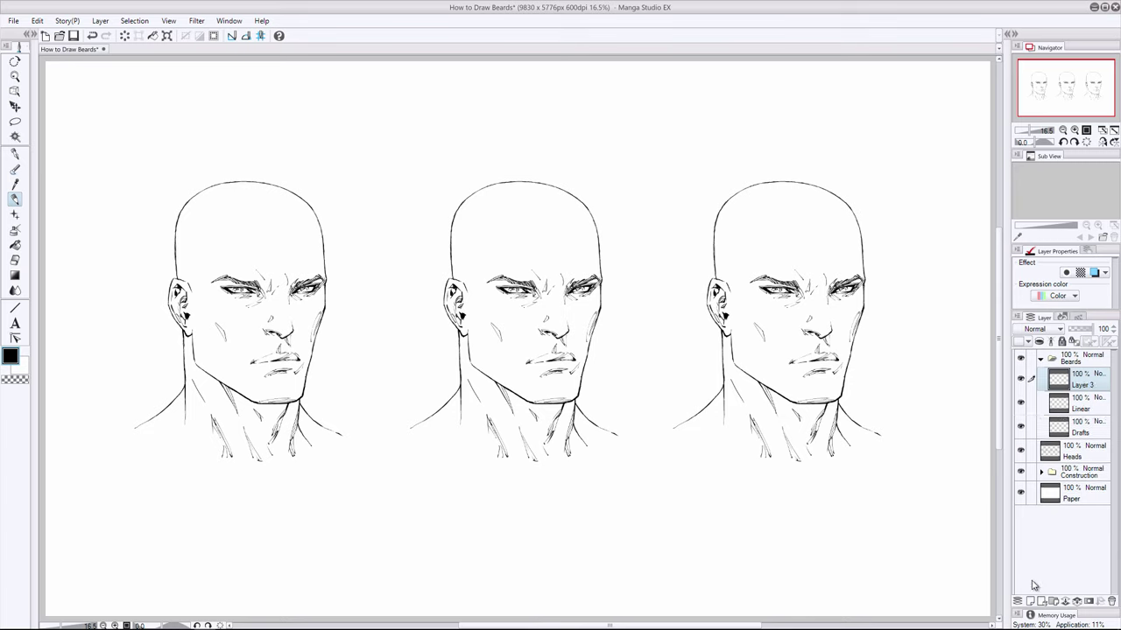
{"action": "double_click", "coordinate": [1084, 384]}
{"action": "left_click_drag", "start_coordinate": [1098, 382], "coordinate": [1074, 361]}
{"action": "type", "text": "Shadow"}
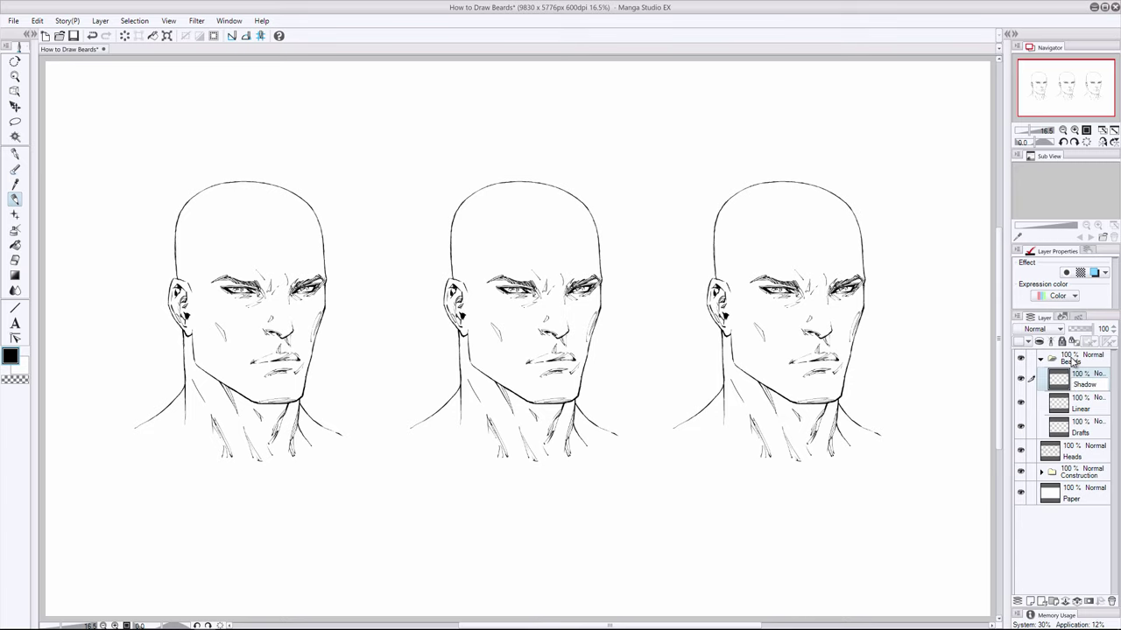
{"action": "key", "text": "Return"}
- Add a layer named Rendering above the Shadow layer in the Beards folder
{"action": "left_click_drag", "start_coordinate": [1008, 547], "coordinate": [1013, 550]}
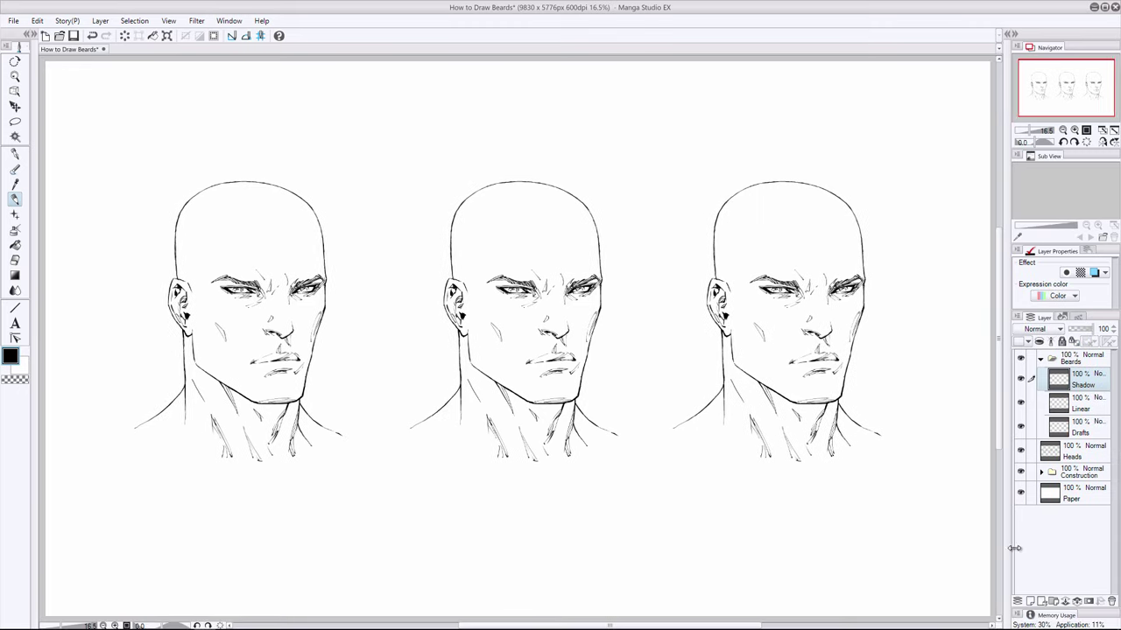
{"action": "left_click", "coordinate": [1031, 602]}
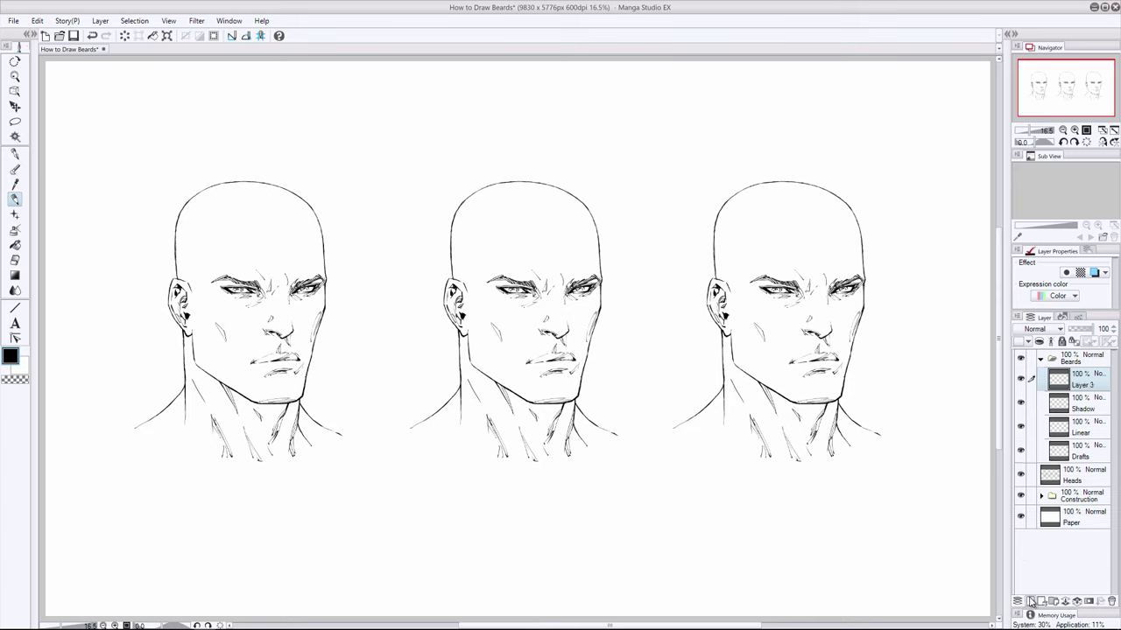
{"action": "double_click", "coordinate": [1079, 388]}
{"action": "type", "text": "R"}
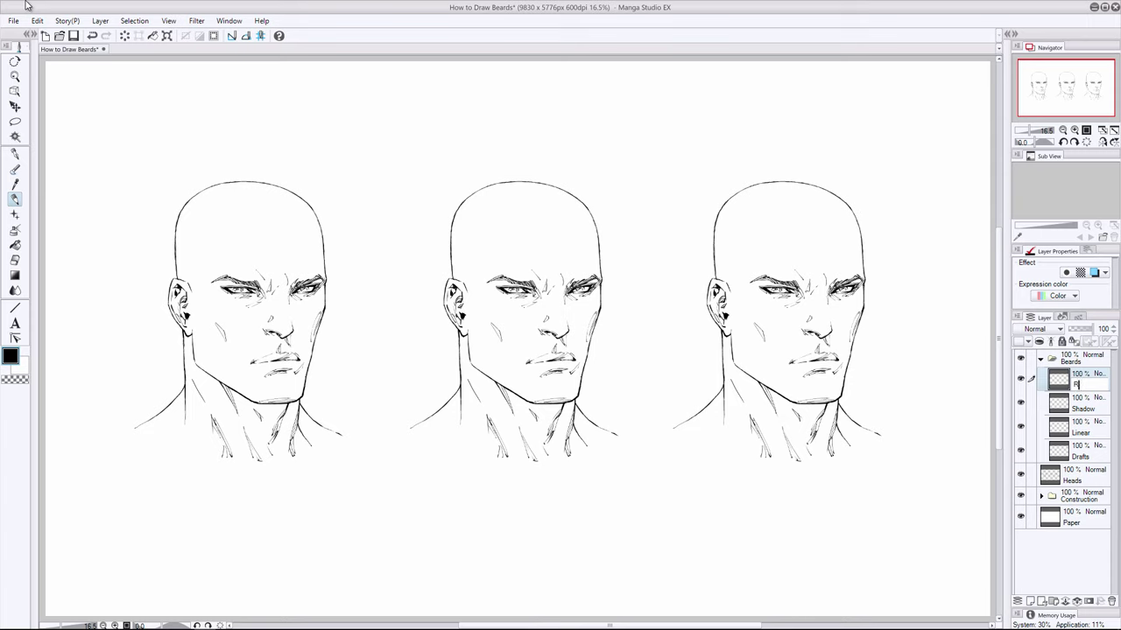
{"action": "type", "text": "endering"}
{"action": "key", "text": "Return"}
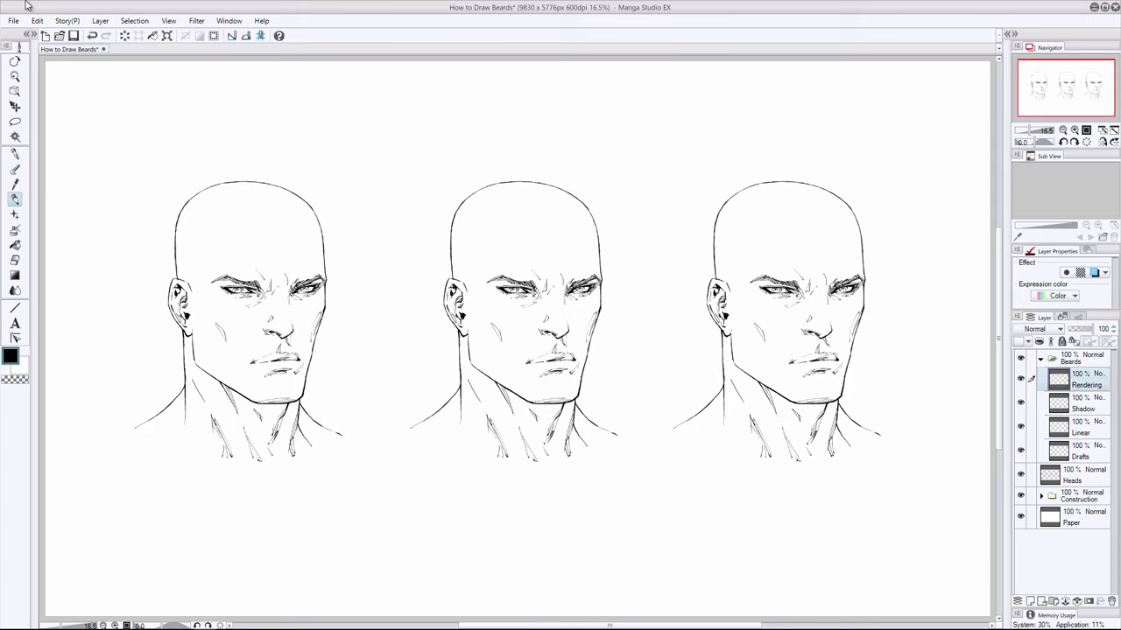
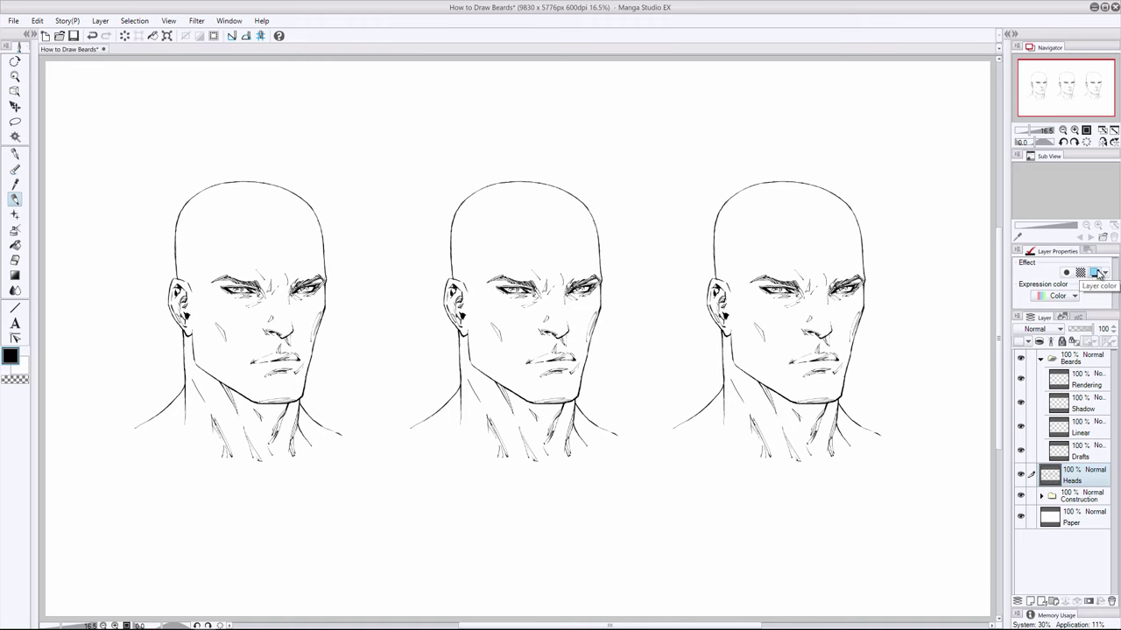
- Apply the blue layer color effect to the Heads layer and make Drafts the active layer
{"action": "left_click", "coordinate": [1094, 274]}
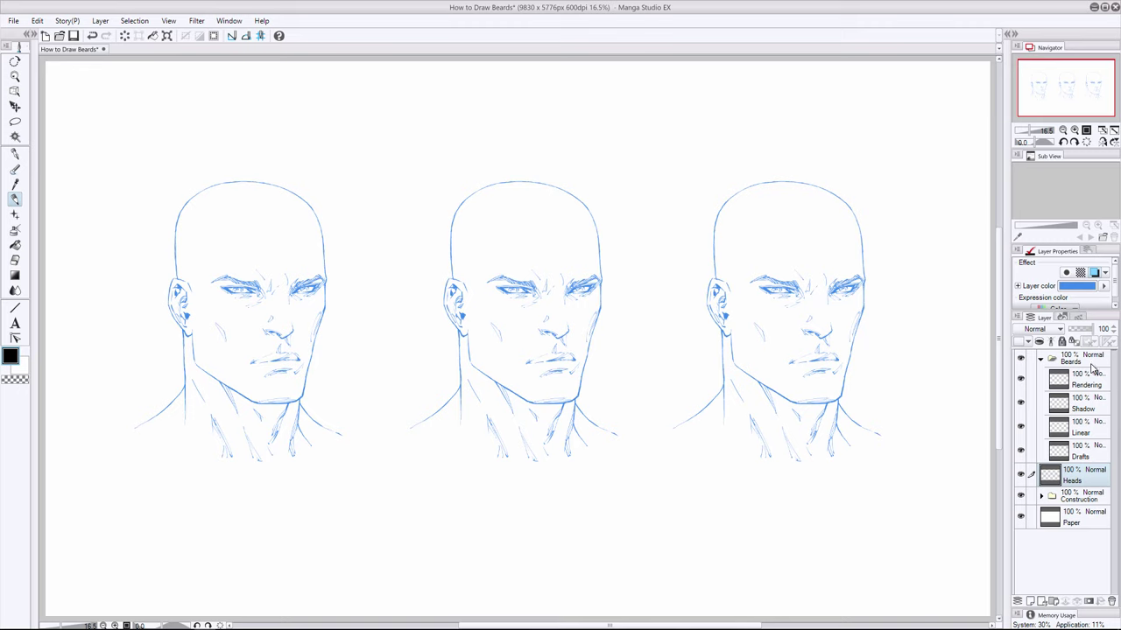
{"action": "left_click", "coordinate": [1082, 455]}
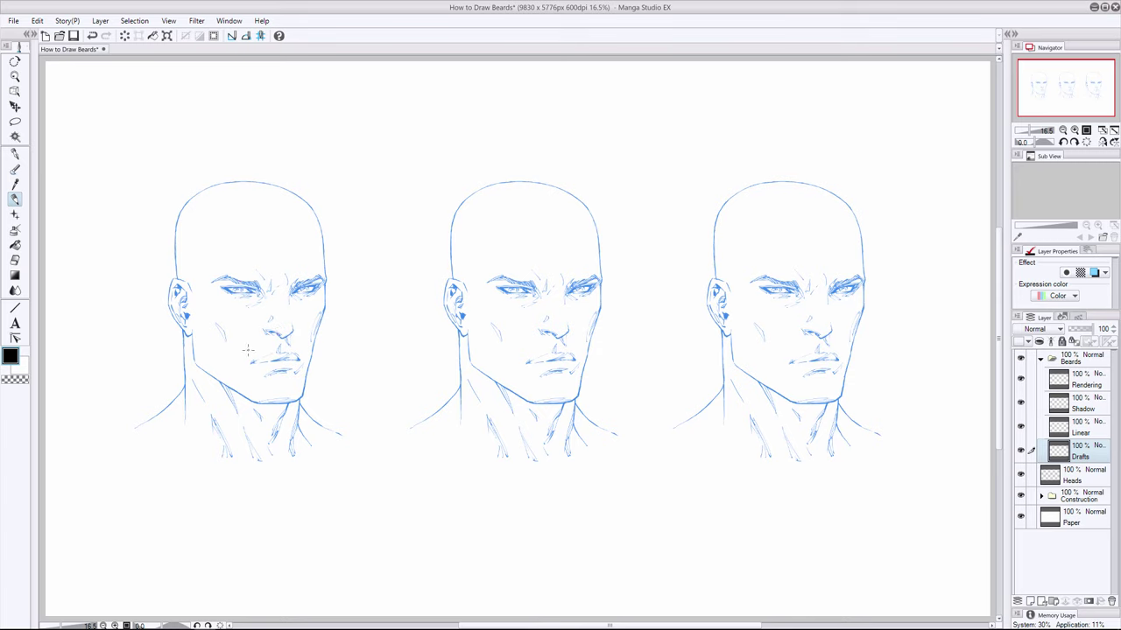
- Sketch the moustache outline around the first head's mouth, from under the nose down past both mouth corners
{"action": "left_click_drag", "start_coordinate": [267, 333], "coordinate": [277, 338]}
{"action": "left_click_drag", "start_coordinate": [284, 329], "coordinate": [297, 338]}
{"action": "left_click_drag", "start_coordinate": [306, 345], "coordinate": [306, 371]}
{"action": "left_click_drag", "start_coordinate": [245, 344], "coordinate": [249, 360]}
{"action": "mouse_move", "coordinate": [269, 352]}
{"action": "left_mouse_down"}
{"action": "mouse_move", "coordinate": [301, 363]}
{"action": "mouse_move", "coordinate": [269, 357]}
{"action": "mouse_move", "coordinate": [279, 353]}
{"action": "mouse_move", "coordinate": [250, 367]}
{"action": "mouse_move", "coordinate": [272, 353]}
{"action": "left_mouse_up"}
{"action": "key", "text": "e"}
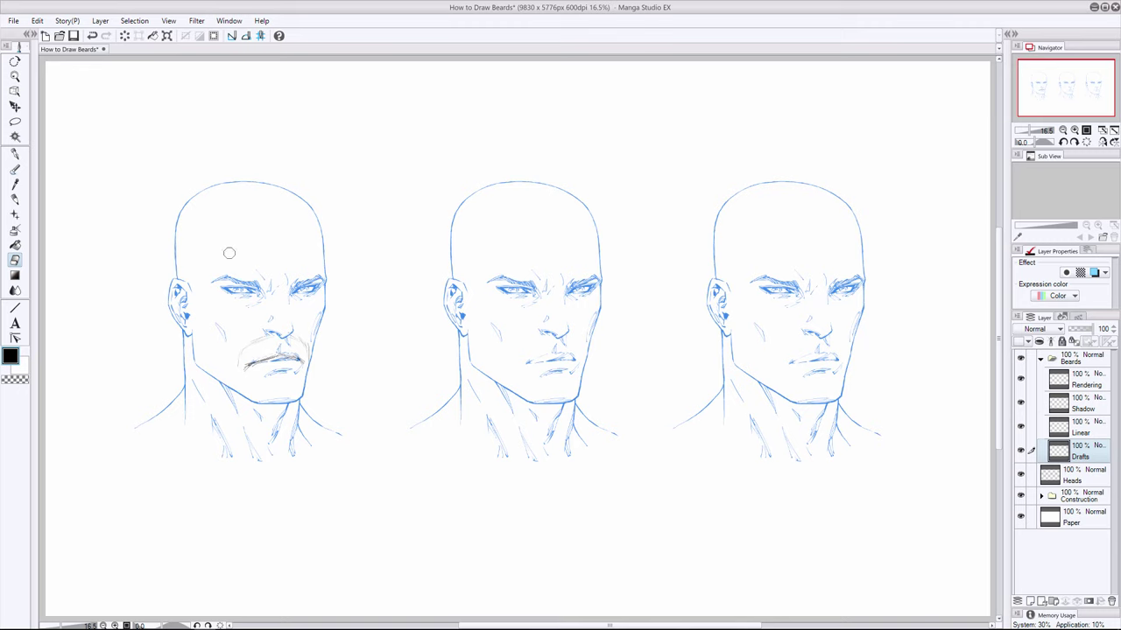
{"action": "key", "text": "p"}
{"action": "left_click_drag", "start_coordinate": [238, 347], "coordinate": [236, 370]}
{"action": "mouse_move", "coordinate": [310, 358]}
{"action": "left_mouse_down"}
{"action": "mouse_move", "coordinate": [302, 376]}
{"action": "mouse_move", "coordinate": [266, 357]}
{"action": "mouse_move", "coordinate": [242, 378]}
{"action": "mouse_move", "coordinate": [252, 375]}
{"action": "left_mouse_up"}
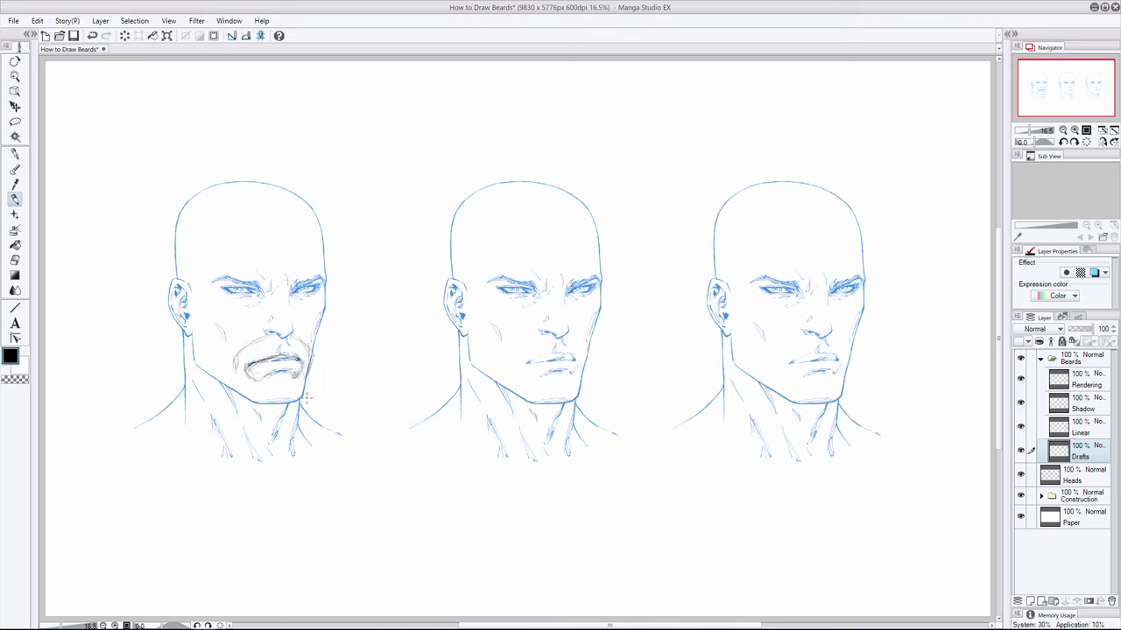
- Sketch the beard outline on the first head along the chin, jaw, cheek and front of the ear
{"action": "mouse_move", "coordinate": [306, 368]}
{"action": "left_mouse_down"}
{"action": "mouse_move", "coordinate": [310, 399]}
{"action": "mouse_move", "coordinate": [299, 408]}
{"action": "left_mouse_up"}
{"action": "mouse_move", "coordinate": [191, 323]}
{"action": "left_mouse_down"}
{"action": "mouse_move", "coordinate": [194, 360]}
{"action": "mouse_move", "coordinate": [228, 356]}
{"action": "left_mouse_up"}
{"action": "left_click_drag", "start_coordinate": [192, 315], "coordinate": [219, 343]}
{"action": "left_click_drag", "start_coordinate": [237, 348], "coordinate": [226, 366]}
{"action": "left_click_drag", "start_coordinate": [200, 324], "coordinate": [195, 364]}
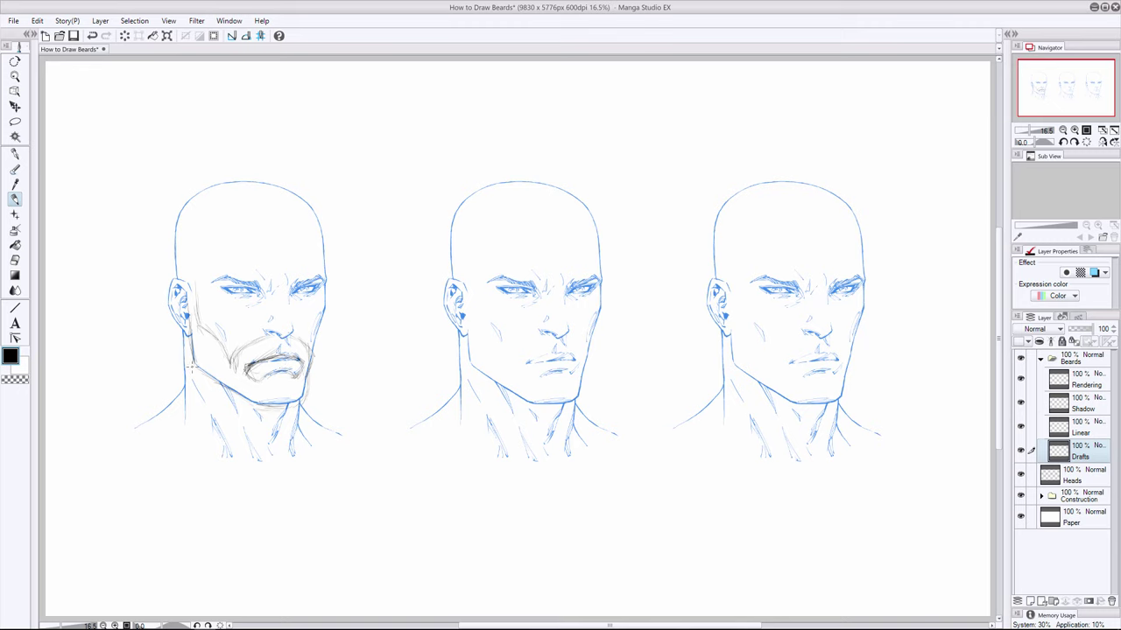
{"action": "mouse_move", "coordinate": [191, 368]}
{"action": "left_mouse_down"}
{"action": "mouse_move", "coordinate": [261, 408]}
{"action": "mouse_move", "coordinate": [259, 338]}
{"action": "mouse_move", "coordinate": [280, 330]}
{"action": "left_mouse_up"}
- Lower the Heads layer's opacity to 33% and make Drafts the active layer again
{"action": "left_click", "coordinate": [1082, 474]}
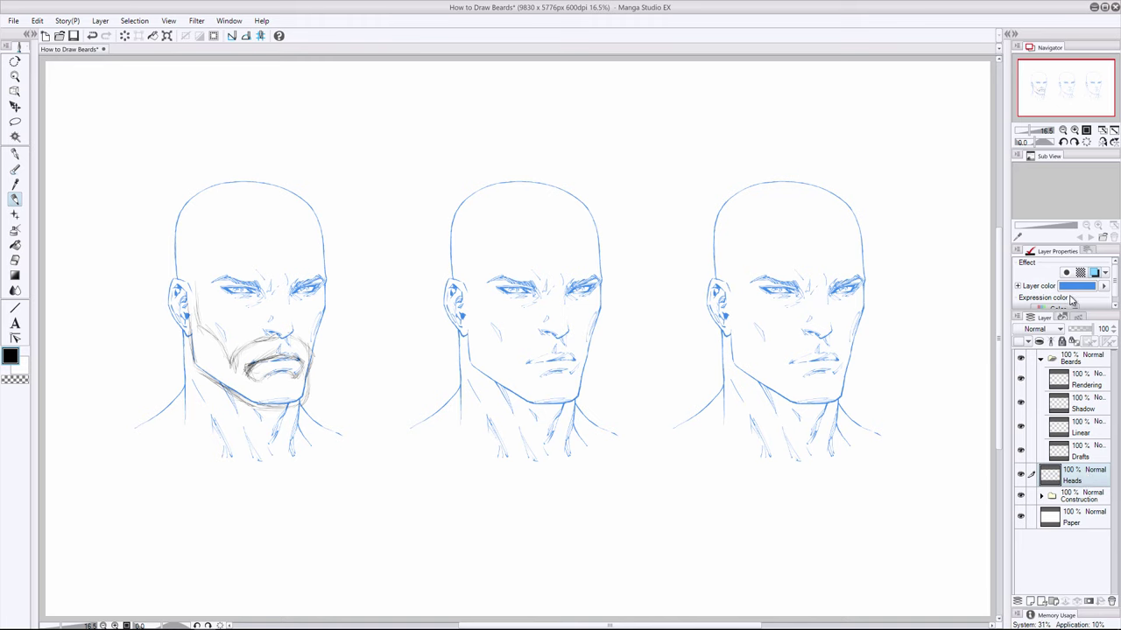
{"action": "left_click", "coordinate": [1092, 329]}
{"action": "left_click_drag", "start_coordinate": [1092, 329], "coordinate": [1079, 330]}
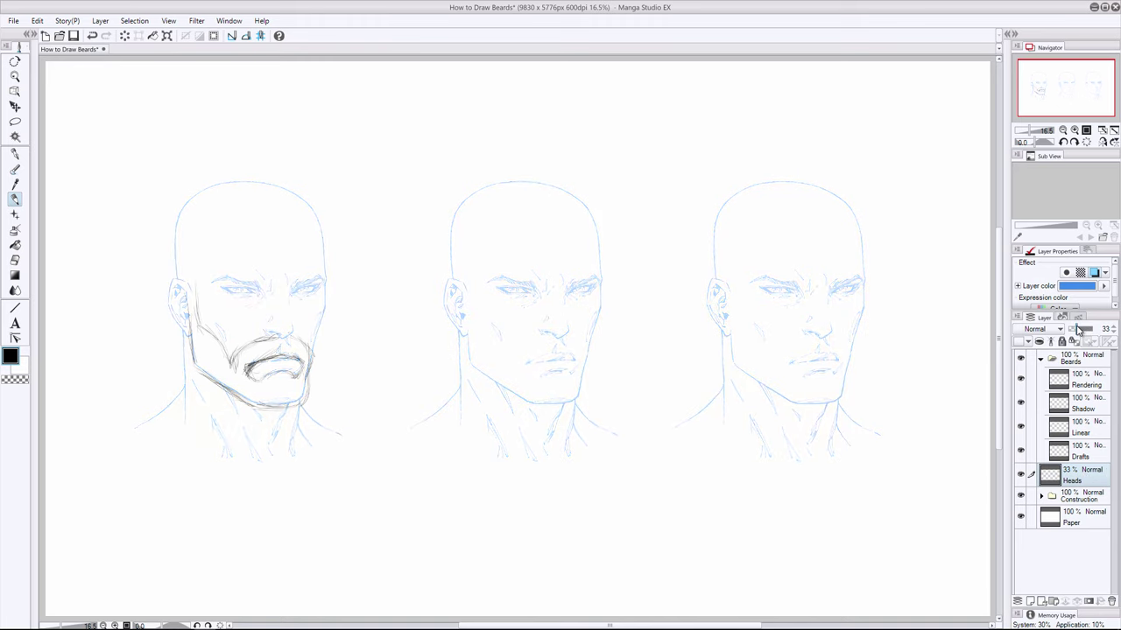
{"action": "left_click", "coordinate": [1072, 386]}
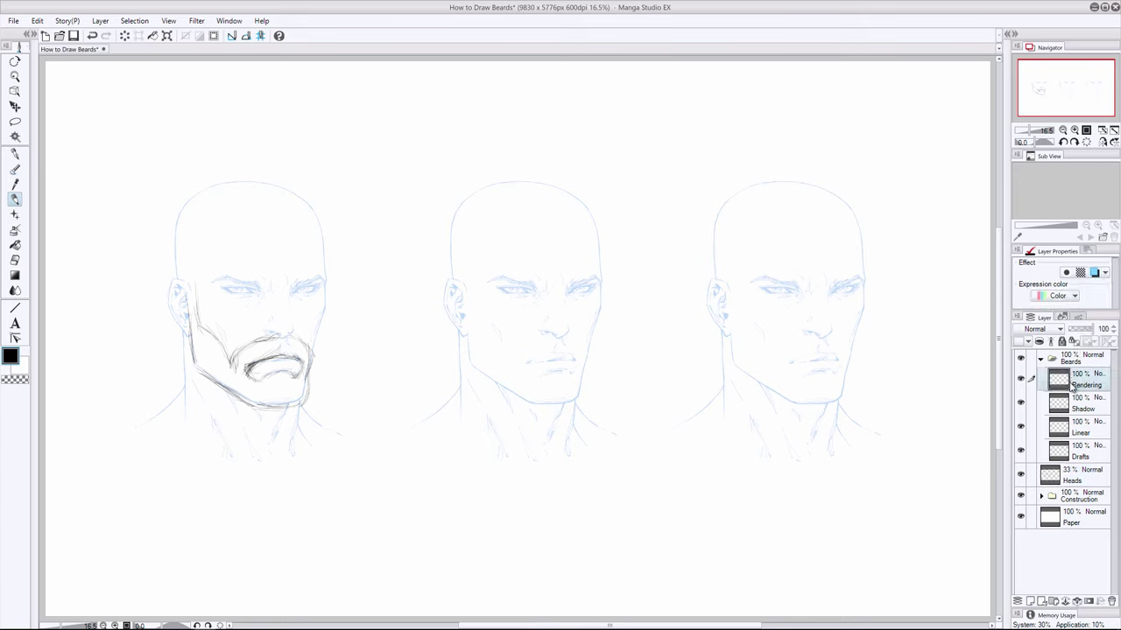
{"action": "left_click", "coordinate": [1083, 456]}
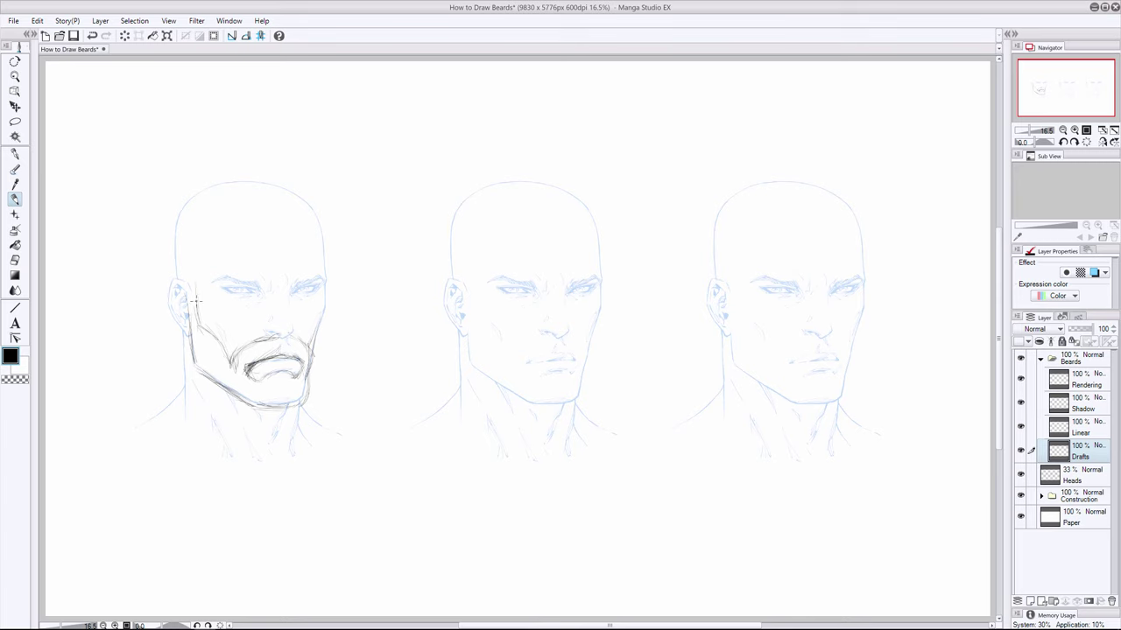
- Reinforce the cheek line of the beard, then erase the rough moustache outline and redraw it more lightly
{"action": "left_click_drag", "start_coordinate": [197, 320], "coordinate": [228, 359]}
{"action": "key", "text": "e"}
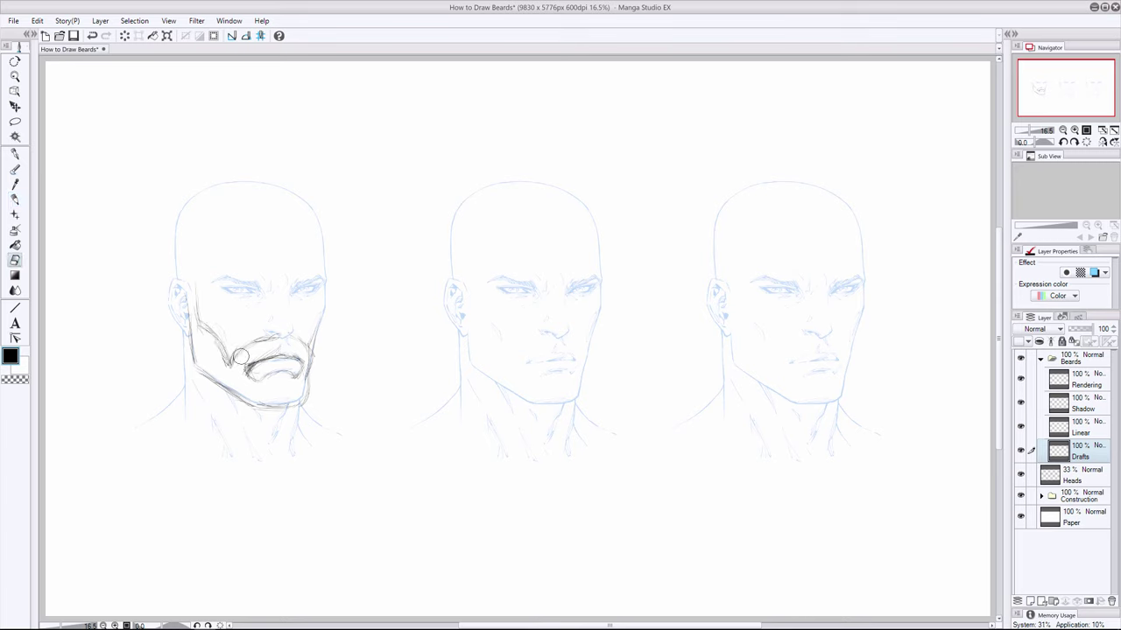
{"action": "mouse_move", "coordinate": [235, 358]}
{"action": "left_mouse_down"}
{"action": "mouse_move", "coordinate": [278, 349]}
{"action": "mouse_move", "coordinate": [242, 370]}
{"action": "mouse_move", "coordinate": [291, 348]}
{"action": "left_mouse_up"}
{"action": "key", "text": "p"}
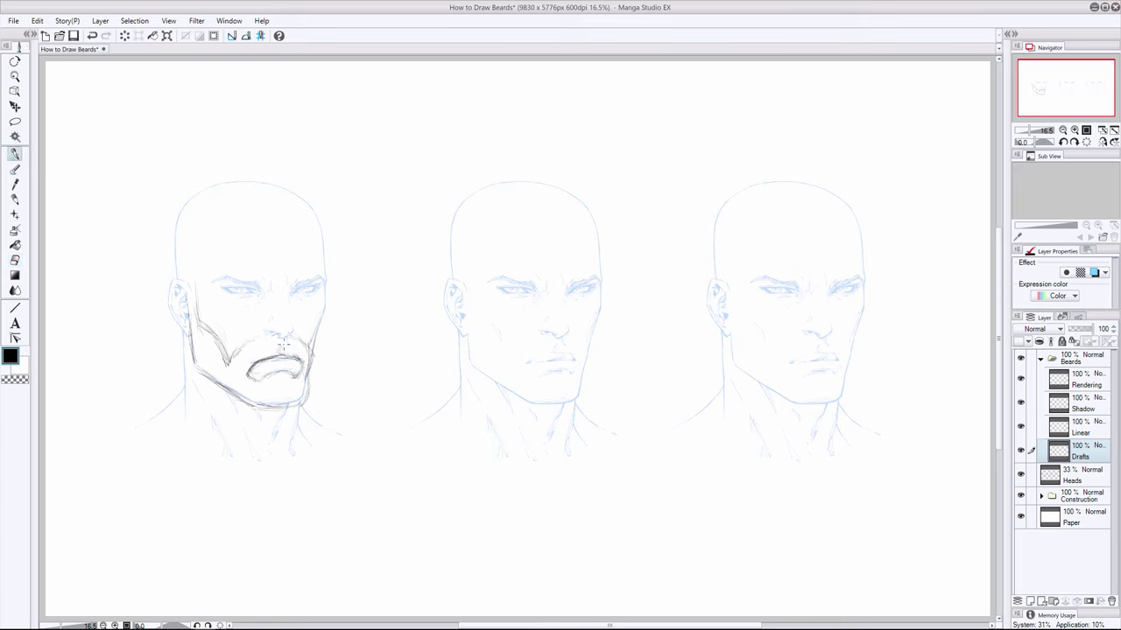
{"action": "left_click_drag", "start_coordinate": [250, 362], "coordinate": [242, 379]}
- Erase the excess sketch lines along the cheek, moustache and chin of the first head's beard
{"action": "left_click", "coordinate": [15, 260]}
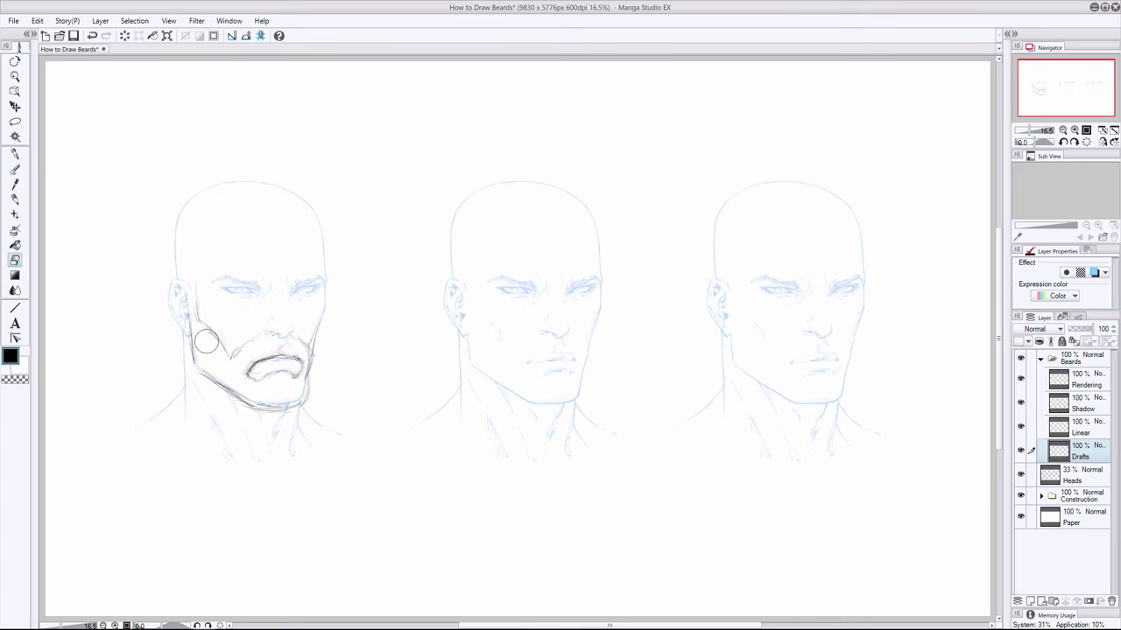
{"action": "mouse_move", "coordinate": [239, 352]}
{"action": "left_mouse_down"}
{"action": "mouse_move", "coordinate": [294, 341]}
{"action": "mouse_move", "coordinate": [308, 352]}
{"action": "mouse_move", "coordinate": [298, 397]}
{"action": "mouse_move", "coordinate": [258, 396]}
{"action": "mouse_move", "coordinate": [303, 403]}
{"action": "left_mouse_up"}
{"action": "key", "text": "p"}
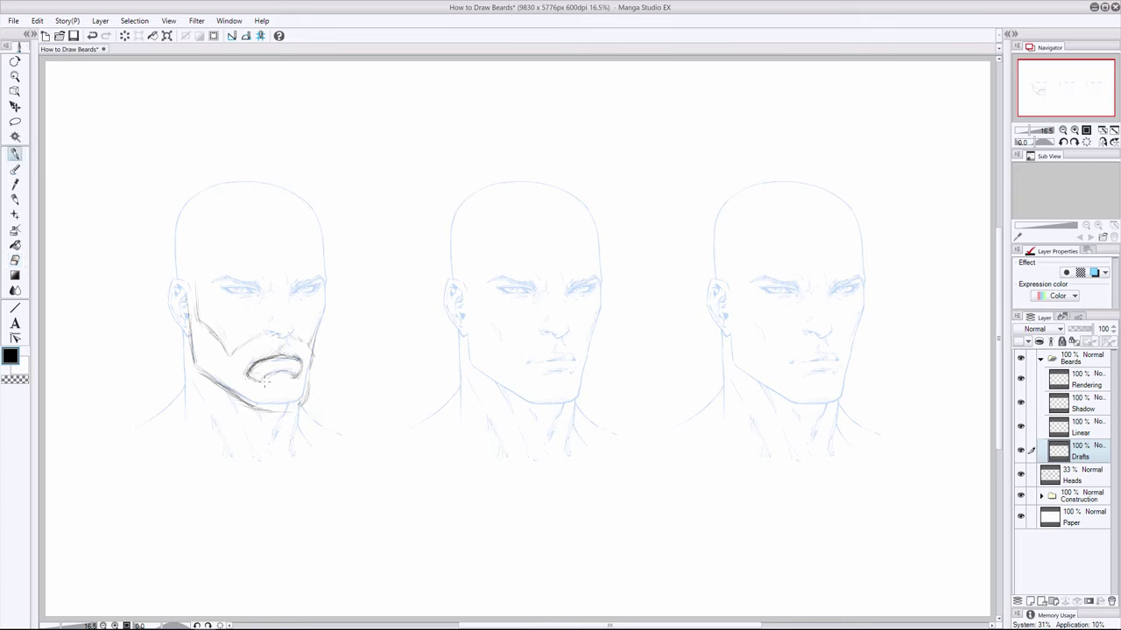
{"action": "key", "text": "e"}
{"action": "key", "text": "p"}
{"action": "key", "text": "e"}
{"action": "left_click_drag", "start_coordinate": [276, 408], "coordinate": [287, 411]}
- Sketch the sideburn in front of the ear and redraw the cheek line and moustache edges of the beard
{"action": "left_click_drag", "start_coordinate": [187, 273], "coordinate": [190, 310]}
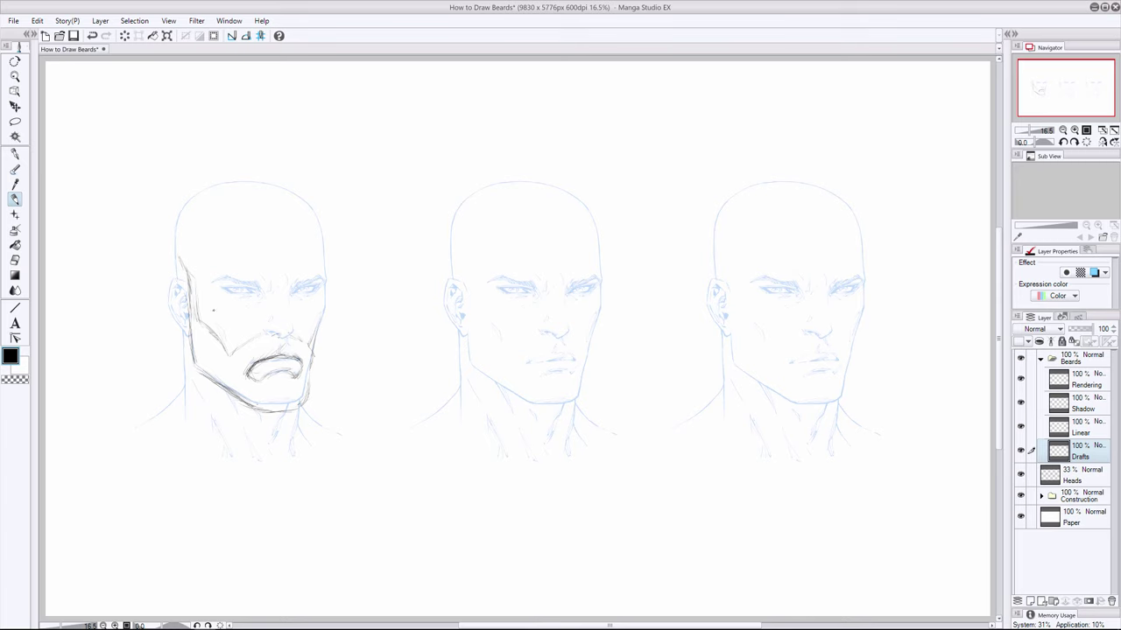
{"action": "left_click_drag", "start_coordinate": [194, 276], "coordinate": [197, 308]}
{"action": "left_click_drag", "start_coordinate": [207, 325], "coordinate": [221, 351]}
{"action": "left_click_drag", "start_coordinate": [233, 375], "coordinate": [242, 392]}
{"action": "mouse_move", "coordinate": [302, 337]}
{"action": "left_mouse_down"}
{"action": "mouse_move", "coordinate": [313, 351]}
{"action": "mouse_move", "coordinate": [302, 385]}
{"action": "left_mouse_up"}
{"action": "left_click_drag", "start_coordinate": [244, 354], "coordinate": [232, 385]}
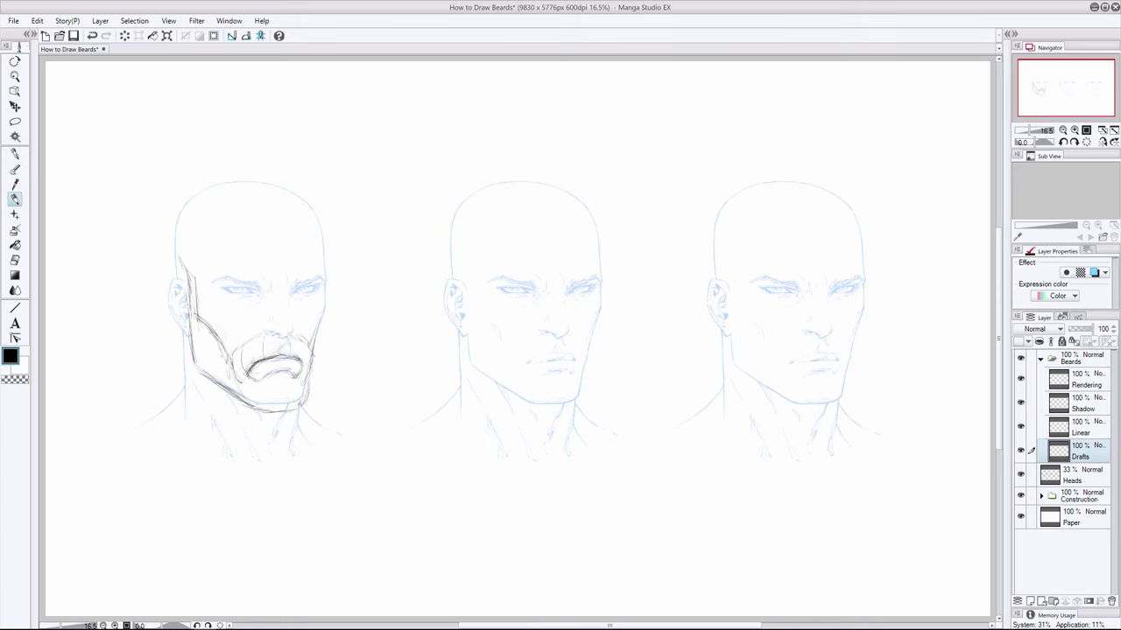
{"action": "left_click_drag", "start_coordinate": [304, 340], "coordinate": [302, 361]}
{"action": "mouse_move", "coordinate": [254, 383]}
{"action": "left_mouse_down"}
{"action": "mouse_move", "coordinate": [248, 412]}
{"action": "mouse_move", "coordinate": [286, 399]}
{"action": "left_mouse_up"}
{"action": "left_click_drag", "start_coordinate": [293, 396], "coordinate": [288, 411]}
{"action": "left_click_drag", "start_coordinate": [210, 336], "coordinate": [203, 380]}
{"action": "left_click_drag", "start_coordinate": [199, 338], "coordinate": [196, 360]}
{"action": "key", "text": "ctrl+z"}
{"action": "key", "text": "ctrl+z"}
{"action": "key", "text": "ctrl+z"}
{"action": "key", "text": "ctrl+z"}
{"action": "key", "text": "ctrl+z"}
{"action": "key", "text": "ctrl+z"}
- Sketch the chin beard's side edges from the mouth corners down to the chin and darken the moustache outline
{"action": "left_click_drag", "start_coordinate": [246, 389], "coordinate": [250, 369]}
{"action": "left_click_drag", "start_coordinate": [301, 403], "coordinate": [306, 373]}
{"action": "mouse_move", "coordinate": [258, 392]}
{"action": "left_mouse_down"}
{"action": "mouse_move", "coordinate": [246, 409]}
{"action": "mouse_move", "coordinate": [247, 371]}
{"action": "mouse_move", "coordinate": [308, 357]}
{"action": "left_mouse_up"}
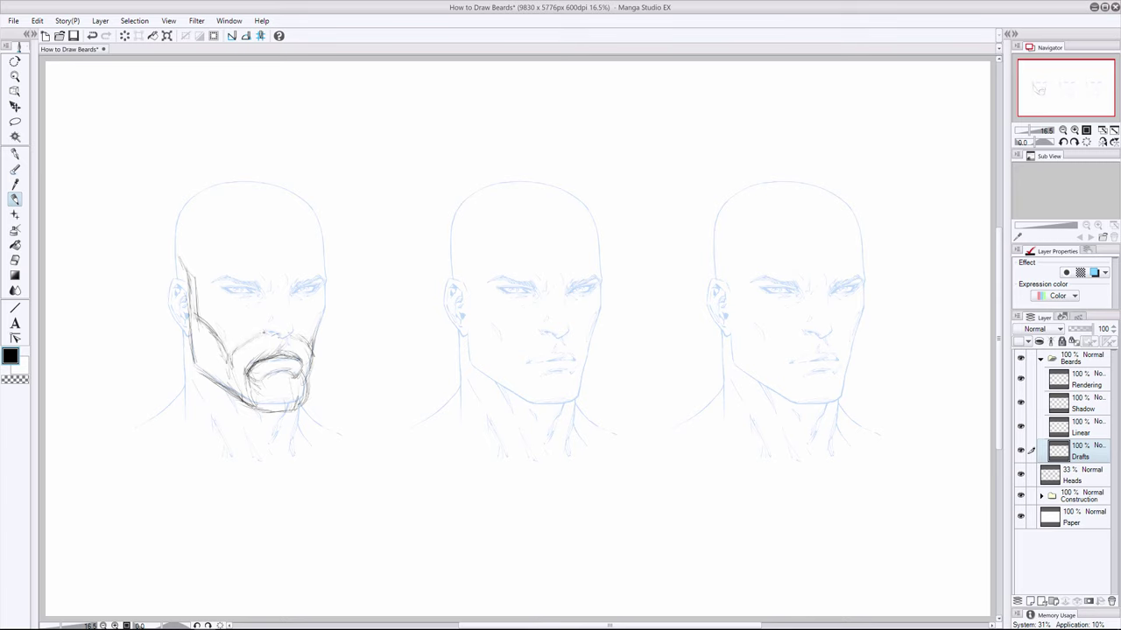
- Add hair strokes across the beard's cheek and chin, and sketch a small arrow beside the top of the first head
{"action": "mouse_move", "coordinate": [256, 336]}
{"action": "left_mouse_down"}
{"action": "mouse_move", "coordinate": [237, 351]}
{"action": "mouse_move", "coordinate": [235, 389]}
{"action": "mouse_move", "coordinate": [219, 365]}
{"action": "left_mouse_up"}
{"action": "left_click_drag", "start_coordinate": [214, 336], "coordinate": [207, 318]}
{"action": "mouse_move", "coordinate": [259, 406]}
{"action": "left_mouse_down"}
{"action": "mouse_move", "coordinate": [264, 382]}
{"action": "mouse_move", "coordinate": [281, 387]}
{"action": "mouse_move", "coordinate": [270, 400]}
{"action": "left_mouse_up"}
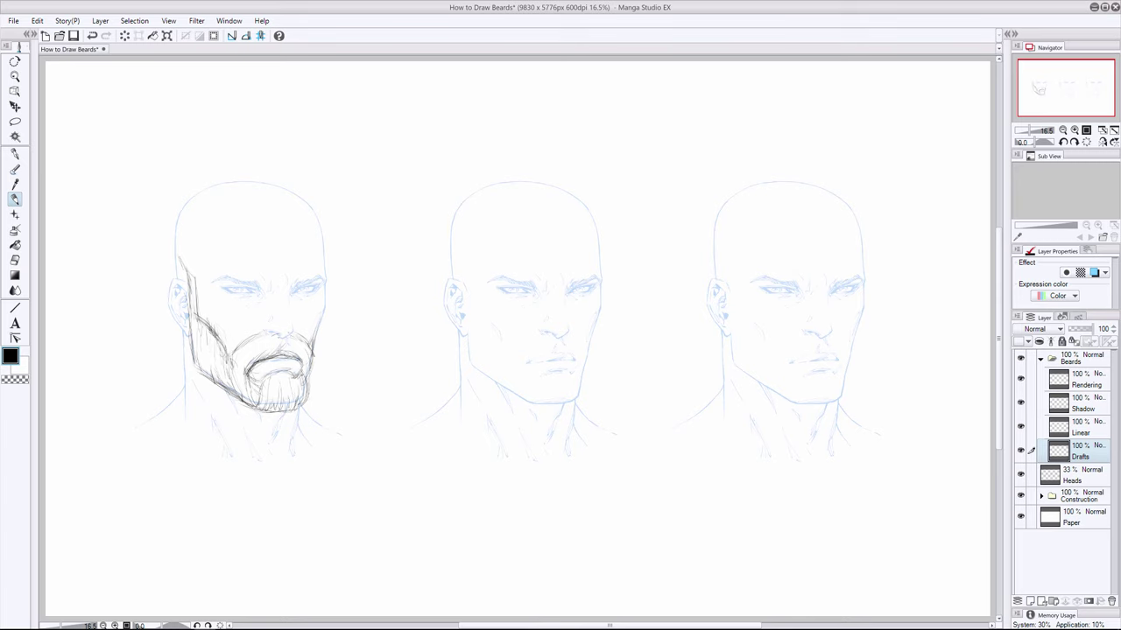
{"action": "left_click_drag", "start_coordinate": [308, 369], "coordinate": [305, 348]}
{"action": "key", "text": "ctrl+z"}
{"action": "left_click", "coordinate": [173, 169]}
- Apply the blue layer color effect to the Drafts layer, keeping the Linear layer without it
{"action": "left_click", "coordinate": [1081, 427]}
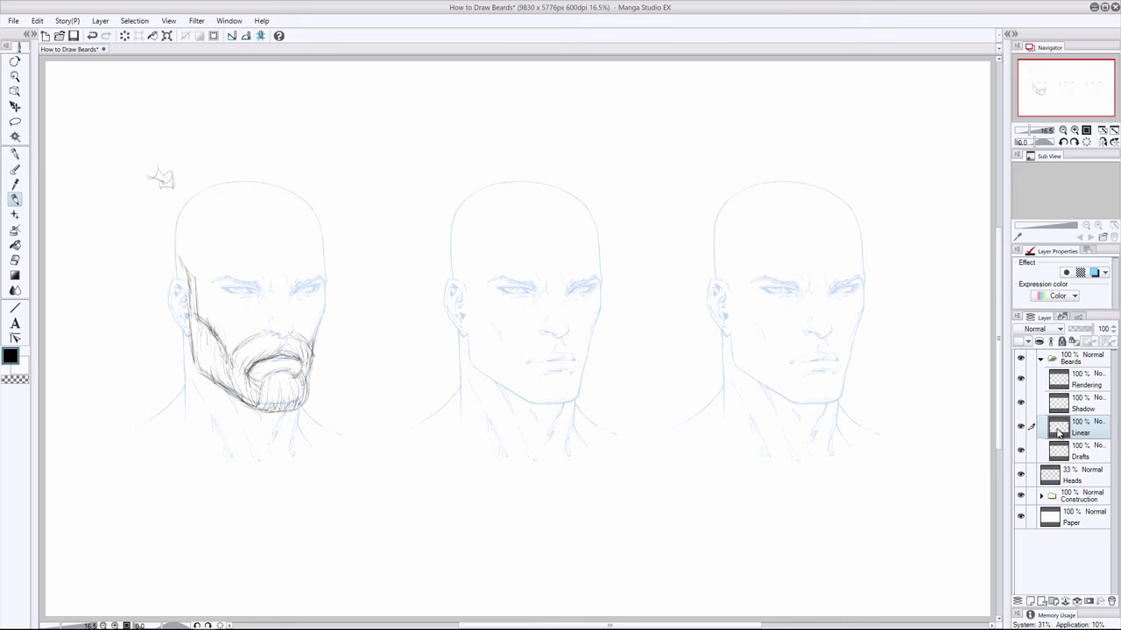
{"action": "left_click", "coordinate": [1079, 455]}
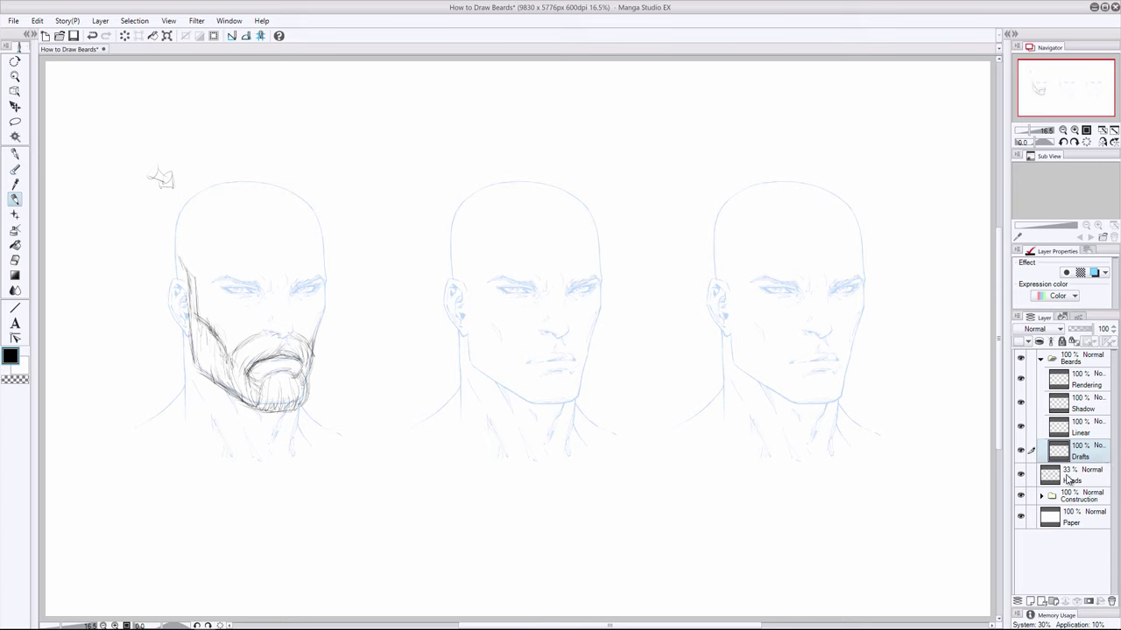
{"action": "left_click", "coordinate": [1079, 435]}
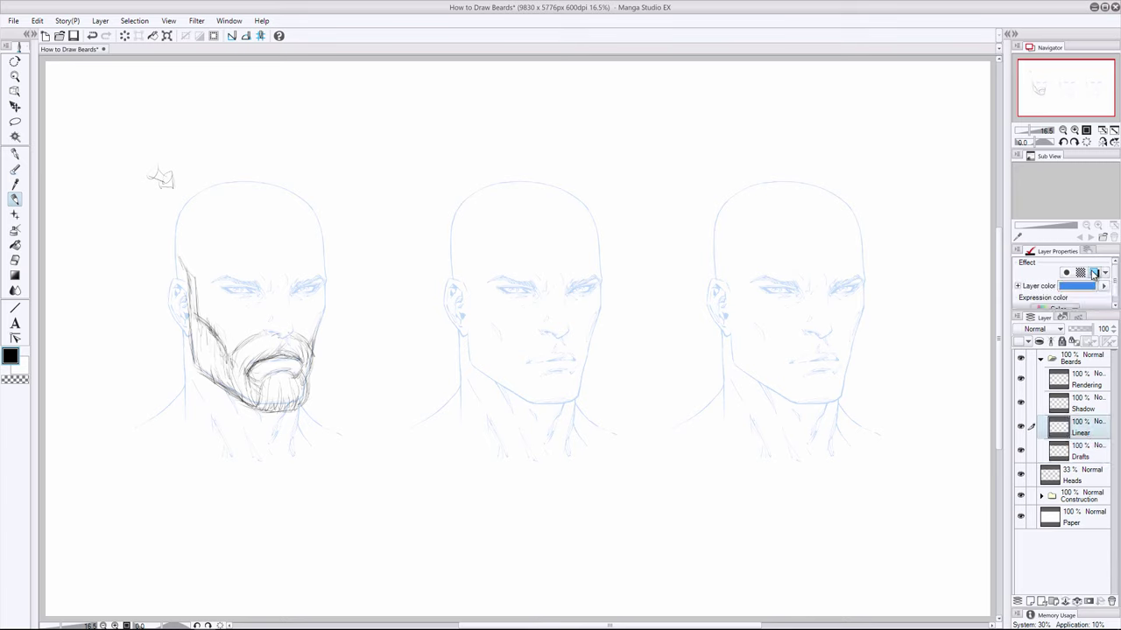
{"action": "left_click", "coordinate": [1083, 454]}
{"action": "left_click", "coordinate": [1094, 272]}
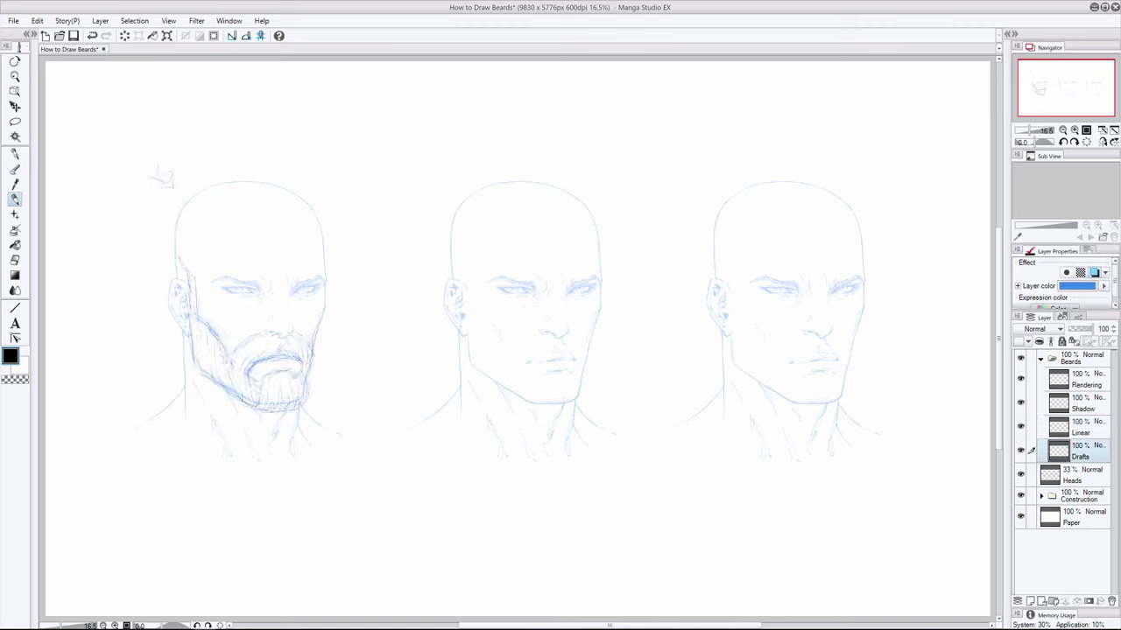
{"action": "left_click", "coordinate": [1077, 431]}
{"action": "left_click", "coordinate": [1081, 450]}
{"action": "left_click", "coordinate": [1080, 429]}
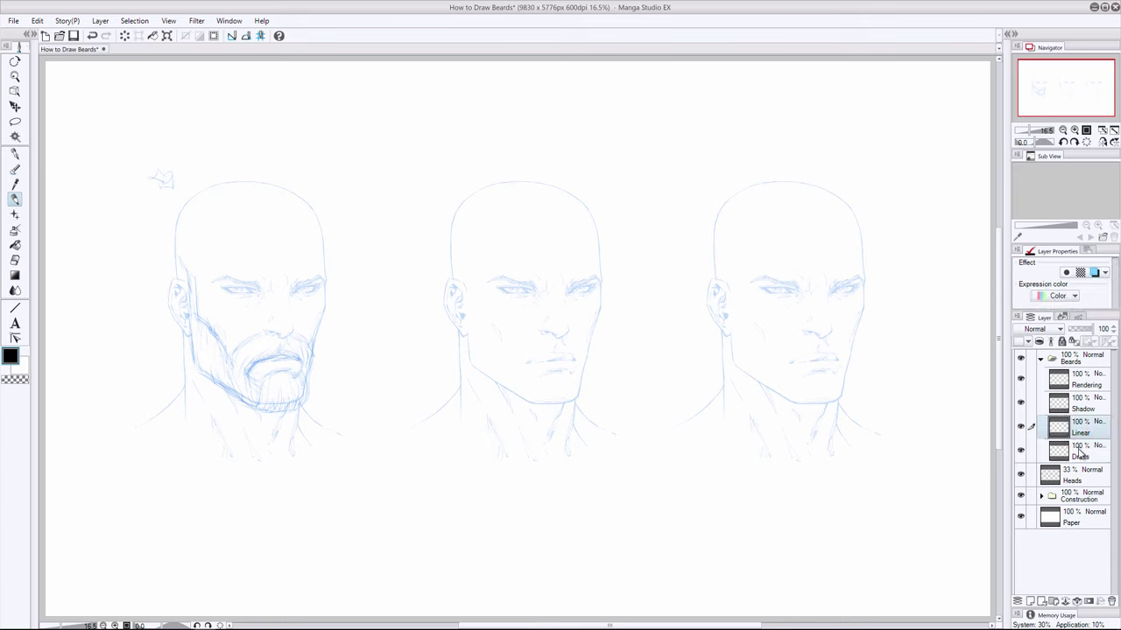
{"action": "left_click", "coordinate": [1079, 454]}
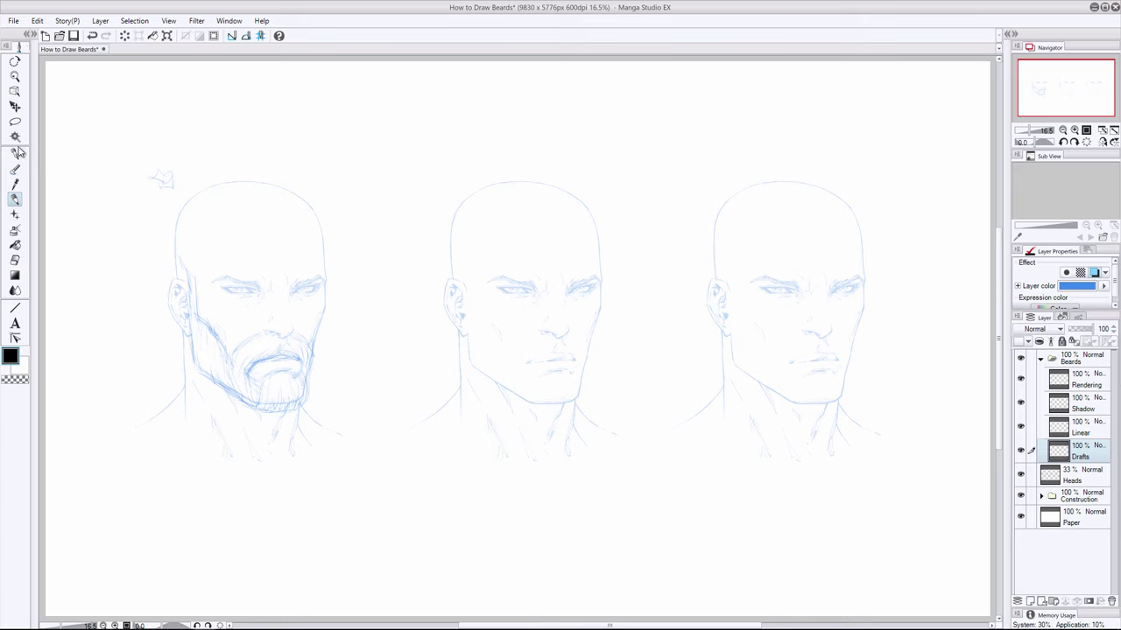
- Ink the moustache outline and the far cheek edge of the first head's beard with the pen on the Linear layer
{"action": "left_click", "coordinate": [14, 153]}
{"action": "left_click", "coordinate": [1055, 422]}
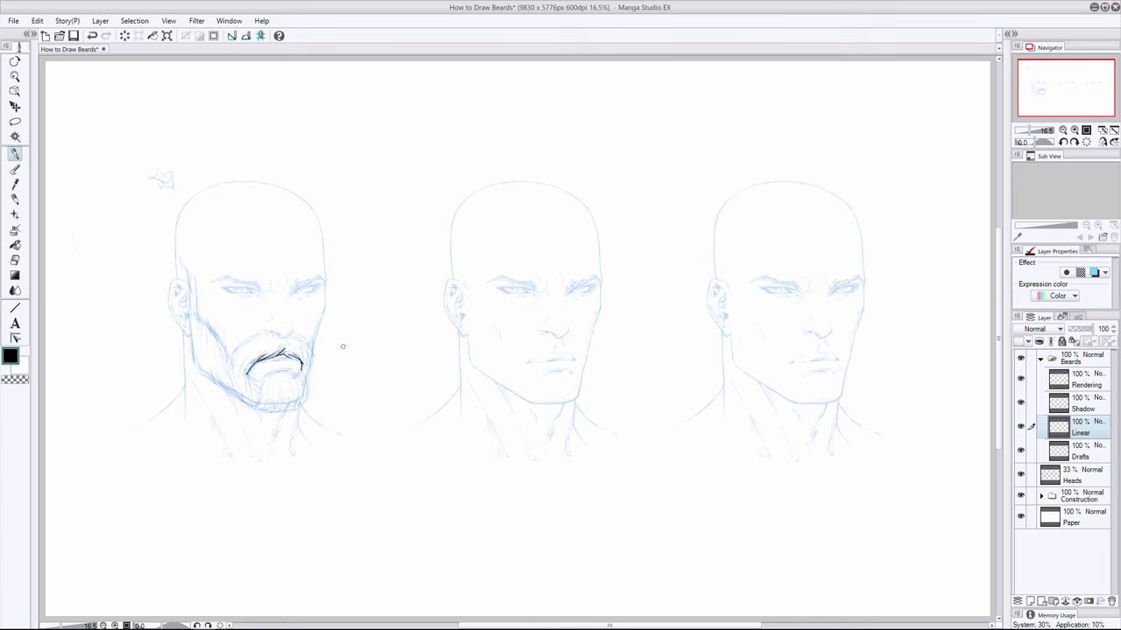
{"action": "key", "text": "e"}
{"action": "left_click_drag", "start_coordinate": [286, 359], "coordinate": [275, 359]}
{"action": "key", "text": "p"}
{"action": "mouse_move", "coordinate": [247, 339]}
{"action": "left_mouse_down"}
{"action": "mouse_move", "coordinate": [257, 333]}
{"action": "mouse_move", "coordinate": [250, 337]}
{"action": "left_mouse_up"}
{"action": "left_click_drag", "start_coordinate": [299, 334], "coordinate": [308, 342]}
{"action": "left_click_drag", "start_coordinate": [308, 344], "coordinate": [312, 359]}
{"action": "left_click_drag", "start_coordinate": [312, 353], "coordinate": [306, 375]}
{"action": "mouse_move", "coordinate": [219, 328]}
{"action": "left_mouse_down"}
{"action": "mouse_move", "coordinate": [227, 348]}
{"action": "mouse_move", "coordinate": [209, 327]}
{"action": "left_mouse_up"}
{"action": "left_click_drag", "start_coordinate": [196, 317], "coordinate": [206, 332]}
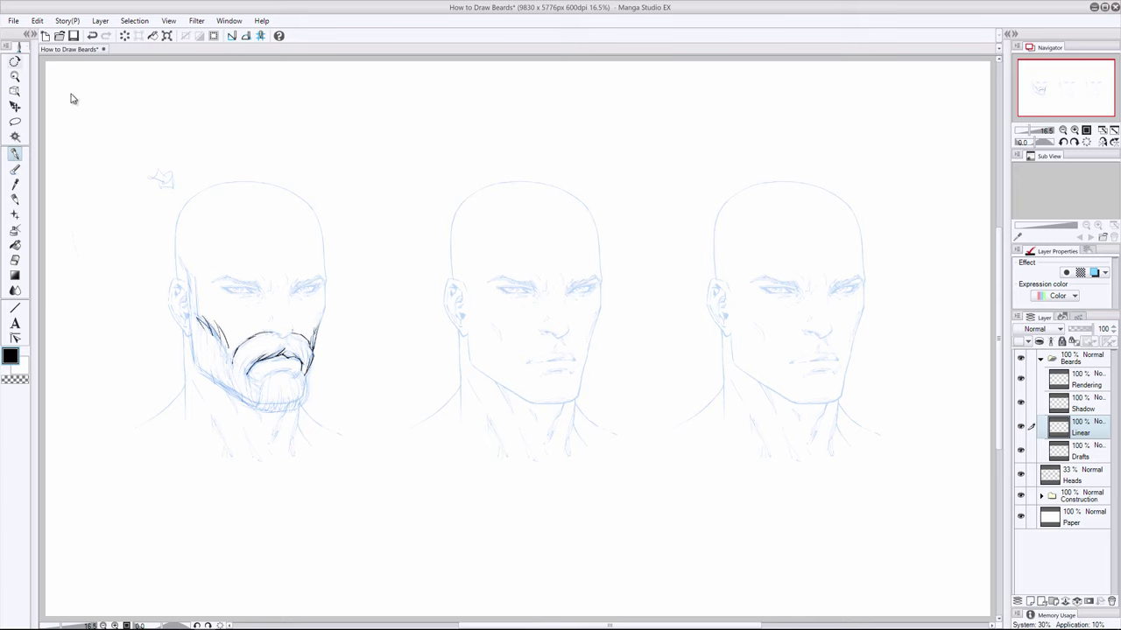
{"action": "key", "text": "ctrl+z"}
{"action": "key", "text": "ctrl+z"}
{"action": "key", "text": "ctrl+z"}
{"action": "key", "text": "ctrl+z"}
- Ink the sideburn edge in front of the ear and continue it down along the near jaw with short hair strokes
{"action": "left_click_drag", "start_coordinate": [192, 288], "coordinate": [195, 320]}
{"action": "key", "text": "ctrl+z"}
{"action": "left_click_drag", "start_coordinate": [187, 299], "coordinate": [200, 371]}
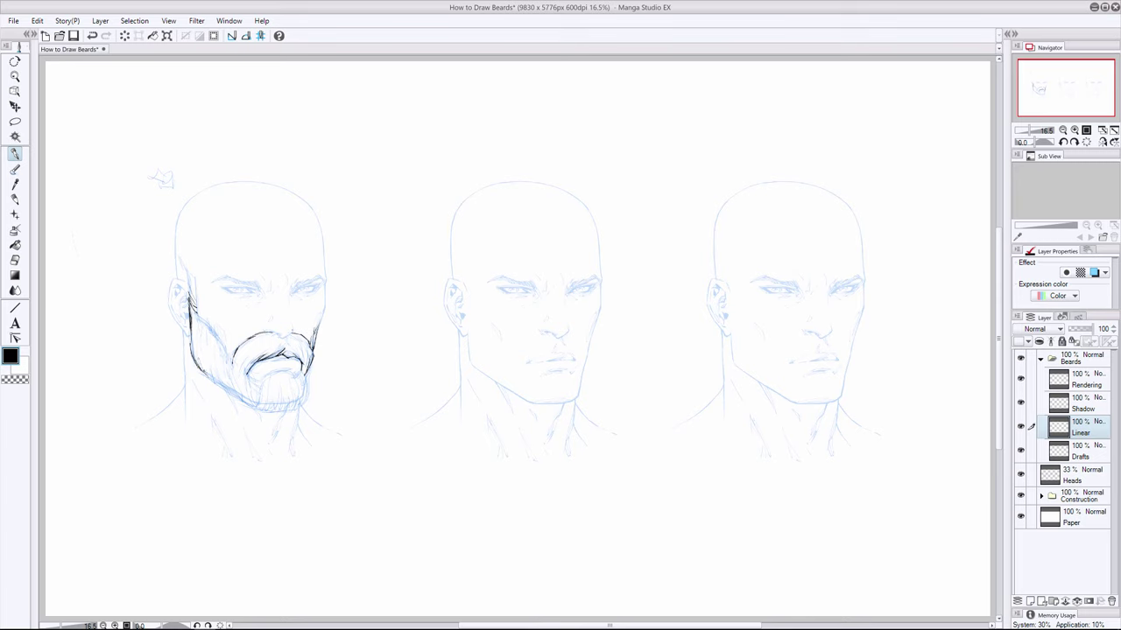
{"action": "left_click_drag", "start_coordinate": [204, 375], "coordinate": [218, 386]}
{"action": "left_click_drag", "start_coordinate": [209, 364], "coordinate": [217, 383]}
{"action": "left_click_drag", "start_coordinate": [202, 369], "coordinate": [213, 378]}
- Ink the far jaw edge down to the chin and outline the bare area below the mouth
{"action": "left_click_drag", "start_coordinate": [311, 365], "coordinate": [306, 384]}
{"action": "left_click_drag", "start_coordinate": [311, 386], "coordinate": [292, 411]}
{"action": "left_click_drag", "start_coordinate": [265, 371], "coordinate": [287, 372]}
{"action": "left_click_drag", "start_coordinate": [275, 370], "coordinate": [262, 382]}
{"action": "key", "text": "ctrl+z"}
{"action": "key", "text": "ctrl+y"}
{"action": "left_click_drag", "start_coordinate": [287, 370], "coordinate": [294, 386]}
- Ink the near cheek line from the sideburn to the moustache, erasing and redrawing its upper part
{"action": "left_click_drag", "start_coordinate": [198, 305], "coordinate": [206, 325]}
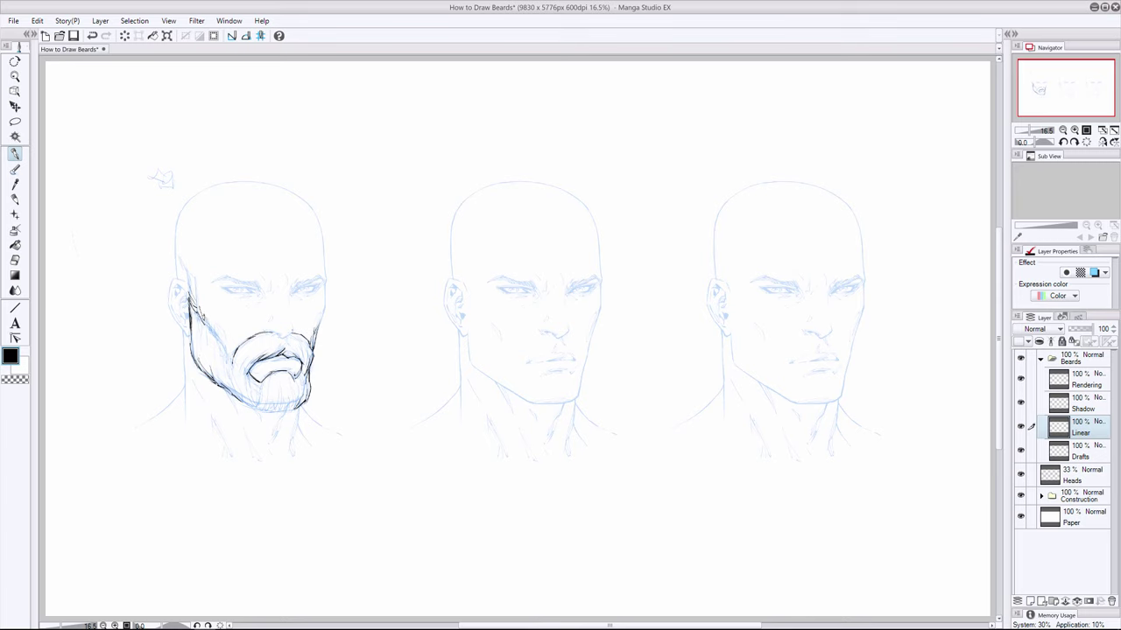
{"action": "left_click_drag", "start_coordinate": [205, 317], "coordinate": [209, 332]}
{"action": "mouse_move", "coordinate": [227, 347]}
{"action": "left_mouse_down"}
{"action": "mouse_move", "coordinate": [236, 362]}
{"action": "mouse_move", "coordinate": [227, 367]}
{"action": "left_mouse_up"}
{"action": "mouse_move", "coordinate": [218, 330]}
{"action": "left_mouse_down"}
{"action": "mouse_move", "coordinate": [221, 351]}
{"action": "mouse_move", "coordinate": [216, 332]}
{"action": "left_mouse_up"}
{"action": "key", "text": "e"}
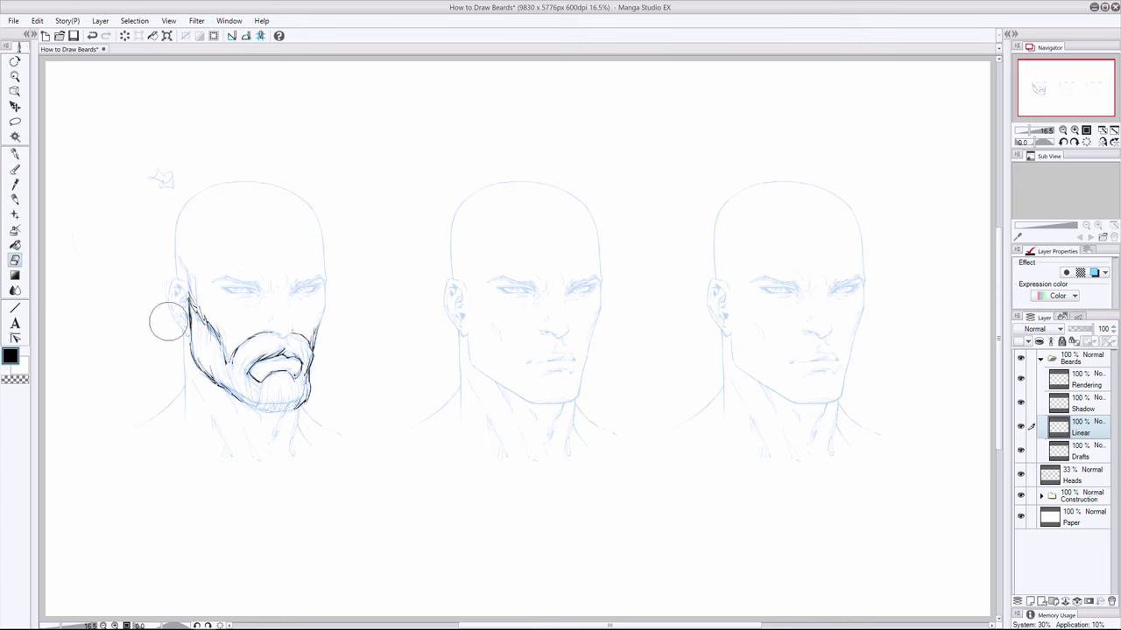
{"action": "mouse_move", "coordinate": [189, 306]}
{"action": "left_mouse_down"}
{"action": "mouse_move", "coordinate": [197, 337]}
{"action": "mouse_move", "coordinate": [204, 329]}
{"action": "left_mouse_up"}
{"action": "key", "text": "p"}
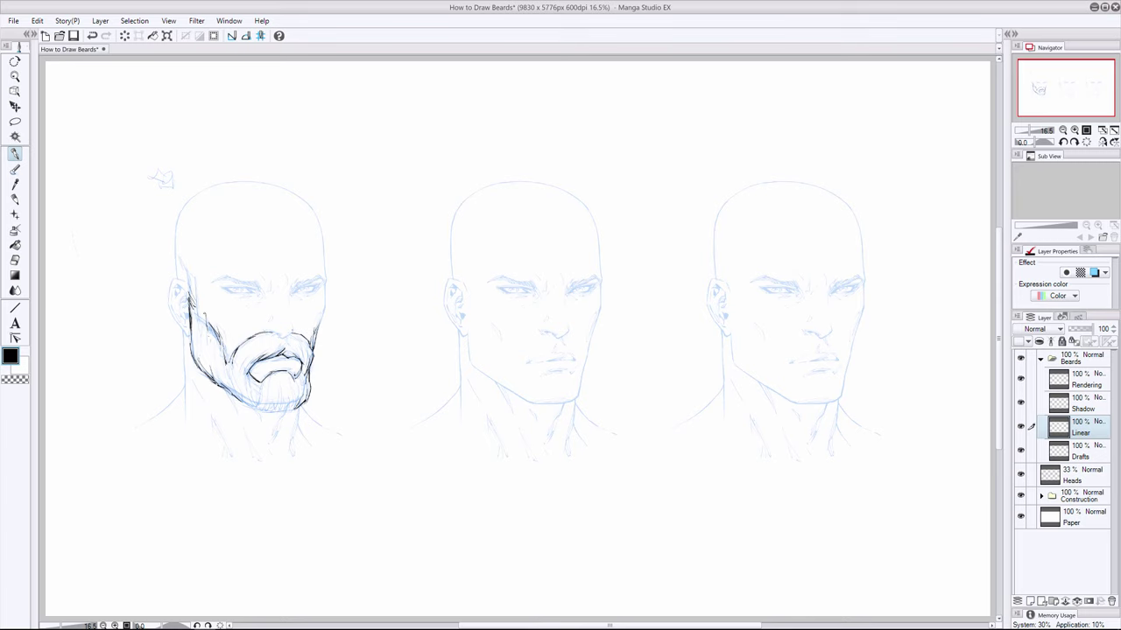
{"action": "left_click_drag", "start_coordinate": [202, 309], "coordinate": [206, 330]}
- Refine the near cheek line into loose hair strokes, trimming them with a smaller eraser
{"action": "key", "text": "e"}
{"action": "key", "text": "p"}
{"action": "key", "text": "i"}
{"action": "key", "text": "e"}
{"action": "key", "text": "bracketleft"}
{"action": "key", "text": "bracketleft"}
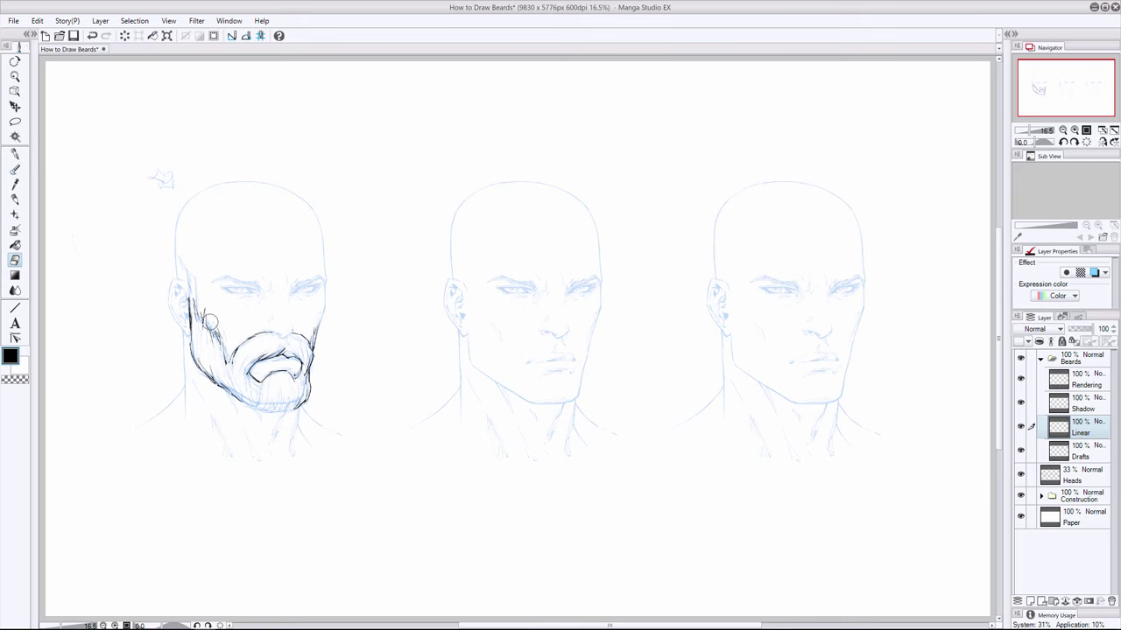
{"action": "key", "text": "p"}
{"action": "left_click_drag", "start_coordinate": [207, 320], "coordinate": [216, 337]}
{"action": "key", "text": "e"}
{"action": "key", "text": "p"}
- Add hair strokes at the moustache's near end and ink the chin's lower edge with short, ragged strokes
{"action": "left_click_drag", "start_coordinate": [248, 354], "coordinate": [242, 375]}
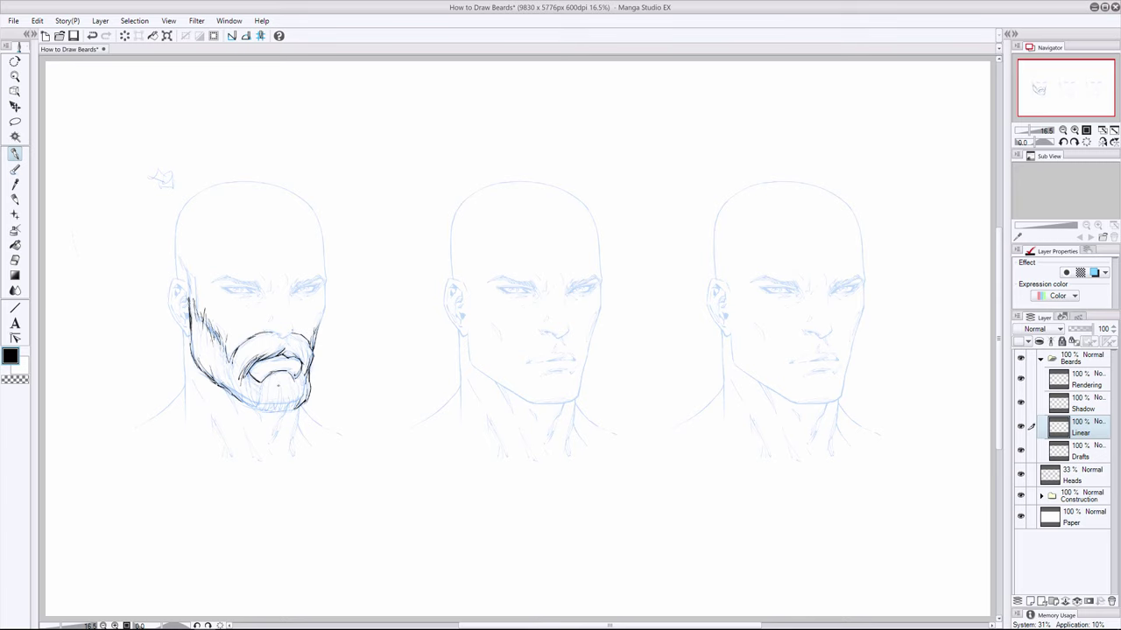
{"action": "left_click_drag", "start_coordinate": [298, 395], "coordinate": [288, 410]}
{"action": "left_click_drag", "start_coordinate": [289, 402], "coordinate": [267, 414]}
{"action": "left_click_drag", "start_coordinate": [249, 404], "coordinate": [270, 414]}
{"action": "key", "text": "e"}
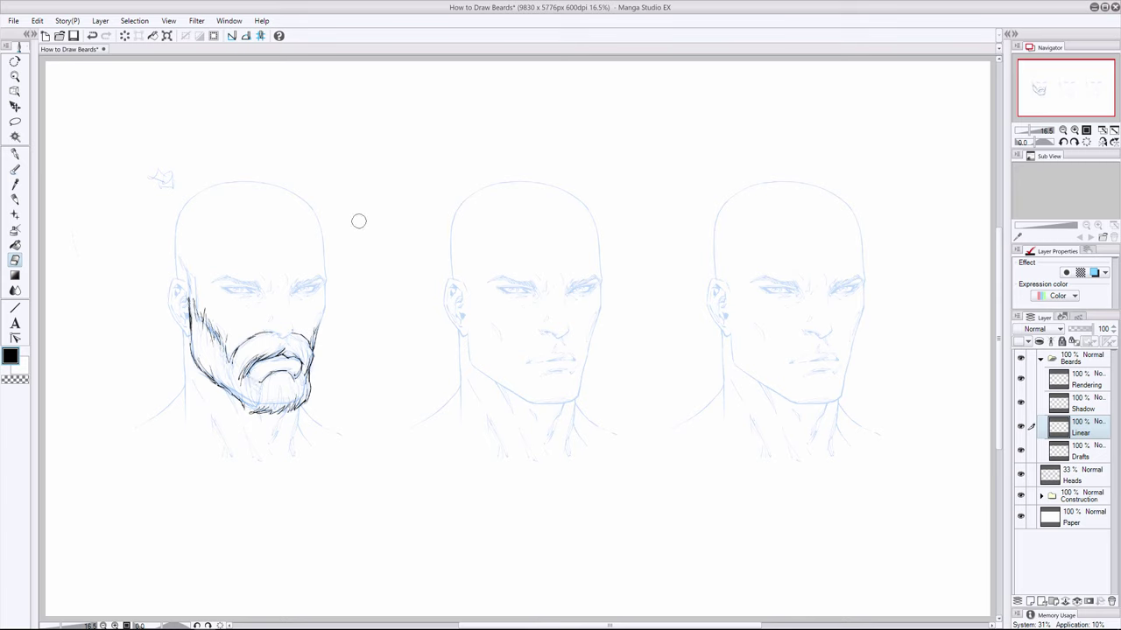
- Ink hair strokes below the mouth and along both sides of the chin, and clean up the far chin edge
{"action": "key", "text": "p"}
{"action": "mouse_move", "coordinate": [255, 369]}
{"action": "left_mouse_down"}
{"action": "mouse_move", "coordinate": [248, 380]}
{"action": "mouse_move", "coordinate": [295, 383]}
{"action": "left_mouse_up"}
{"action": "left_click_drag", "start_coordinate": [306, 364], "coordinate": [301, 392]}
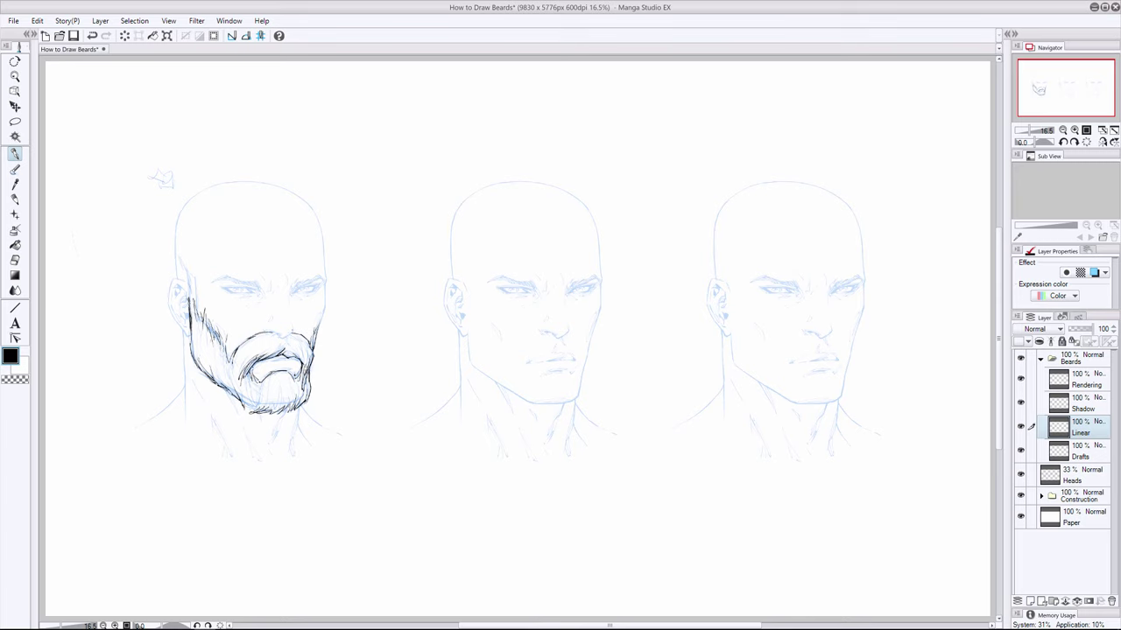
{"action": "left_click_drag", "start_coordinate": [230, 394], "coordinate": [240, 405]}
{"action": "key", "text": "e"}
{"action": "mouse_move", "coordinate": [326, 399]}
{"action": "left_mouse_down"}
{"action": "mouse_move", "coordinate": [313, 382]}
{"action": "mouse_move", "coordinate": [317, 408]}
{"action": "left_mouse_up"}
- Erase the top of the sideburn edge and redraw it with lighter hair strokes
{"action": "key", "text": "p"}
{"action": "key", "text": "e"}
{"action": "mouse_move", "coordinate": [187, 298]}
{"action": "left_mouse_down"}
{"action": "mouse_move", "coordinate": [185, 340]}
{"action": "mouse_move", "coordinate": [183, 293]}
{"action": "left_mouse_up"}
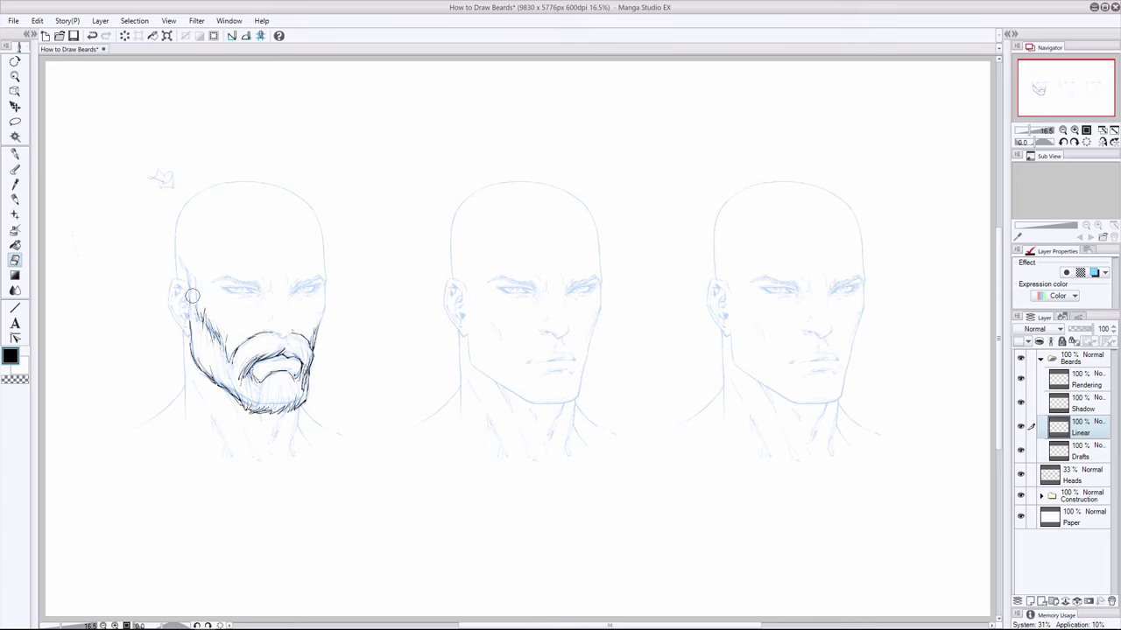
{"action": "key", "text": "p"}
{"action": "left_click_drag", "start_coordinate": [189, 299], "coordinate": [189, 326]}
- Erase the near jaw outline and redraw it with short, ragged hair strokes
{"action": "key", "text": "e"}
{"action": "key", "text": "p"}
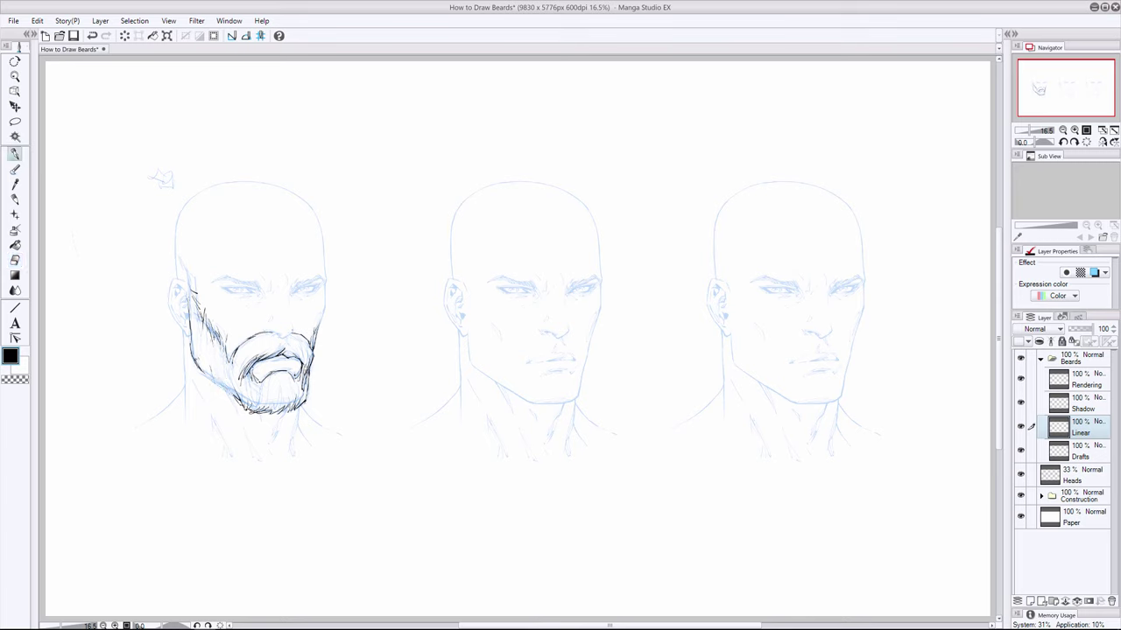
{"action": "left_click_drag", "start_coordinate": [206, 362], "coordinate": [205, 383]}
{"action": "left_click_drag", "start_coordinate": [234, 385], "coordinate": [221, 400]}
{"action": "key", "text": "e"}
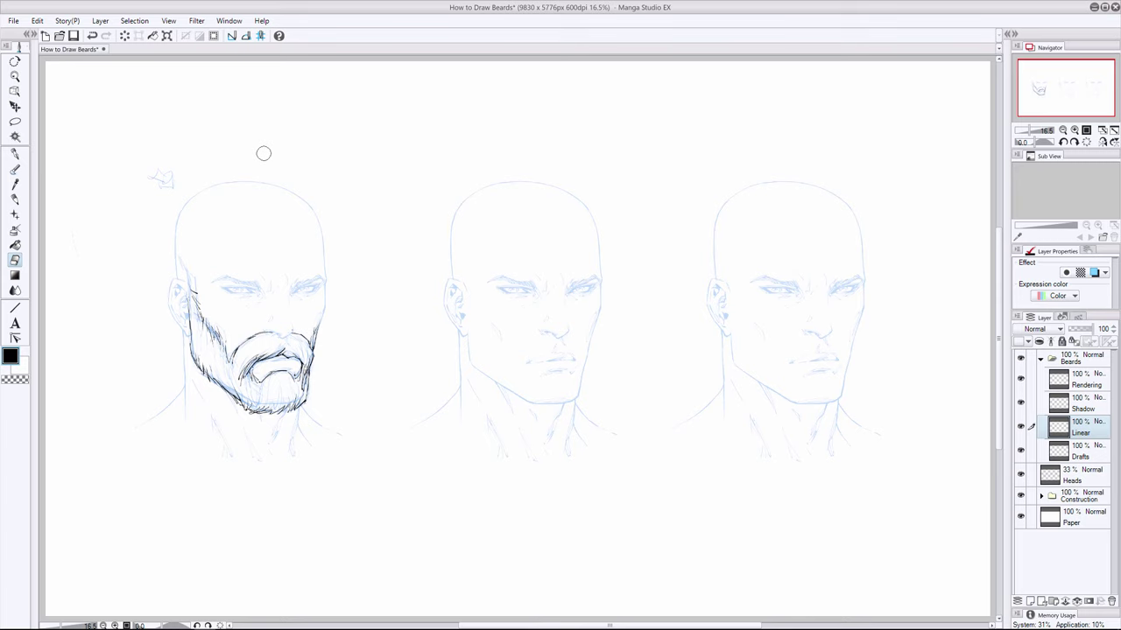
- Ink hair strokes on the far side of the chin and across the far end of the moustache
{"action": "left_click", "coordinate": [14, 154]}
{"action": "left_click_drag", "start_coordinate": [291, 391], "coordinate": [289, 402]}
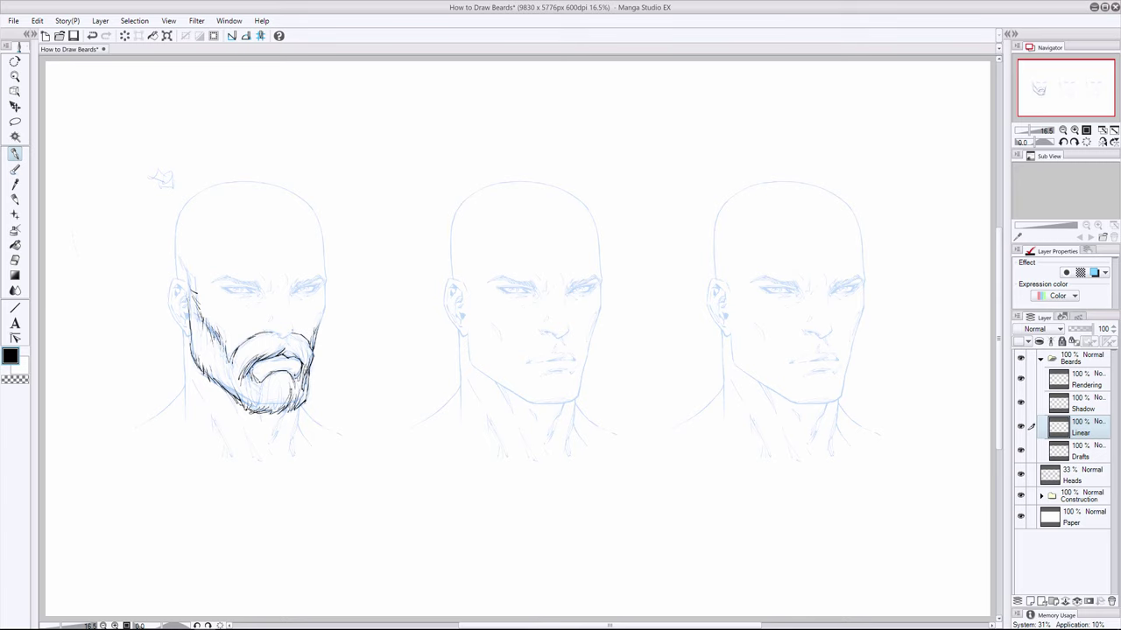
{"action": "left_click_drag", "start_coordinate": [303, 393], "coordinate": [296, 408]}
{"action": "left_click_drag", "start_coordinate": [303, 398], "coordinate": [296, 408]}
{"action": "key", "text": "ctrl+z"}
{"action": "left_click_drag", "start_coordinate": [290, 346], "coordinate": [298, 354]}
{"action": "left_click_drag", "start_coordinate": [304, 341], "coordinate": [293, 349]}
{"action": "left_click_drag", "start_coordinate": [308, 336], "coordinate": [295, 344]}
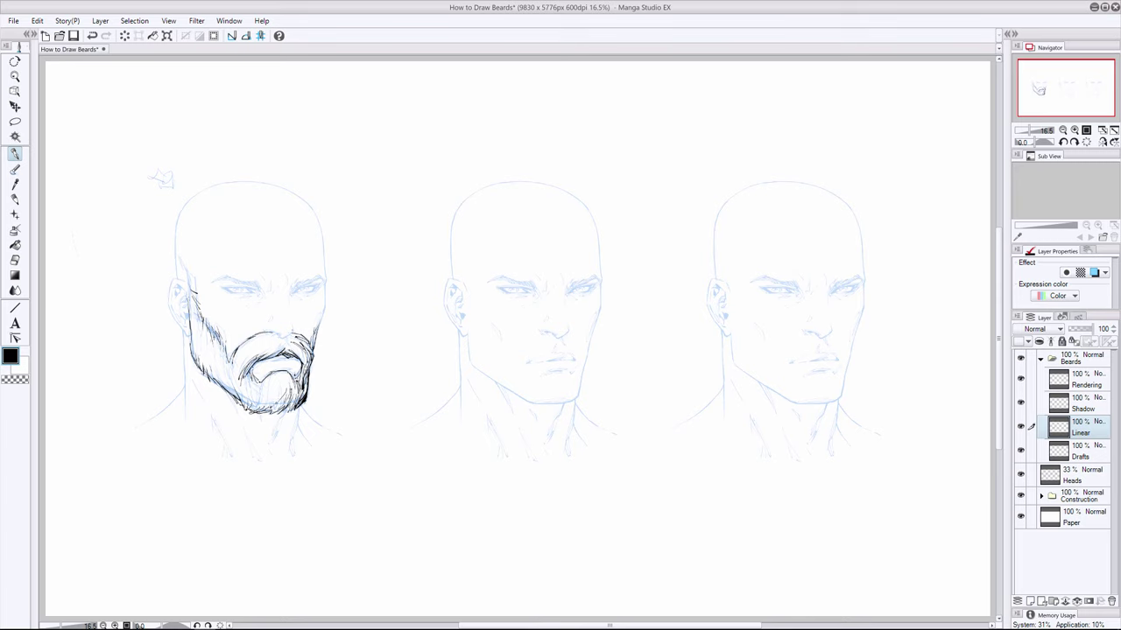
- Fill the chin beard with curved hair strokes rising from its lower edge toward the mouth
{"action": "left_click_drag", "start_coordinate": [277, 406], "coordinate": [283, 394]}
{"action": "left_click_drag", "start_coordinate": [272, 413], "coordinate": [284, 404]}
{"action": "left_click_drag", "start_coordinate": [281, 412], "coordinate": [288, 399]}
{"action": "left_click_drag", "start_coordinate": [252, 409], "coordinate": [258, 397]}
{"action": "left_click_drag", "start_coordinate": [274, 401], "coordinate": [279, 386]}
{"action": "left_click_drag", "start_coordinate": [266, 408], "coordinate": [276, 395]}
{"action": "left_click_drag", "start_coordinate": [254, 410], "coordinate": [267, 397]}
{"action": "left_click_drag", "start_coordinate": [290, 409], "coordinate": [293, 393]}
{"action": "mouse_move", "coordinate": [287, 383]}
{"action": "left_mouse_down"}
{"action": "mouse_move", "coordinate": [306, 370]}
{"action": "mouse_move", "coordinate": [307, 382]}
{"action": "left_mouse_up"}
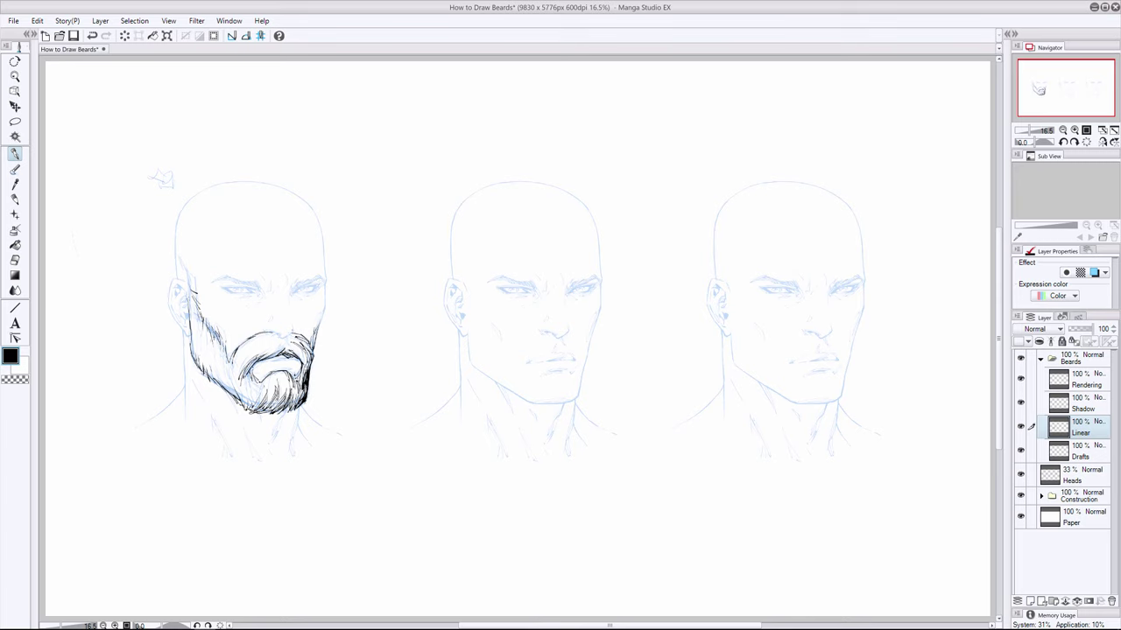
- Add hair strokes below the far end of the moustache and from the near mouth corner down to the chin
{"action": "left_click_drag", "start_coordinate": [293, 352], "coordinate": [306, 364]}
{"action": "left_click_drag", "start_coordinate": [251, 373], "coordinate": [241, 394]}
{"action": "left_click_drag", "start_coordinate": [255, 390], "coordinate": [253, 407]}
{"action": "left_click_drag", "start_coordinate": [252, 376], "coordinate": [246, 390]}
{"action": "left_click_drag", "start_coordinate": [246, 389], "coordinate": [244, 408]}
{"action": "left_click_drag", "start_coordinate": [253, 391], "coordinate": [249, 409]}
{"action": "left_click_drag", "start_coordinate": [238, 362], "coordinate": [237, 399]}
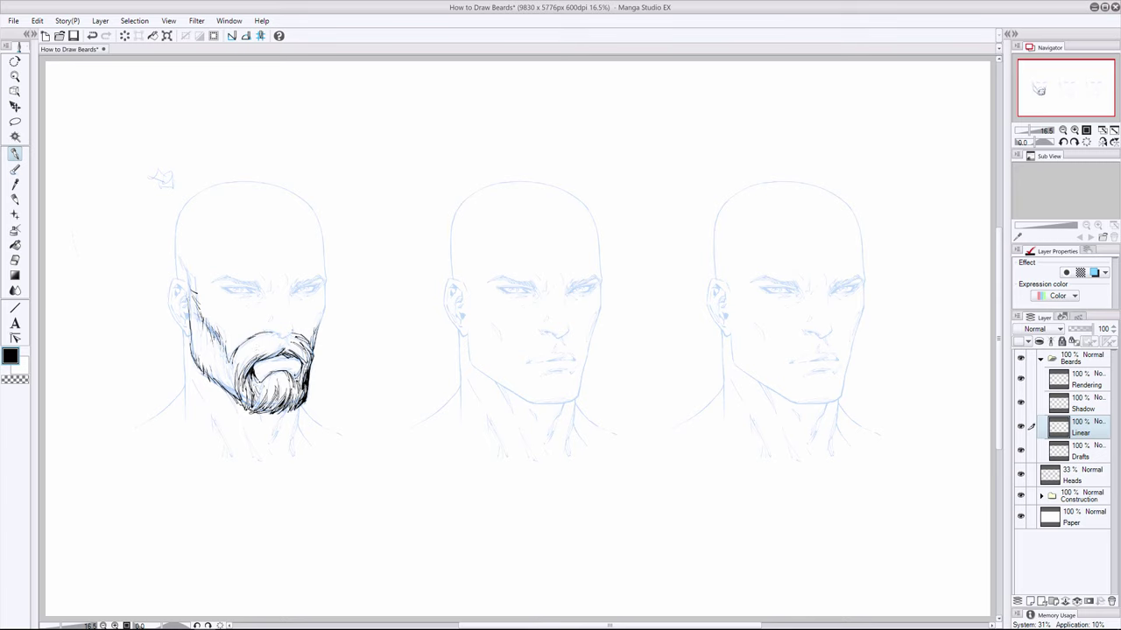
- Add hair strokes along the moustache's lower part and below the mouth, undoing the unwanted strokes
{"action": "left_click_drag", "start_coordinate": [283, 346], "coordinate": [273, 353]}
{"action": "left_click_drag", "start_coordinate": [259, 354], "coordinate": [242, 378]}
{"action": "left_click_drag", "start_coordinate": [312, 381], "coordinate": [300, 403]}
{"action": "key", "text": "ctrl+z"}
{"action": "key", "text": "ctrl+z"}
{"action": "left_click_drag", "start_coordinate": [268, 375], "coordinate": [264, 387]}
{"action": "key", "text": "ctrl+z"}
{"action": "key", "text": "ctrl+y"}
- Erase small bits of ink from the dark hair at the near mouth corner
{"action": "key", "text": "e"}
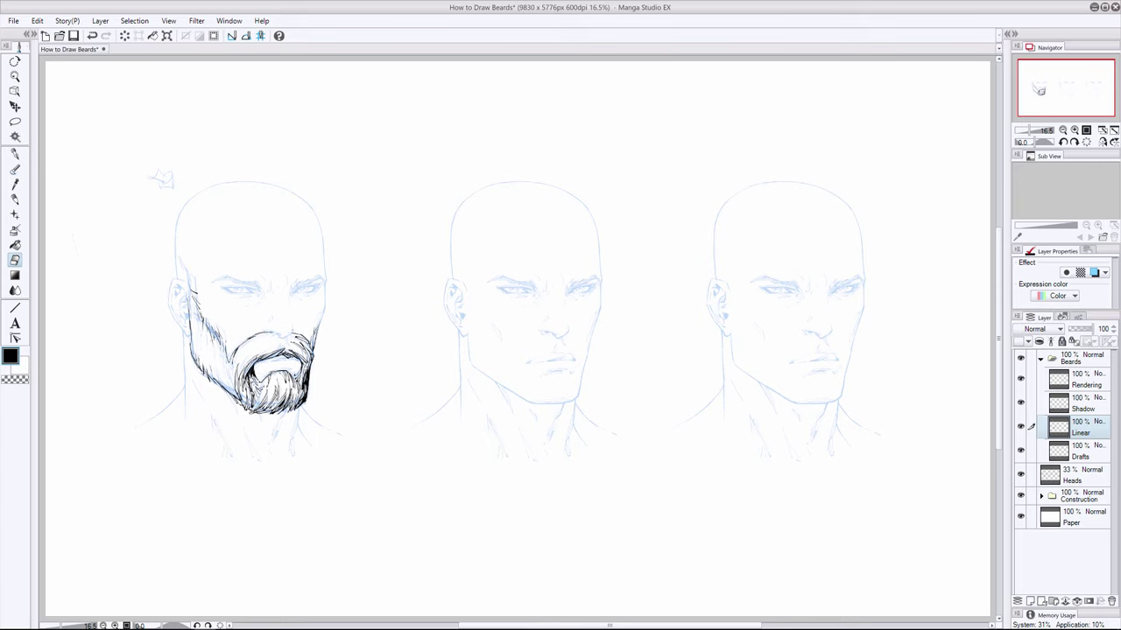
{"action": "left_click_drag", "start_coordinate": [249, 371], "coordinate": [249, 377]}
{"action": "left_click_drag", "start_coordinate": [253, 369], "coordinate": [255, 374]}
- Fill the near jaw and sideburn with hair strokes that follow the face's contour
{"action": "left_click_drag", "start_coordinate": [220, 362], "coordinate": [232, 393]}
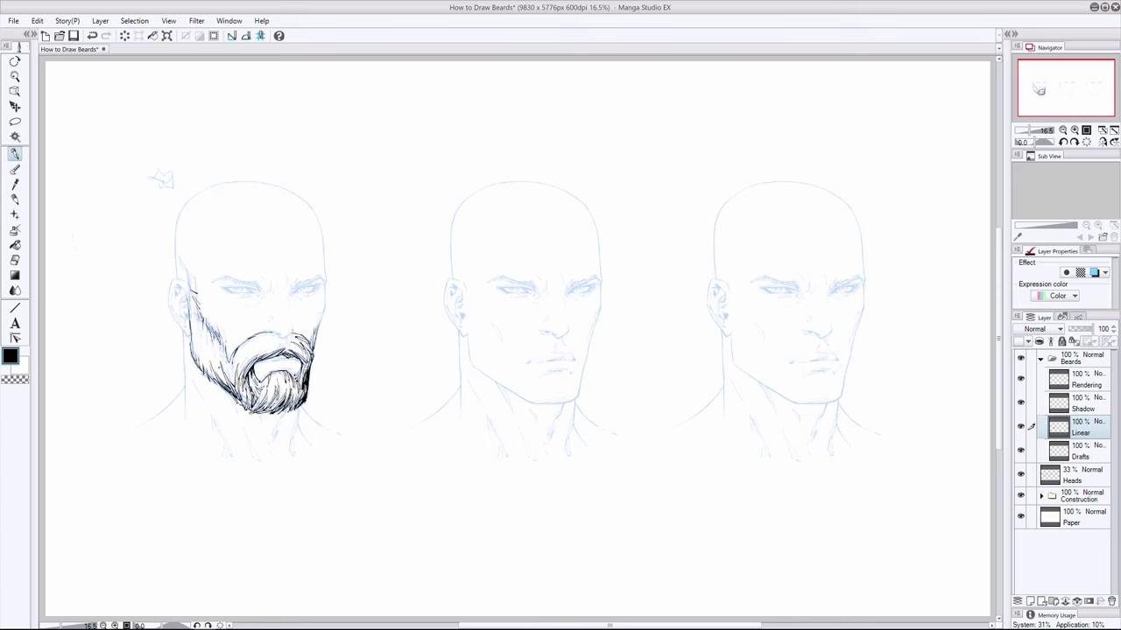
{"action": "left_click_drag", "start_coordinate": [218, 353], "coordinate": [223, 379]}
{"action": "left_click_drag", "start_coordinate": [207, 363], "coordinate": [209, 372]}
{"action": "left_click_drag", "start_coordinate": [195, 305], "coordinate": [203, 334]}
{"action": "left_click_drag", "start_coordinate": [197, 355], "coordinate": [204, 364]}
{"action": "left_click_drag", "start_coordinate": [189, 302], "coordinate": [196, 351]}
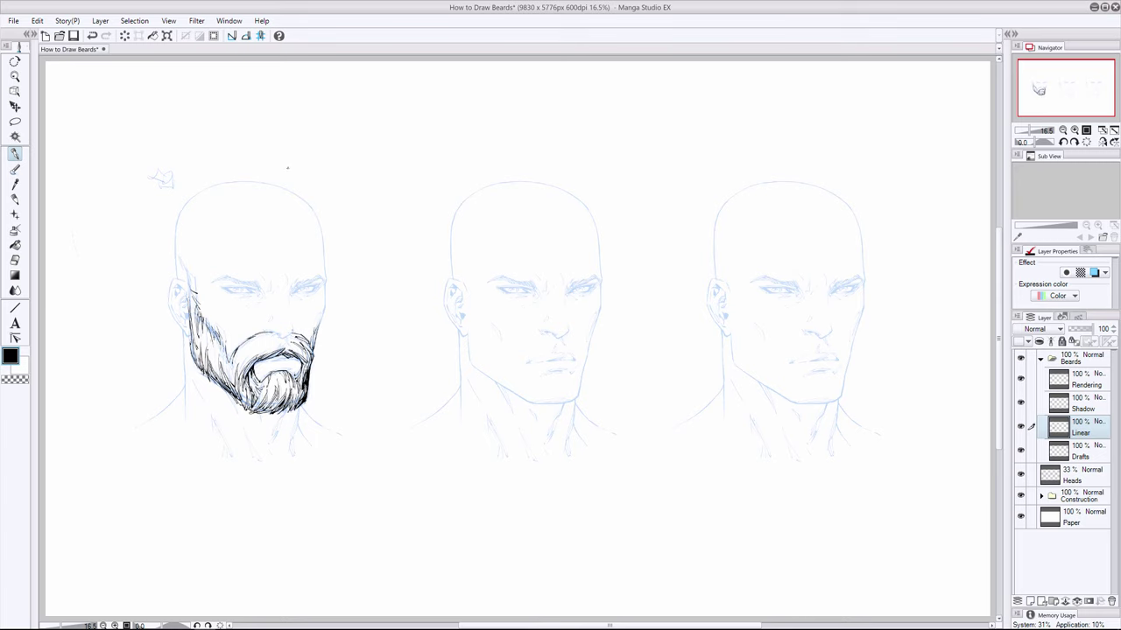
- Add hair strokes across the near cheek and the moustache's outer edge, undoing the unwanted ones
{"action": "left_click_drag", "start_coordinate": [204, 321], "coordinate": [209, 347]}
{"action": "key", "text": "ctrl+z"}
{"action": "key", "text": "ctrl+z"}
{"action": "left_click_drag", "start_coordinate": [243, 347], "coordinate": [231, 367]}
{"action": "left_click_drag", "start_coordinate": [213, 336], "coordinate": [216, 353]}
{"action": "left_click_drag", "start_coordinate": [213, 358], "coordinate": [219, 372]}
{"action": "mouse_move", "coordinate": [201, 340]}
{"action": "left_mouse_down"}
{"action": "mouse_move", "coordinate": [197, 354]}
{"action": "mouse_move", "coordinate": [209, 332]}
{"action": "left_mouse_up"}
{"action": "left_click_drag", "start_coordinate": [193, 300], "coordinate": [197, 320]}
{"action": "key", "text": "ctrl+z"}
- Add long hair strokes across the moustache from below the nose toward the near mouth corner
{"action": "left_click_drag", "start_coordinate": [255, 335], "coordinate": [286, 352]}
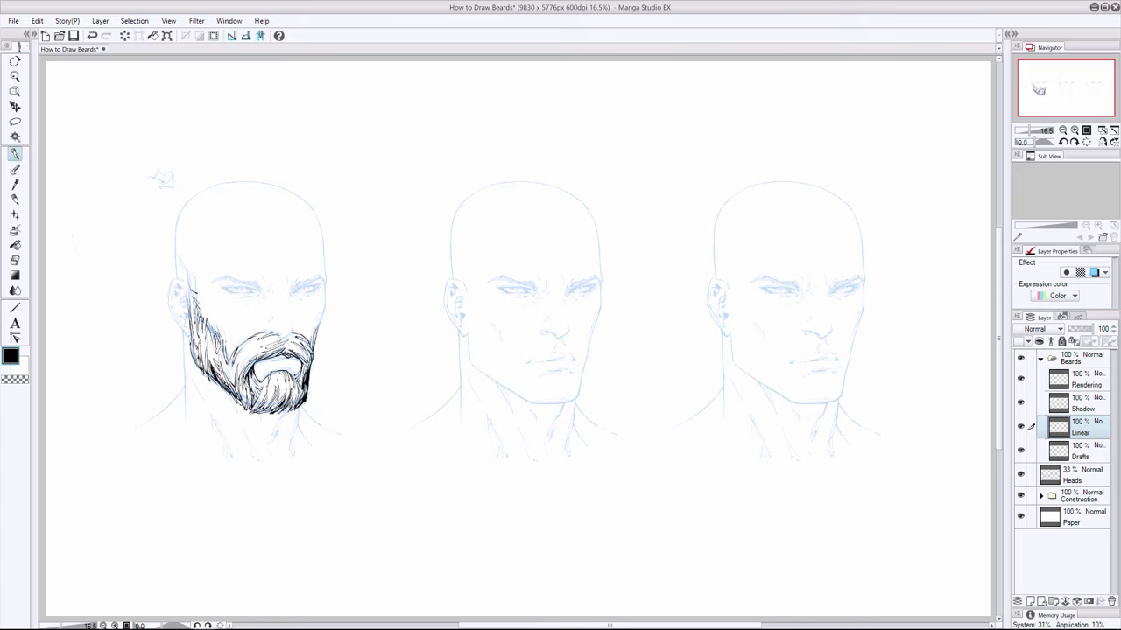
{"action": "left_click_drag", "start_coordinate": [252, 350], "coordinate": [238, 378]}
{"action": "left_click_drag", "start_coordinate": [282, 349], "coordinate": [268, 359]}
{"action": "key", "text": "ctrl+z"}
{"action": "key", "text": "ctrl+y"}
- Add hair strokes where the cheek meets the moustache and on the upper moustache, undoing the last unwanted ones
{"action": "left_click_drag", "start_coordinate": [222, 348], "coordinate": [230, 370]}
{"action": "left_click_drag", "start_coordinate": [232, 358], "coordinate": [238, 377]}
{"action": "left_click_drag", "start_coordinate": [264, 342], "coordinate": [280, 346]}
{"action": "left_click_drag", "start_coordinate": [288, 344], "coordinate": [304, 355]}
{"action": "key", "text": "ctrl+z"}
{"action": "key", "text": "ctrl+z"}
{"action": "key", "text": "ctrl+z"}
{"action": "key", "text": "ctrl+y"}
- Add hair strokes on the near cheek and beside the mouth, and hide the Drafts layer
{"action": "left_click_drag", "start_coordinate": [213, 330], "coordinate": [209, 351]}
{"action": "left_click_drag", "start_coordinate": [254, 378], "coordinate": [249, 391]}
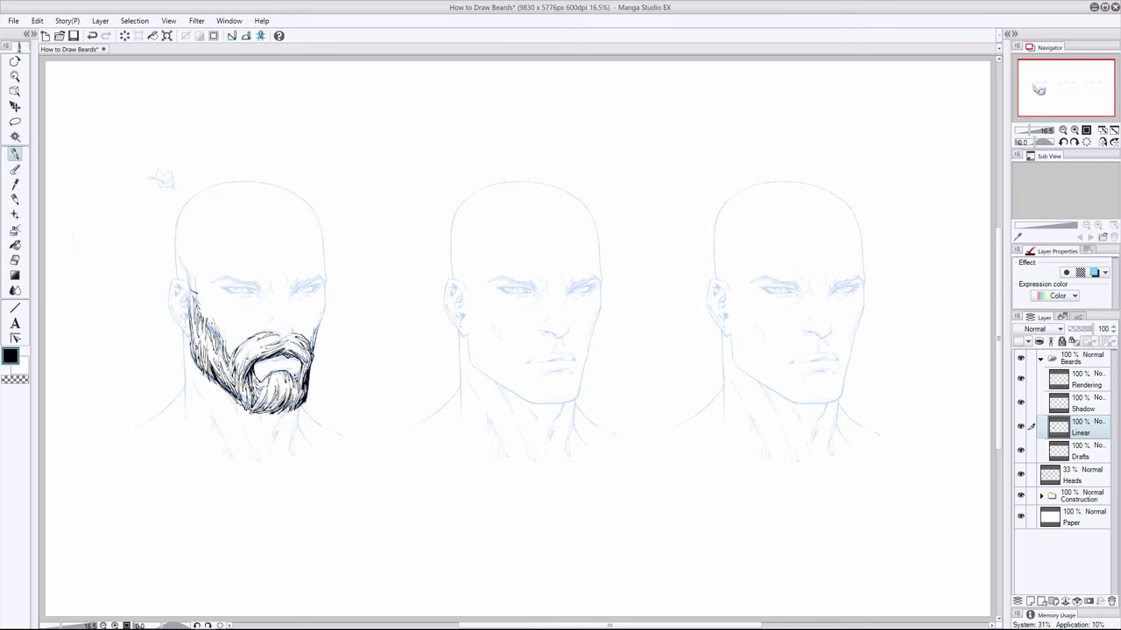
{"action": "left_click_drag", "start_coordinate": [236, 351], "coordinate": [248, 368]}
{"action": "left_click", "coordinate": [1021, 449]}
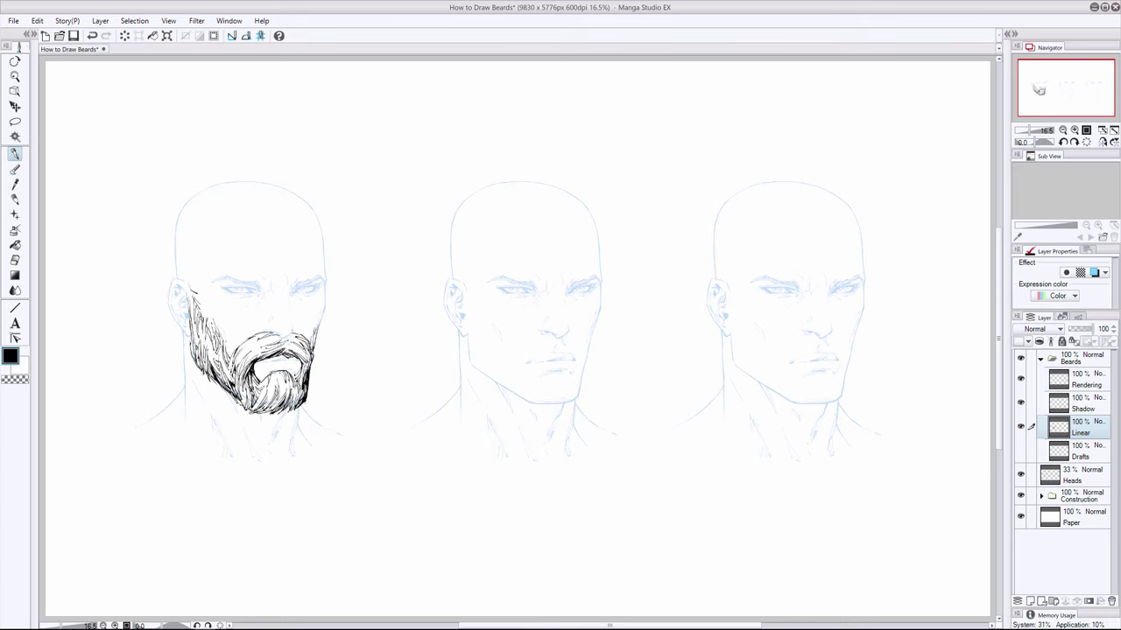
- Add extra hair strokes to the chin, the sideburn and the moustache's near side, comparing them by undoing and redoing
{"action": "left_click_drag", "start_coordinate": [298, 388], "coordinate": [294, 407]}
{"action": "key", "text": "ctrl+z"}
{"action": "key", "text": "ctrl+y"}
{"action": "left_click_drag", "start_coordinate": [190, 321], "coordinate": [197, 343]}
{"action": "left_click_drag", "start_coordinate": [237, 352], "coordinate": [251, 365]}
{"action": "key", "text": "ctrl+z"}
{"action": "key", "text": "ctrl+y"}
{"action": "key", "text": "ctrl+z"}
{"action": "key", "text": "ctrl+y"}
- Redraw the top of the sideburn with fine hair strokes, erasing the stray mark beside the ear
{"action": "left_click_drag", "start_coordinate": [190, 294], "coordinate": [195, 313]}
{"action": "key", "text": "e"}
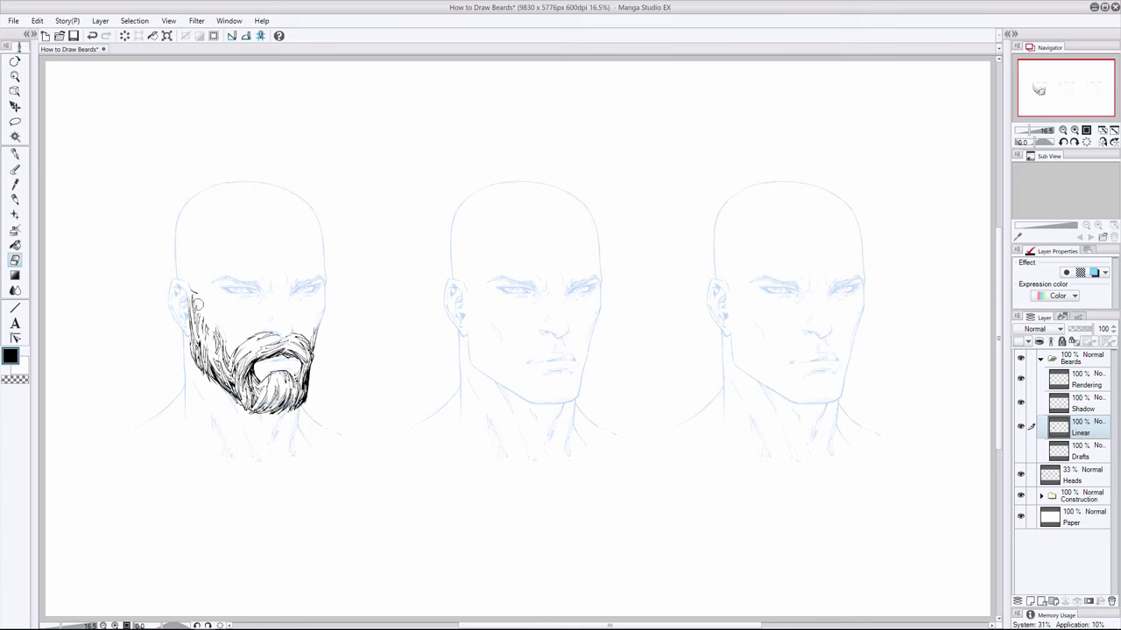
{"action": "key", "text": "p"}
{"action": "left_click_drag", "start_coordinate": [200, 300], "coordinate": [195, 316]}
{"action": "left_click_drag", "start_coordinate": [230, 335], "coordinate": [225, 349]}
{"action": "key", "text": "ctrl+z"}
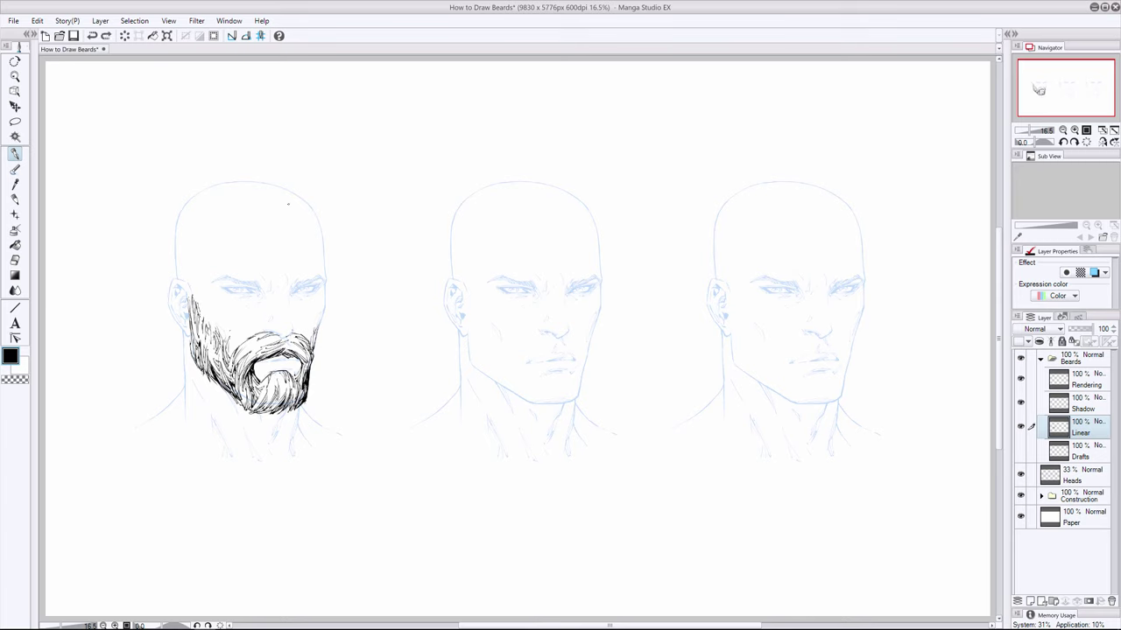
- Clean up the beard's upper cheek edge by erasing excess hair strokes near the moustache
{"action": "key", "text": "e"}
{"action": "left_click_drag", "start_coordinate": [224, 337], "coordinate": [228, 352]}
{"action": "left_click_drag", "start_coordinate": [220, 333], "coordinate": [212, 343]}
{"action": "key", "text": "i"}
{"action": "key", "text": "e"}
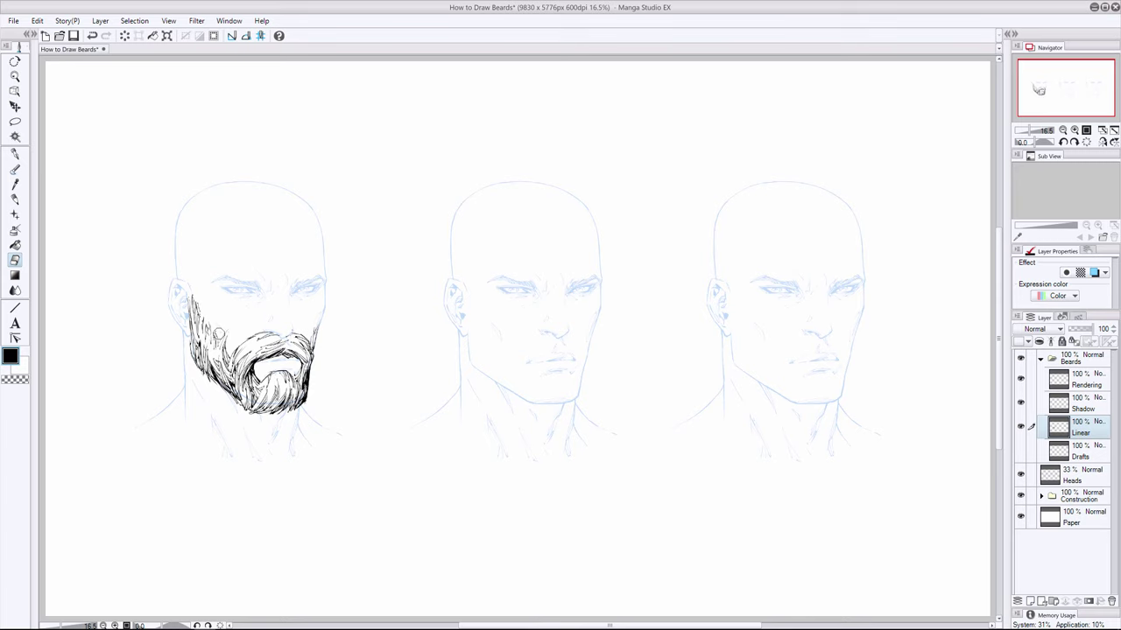
{"action": "key", "text": "i"}
{"action": "key", "text": "e"}
{"action": "key", "text": "i"}
{"action": "key", "text": "ctrl+z"}
{"action": "key", "text": "e"}
{"action": "key", "text": "p"}
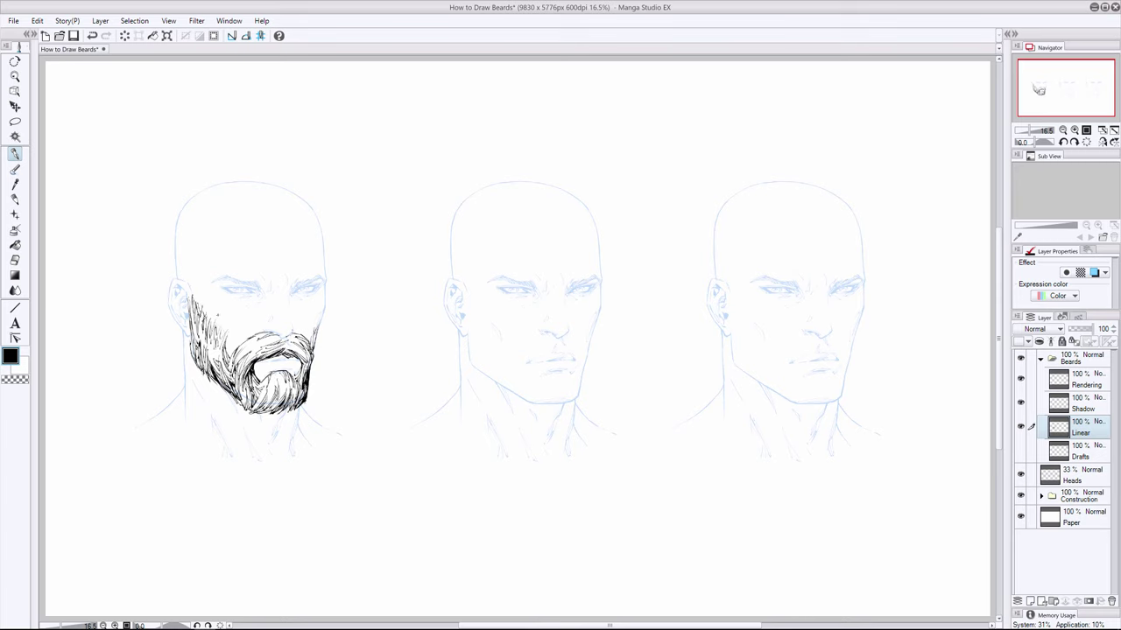
- Clean up the first beard's near cheek and sideburn by erasing stray hairs and comparing strokes through undo and redo
{"action": "key", "text": "ctrl+z"}
{"action": "key", "text": "e"}
{"action": "left_click_drag", "start_coordinate": [207, 319], "coordinate": [214, 326]}
{"action": "key", "text": "p"}
{"action": "key", "text": "ctrl+z"}
{"action": "key", "text": "ctrl+y"}
{"action": "key", "text": "ctrl+z"}
{"action": "key", "text": "e"}
{"action": "left_click_drag", "start_coordinate": [200, 341], "coordinate": [193, 338]}
{"action": "key", "text": "i"}
{"action": "key", "text": "ctrl+z"}
{"action": "key", "text": "e"}
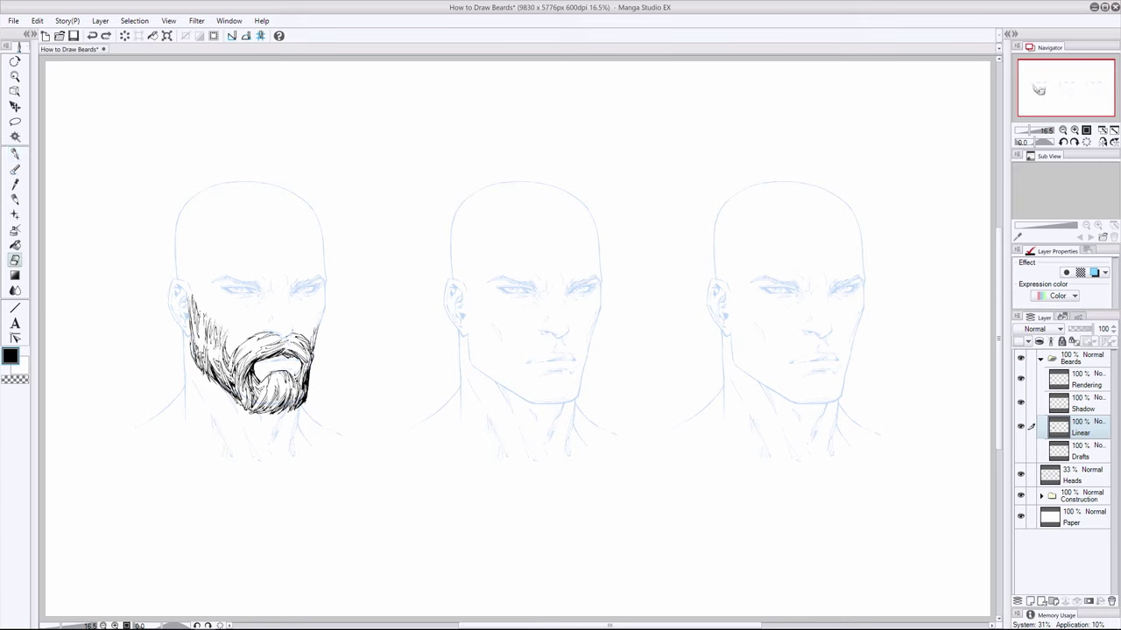
{"action": "left_click", "coordinate": [210, 350]}
- Add hair strokes to the first beard's chin, moustache and lower jaw, undoing the unwanted chin stroke
{"action": "key", "text": "p"}
{"action": "left_click_drag", "start_coordinate": [261, 378], "coordinate": [268, 385]}
{"action": "left_click_drag", "start_coordinate": [300, 337], "coordinate": [294, 348]}
{"action": "left_click_drag", "start_coordinate": [283, 393], "coordinate": [265, 400]}
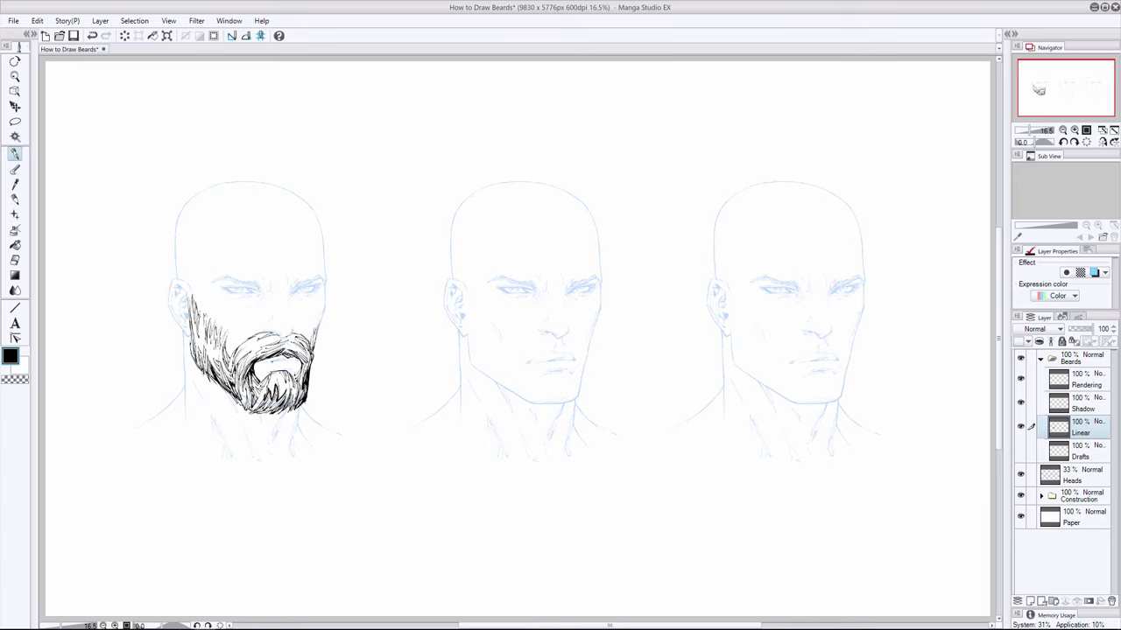
{"action": "key", "text": "ctrl+z"}
{"action": "left_click_drag", "start_coordinate": [261, 395], "coordinate": [252, 412]}
{"action": "left_click_drag", "start_coordinate": [246, 391], "coordinate": [241, 404]}
{"action": "key", "text": "e"}
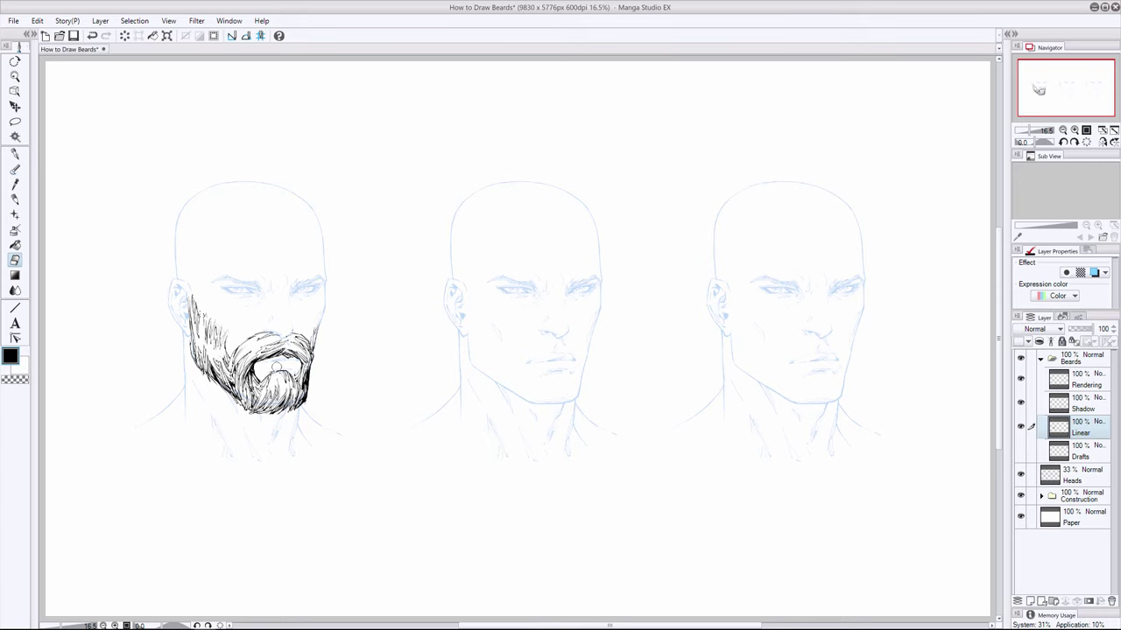
- Touch up the first head's cheek hair by erasing its upper edge, and add strokes along the rear jaw edge
{"action": "key", "text": "p"}
{"action": "left_click_drag", "start_coordinate": [205, 319], "coordinate": [202, 340]}
{"action": "key", "text": "ctrl+z"}
{"action": "key", "text": "ctrl+z"}
{"action": "key", "text": "e"}
{"action": "left_click_drag", "start_coordinate": [206, 316], "coordinate": [201, 313]}
{"action": "left_click", "coordinate": [14, 154]}
{"action": "left_click_drag", "start_coordinate": [190, 353], "coordinate": [196, 363]}
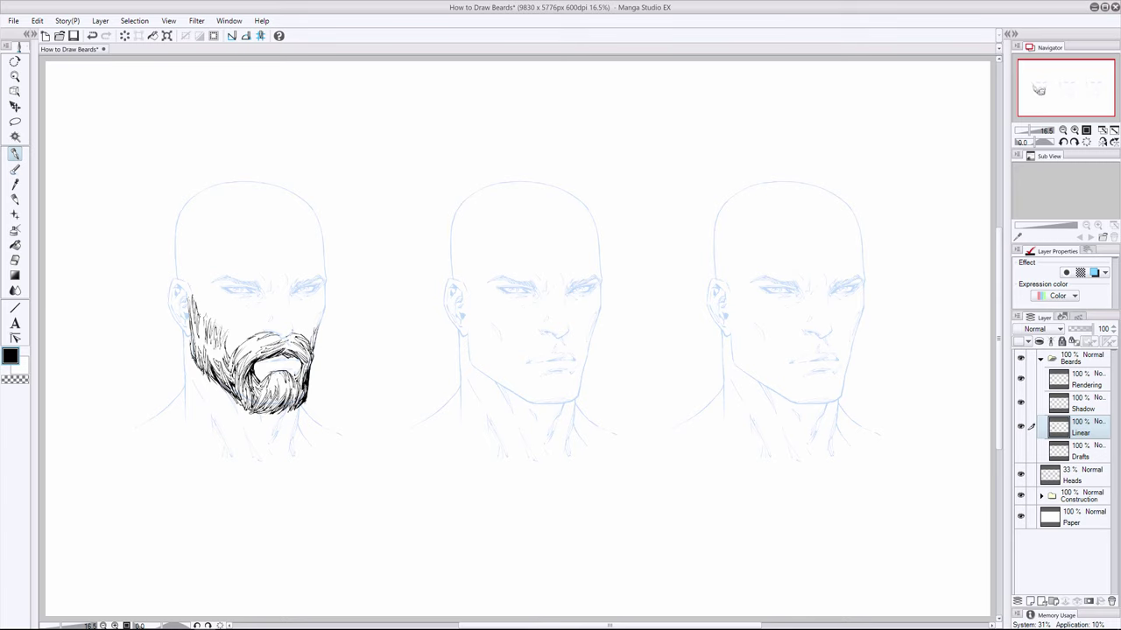
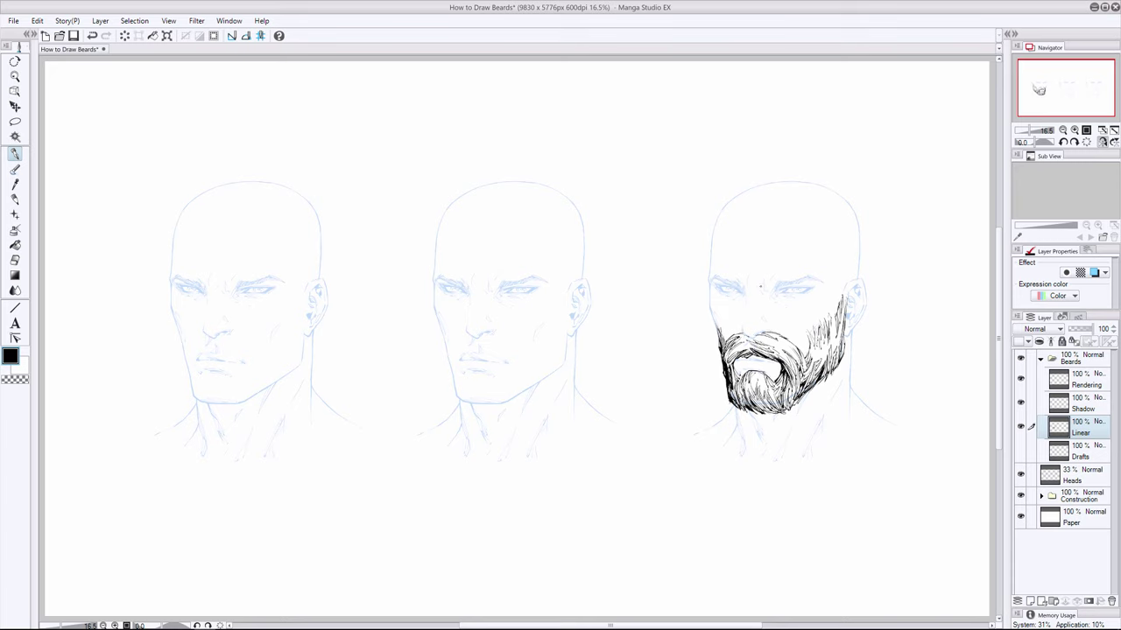
{"action": "left_click", "coordinate": [1103, 141]}
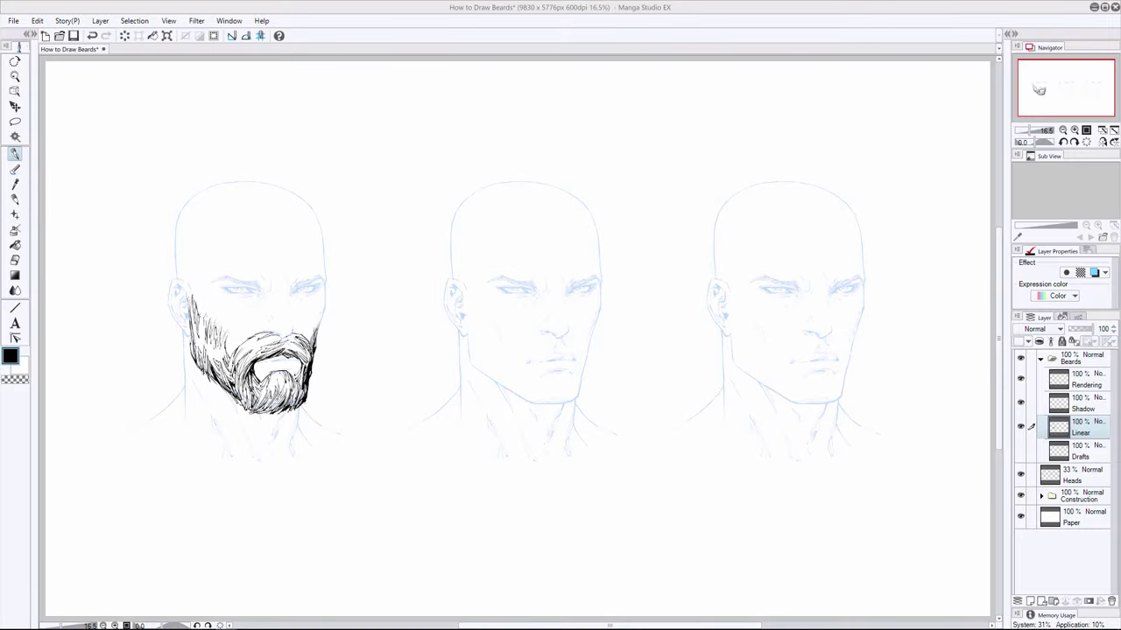
- Show the Drafts layer, start a pencil sketch of the second head's moustache on it, and turn off its layer colour
{"action": "left_click", "coordinate": [14, 200]}
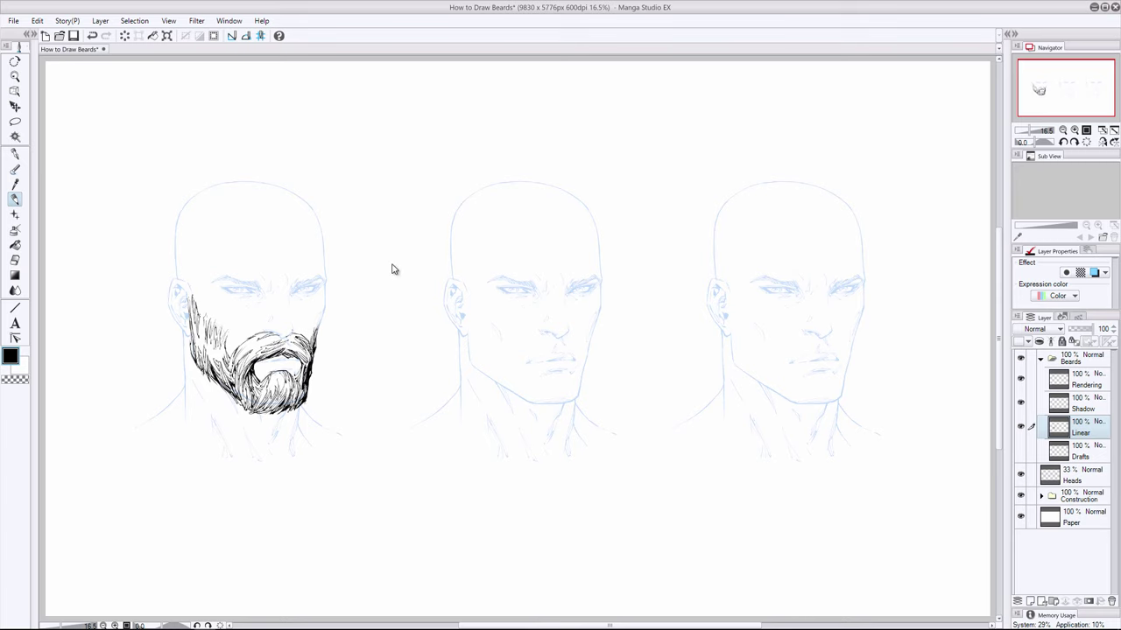
{"action": "left_click_drag", "start_coordinate": [50, 296], "coordinate": [151, 305]}
{"action": "key", "text": "ctrl+z"}
{"action": "left_click", "coordinate": [1078, 456]}
{"action": "left_click", "coordinate": [1020, 450]}
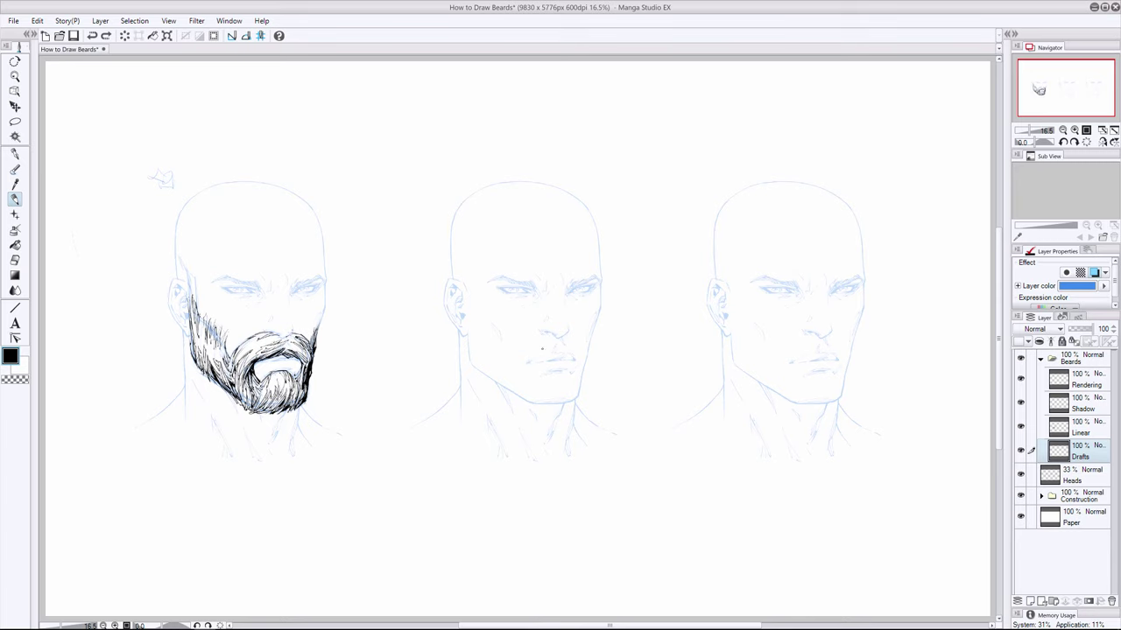
{"action": "left_click_drag", "start_coordinate": [534, 335], "coordinate": [522, 347]}
{"action": "left_click", "coordinate": [1094, 272]}
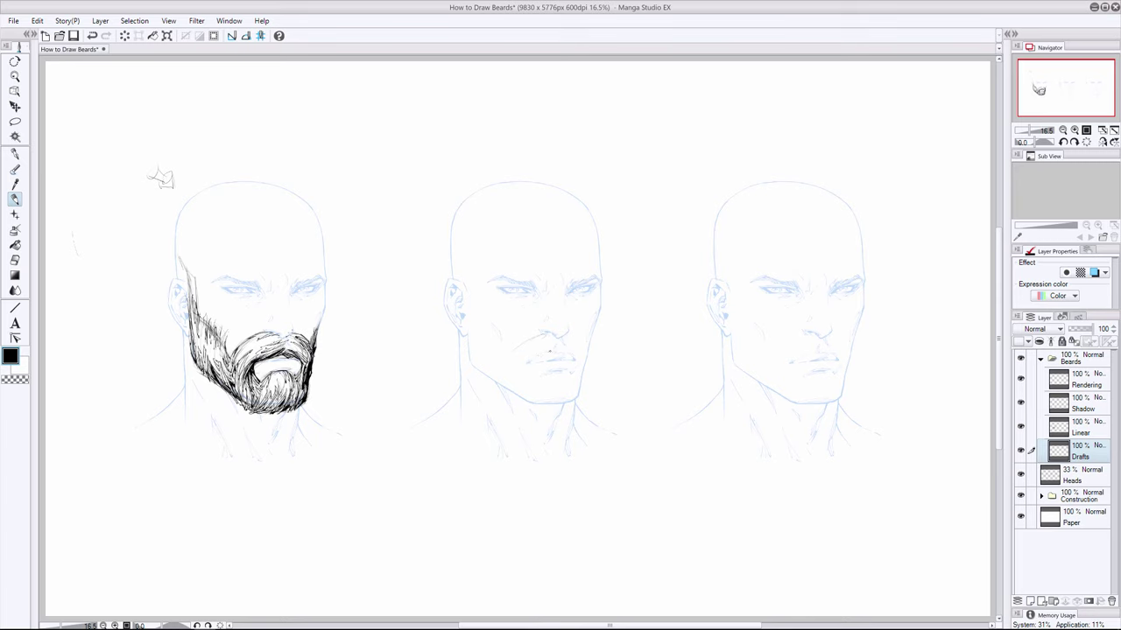
- Sketch the second head's drooping moustache down both sides of the mouth, plus the first hair lines on the near cheek
{"action": "mouse_move", "coordinate": [546, 354]}
{"action": "left_mouse_down"}
{"action": "mouse_move", "coordinate": [523, 363]}
{"action": "mouse_move", "coordinate": [511, 346]}
{"action": "left_mouse_up"}
{"action": "left_click_drag", "start_coordinate": [572, 335], "coordinate": [579, 347]}
{"action": "left_click_drag", "start_coordinate": [584, 350], "coordinate": [580, 385]}
{"action": "left_click_drag", "start_coordinate": [535, 352], "coordinate": [519, 384]}
{"action": "left_click_drag", "start_coordinate": [582, 375], "coordinate": [578, 396]}
{"action": "left_click_drag", "start_coordinate": [506, 349], "coordinate": [515, 392]}
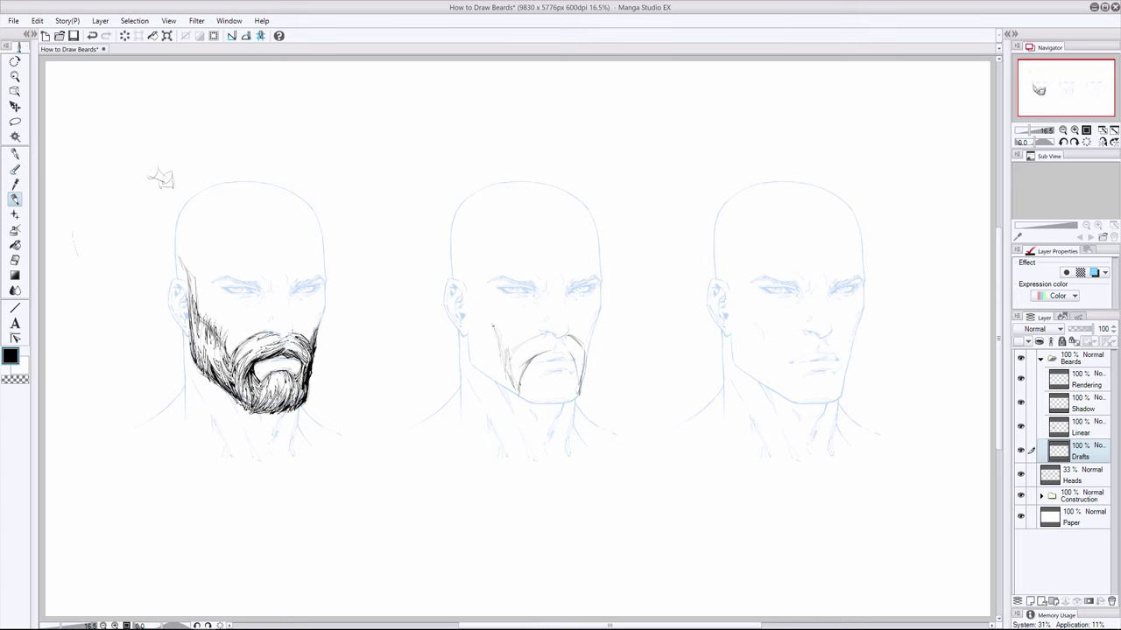
- Sketch the second head's sideburns and cheek hair from the near ear to the jaw and along the far cheek
{"action": "left_click_drag", "start_coordinate": [492, 325], "coordinate": [491, 347]}
{"action": "left_click_drag", "start_coordinate": [474, 310], "coordinate": [473, 329]}
{"action": "mouse_move", "coordinate": [468, 283]}
{"action": "left_mouse_down"}
{"action": "mouse_move", "coordinate": [461, 338]}
{"action": "mouse_move", "coordinate": [446, 345]}
{"action": "mouse_move", "coordinate": [468, 345]}
{"action": "mouse_move", "coordinate": [467, 369]}
{"action": "mouse_move", "coordinate": [485, 389]}
{"action": "mouse_move", "coordinate": [480, 364]}
{"action": "mouse_move", "coordinate": [488, 384]}
{"action": "mouse_move", "coordinate": [481, 366]}
{"action": "mouse_move", "coordinate": [514, 398]}
{"action": "mouse_move", "coordinate": [521, 403]}
{"action": "left_mouse_up"}
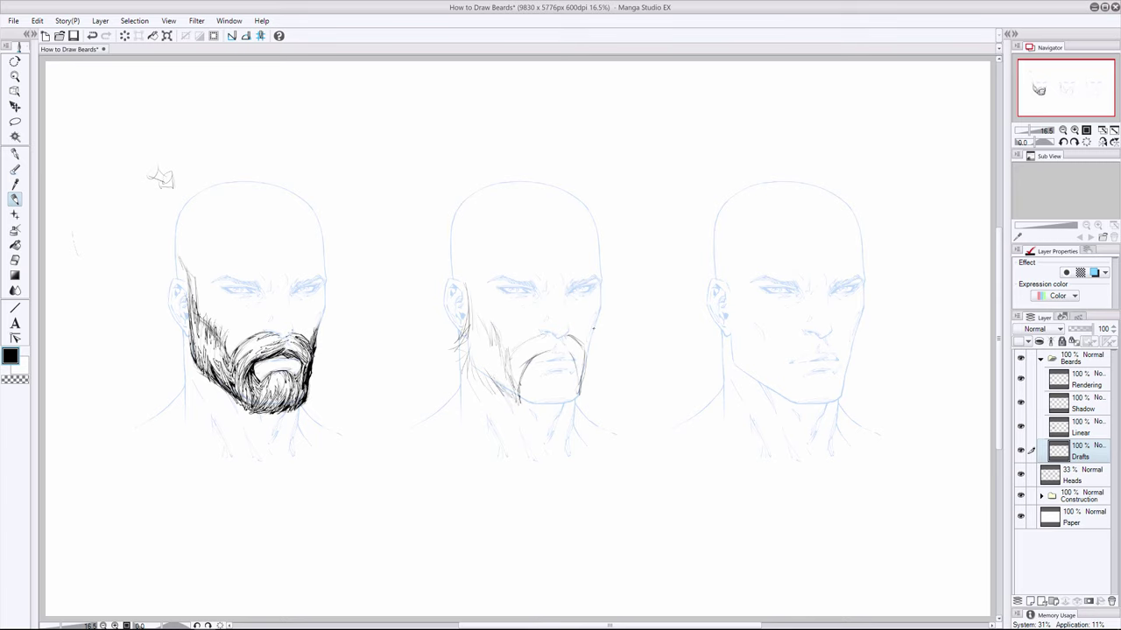
{"action": "mouse_move", "coordinate": [598, 315]}
{"action": "left_mouse_down"}
{"action": "mouse_move", "coordinate": [604, 347]}
{"action": "mouse_move", "coordinate": [596, 320]}
{"action": "mouse_move", "coordinate": [602, 354]}
{"action": "mouse_move", "coordinate": [597, 366]}
{"action": "mouse_move", "coordinate": [592, 345]}
{"action": "mouse_move", "coordinate": [588, 378]}
{"action": "left_mouse_up"}
{"action": "left_click_drag", "start_coordinate": [592, 372], "coordinate": [584, 386]}
{"action": "left_click_drag", "start_coordinate": [501, 382], "coordinate": [513, 406]}
{"action": "left_click_drag", "start_coordinate": [488, 361], "coordinate": [501, 392]}
- Erase the moustache draft's upper contour and redraw it fuller, reinforcing its lower edge above the mouth and both sides
{"action": "key", "text": "e"}
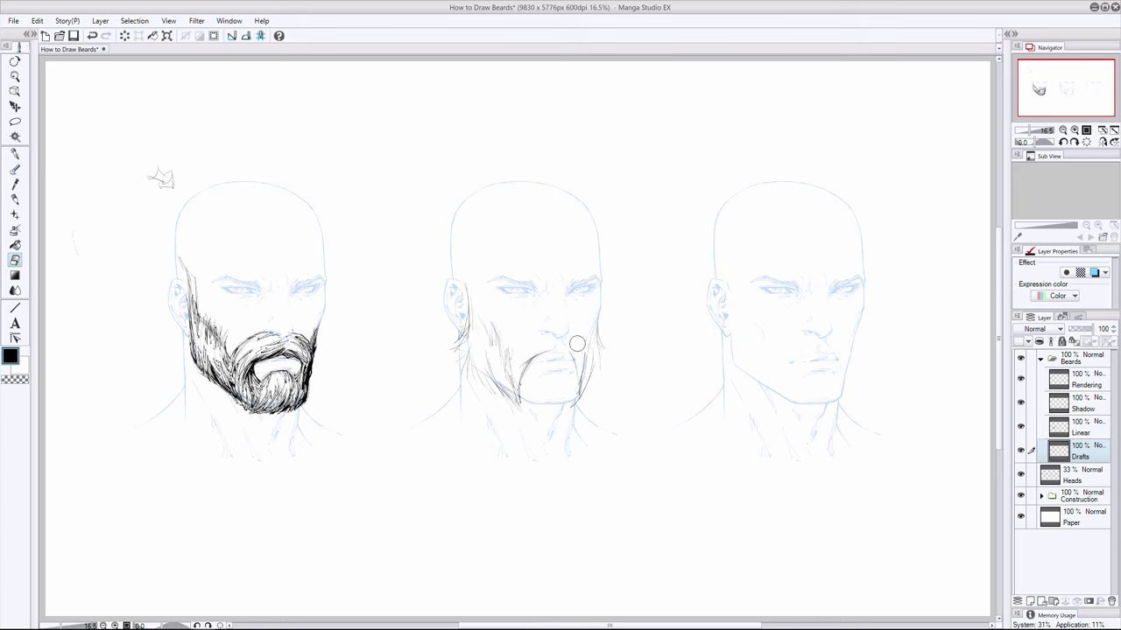
{"action": "key", "text": "p"}
{"action": "left_click_drag", "start_coordinate": [545, 332], "coordinate": [513, 351]}
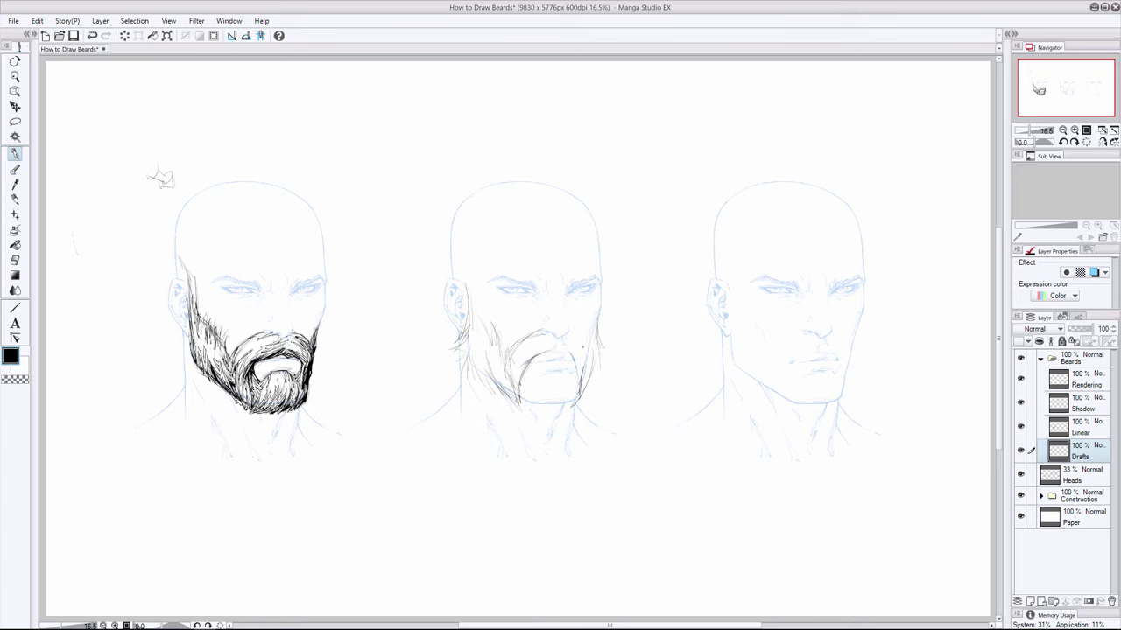
{"action": "left_click_drag", "start_coordinate": [578, 334], "coordinate": [592, 361]}
{"action": "mouse_move", "coordinate": [592, 368]}
{"action": "left_mouse_down"}
{"action": "mouse_move", "coordinate": [573, 408]}
{"action": "mouse_move", "coordinate": [566, 366]}
{"action": "left_mouse_up"}
{"action": "left_click_drag", "start_coordinate": [496, 375], "coordinate": [489, 394]}
{"action": "mouse_move", "coordinate": [555, 350]}
{"action": "left_mouse_down"}
{"action": "mouse_move", "coordinate": [520, 371]}
{"action": "mouse_move", "coordinate": [581, 363]}
{"action": "mouse_move", "coordinate": [520, 369]}
{"action": "left_mouse_up"}
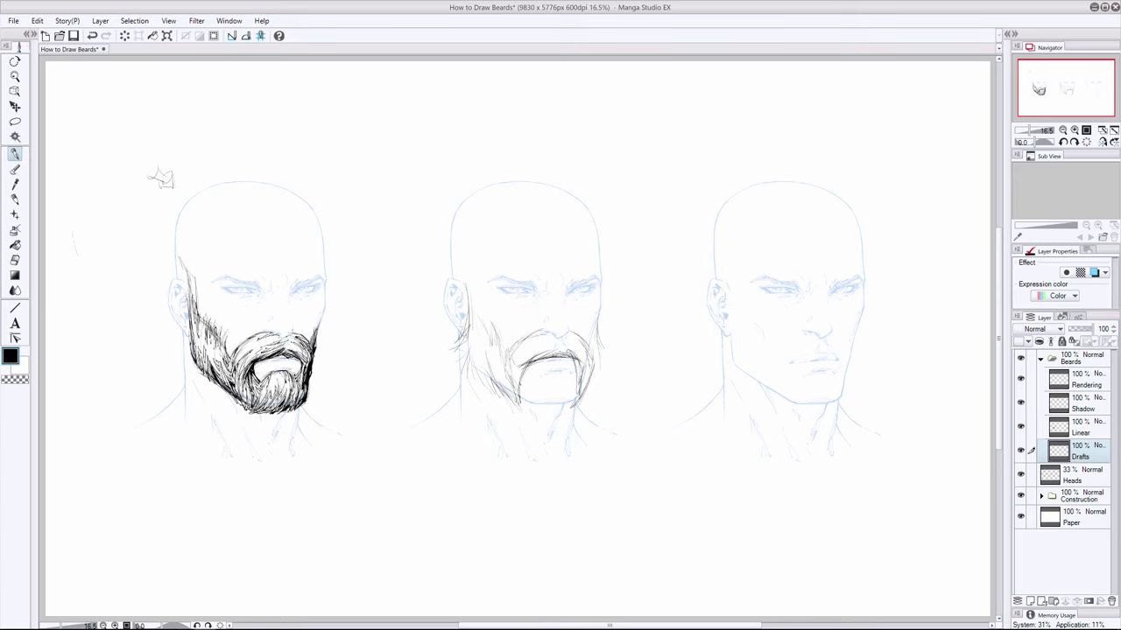
{"action": "left_click_drag", "start_coordinate": [579, 340], "coordinate": [588, 370]}
{"action": "left_click_drag", "start_coordinate": [516, 355], "coordinate": [512, 372]}
- Turn the Drafts layer blue and ink the second head's moustache contour on the Linear layer
{"action": "left_click", "coordinate": [1094, 272]}
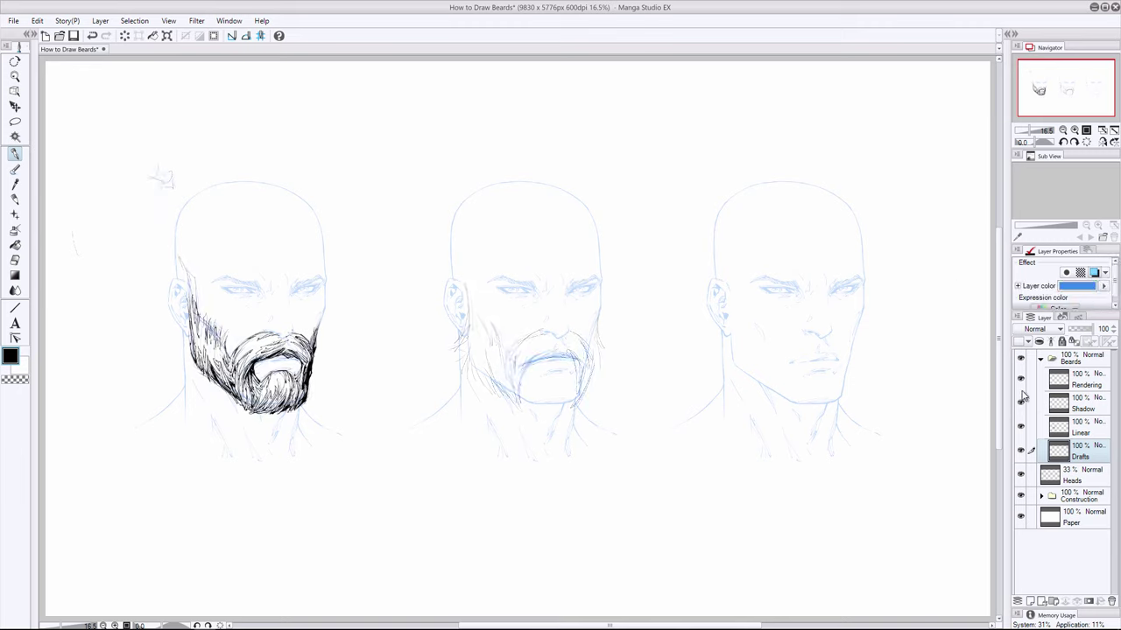
{"action": "left_click", "coordinate": [1082, 427]}
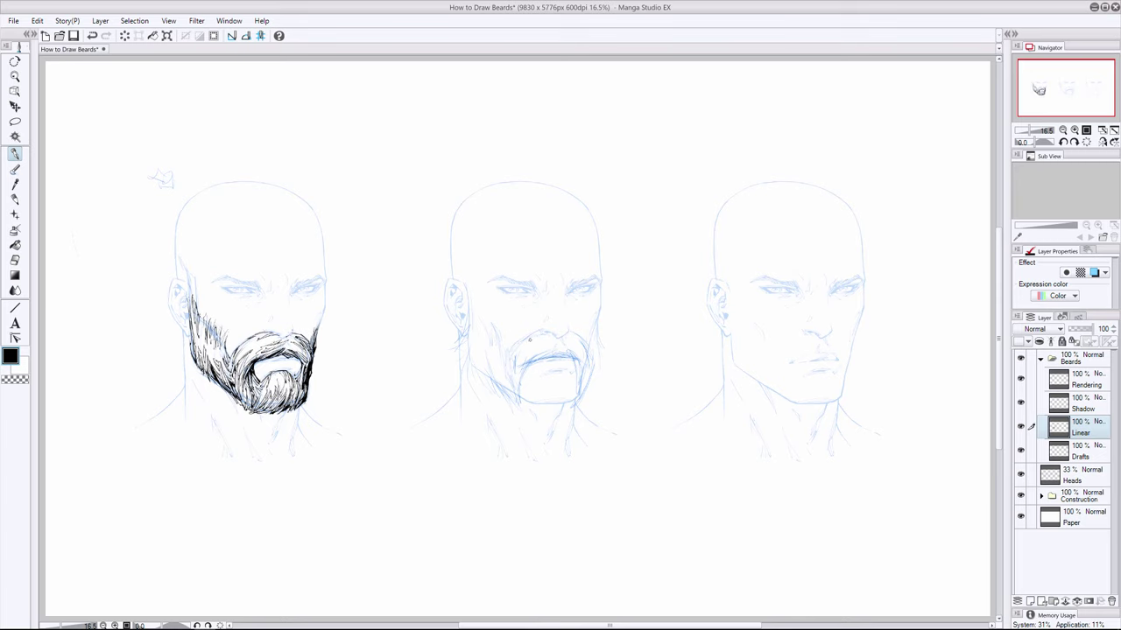
{"action": "mouse_move", "coordinate": [529, 333]}
{"action": "left_mouse_down"}
{"action": "mouse_move", "coordinate": [507, 350]}
{"action": "mouse_move", "coordinate": [506, 372]}
{"action": "left_mouse_up"}
{"action": "key", "text": "ctrl+z"}
{"action": "mouse_move", "coordinate": [528, 352]}
{"action": "left_mouse_down"}
{"action": "mouse_move", "coordinate": [527, 373]}
{"action": "mouse_move", "coordinate": [557, 359]}
{"action": "left_mouse_up"}
{"action": "mouse_move", "coordinate": [589, 350]}
{"action": "left_mouse_down"}
{"action": "mouse_move", "coordinate": [583, 375]}
{"action": "mouse_move", "coordinate": [558, 358]}
{"action": "mouse_move", "coordinate": [583, 376]}
{"action": "mouse_move", "coordinate": [573, 395]}
{"action": "left_mouse_up"}
{"action": "left_click_drag", "start_coordinate": [525, 362], "coordinate": [519, 394]}
{"action": "left_click_drag", "start_coordinate": [520, 372], "coordinate": [517, 397]}
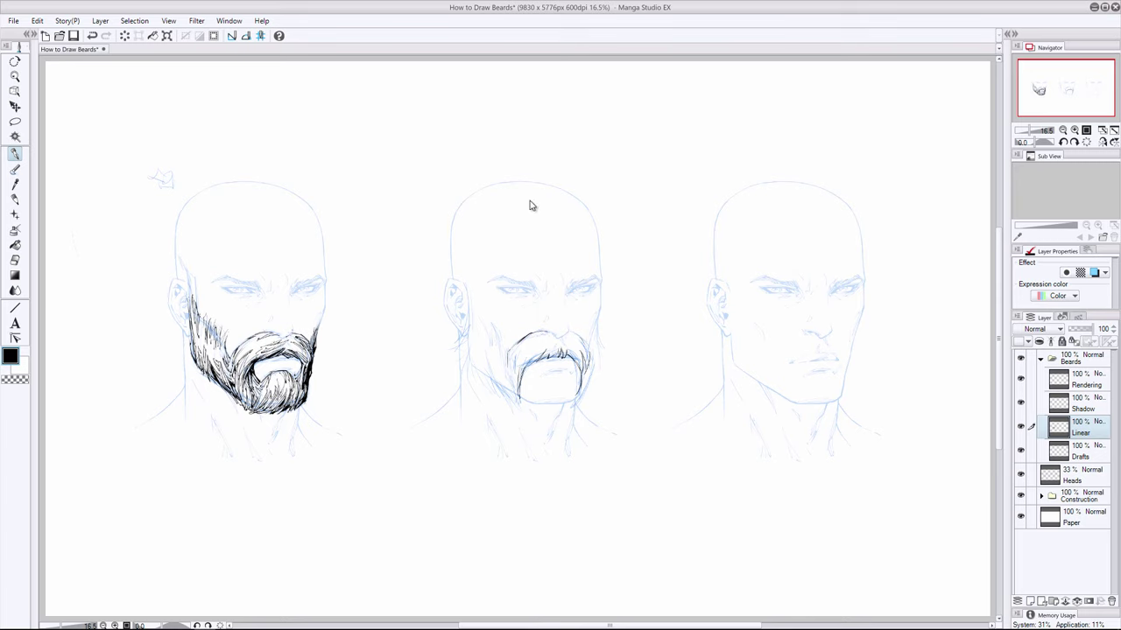
{"action": "key", "text": "ctrl+z"}
- Ink the near sideburn and cheek hair outline from the ear down the jaw to the moustache's tip
{"action": "mouse_move", "coordinate": [468, 285]}
{"action": "left_mouse_down"}
{"action": "mouse_move", "coordinate": [452, 349]}
{"action": "mouse_move", "coordinate": [467, 344]}
{"action": "mouse_move", "coordinate": [460, 363]}
{"action": "mouse_move", "coordinate": [466, 342]}
{"action": "mouse_move", "coordinate": [473, 375]}
{"action": "mouse_move", "coordinate": [467, 350]}
{"action": "mouse_move", "coordinate": [472, 371]}
{"action": "mouse_move", "coordinate": [485, 377]}
{"action": "mouse_move", "coordinate": [486, 367]}
{"action": "mouse_move", "coordinate": [475, 365]}
{"action": "mouse_move", "coordinate": [523, 413]}
{"action": "left_mouse_up"}
{"action": "left_click_drag", "start_coordinate": [500, 372], "coordinate": [522, 413]}
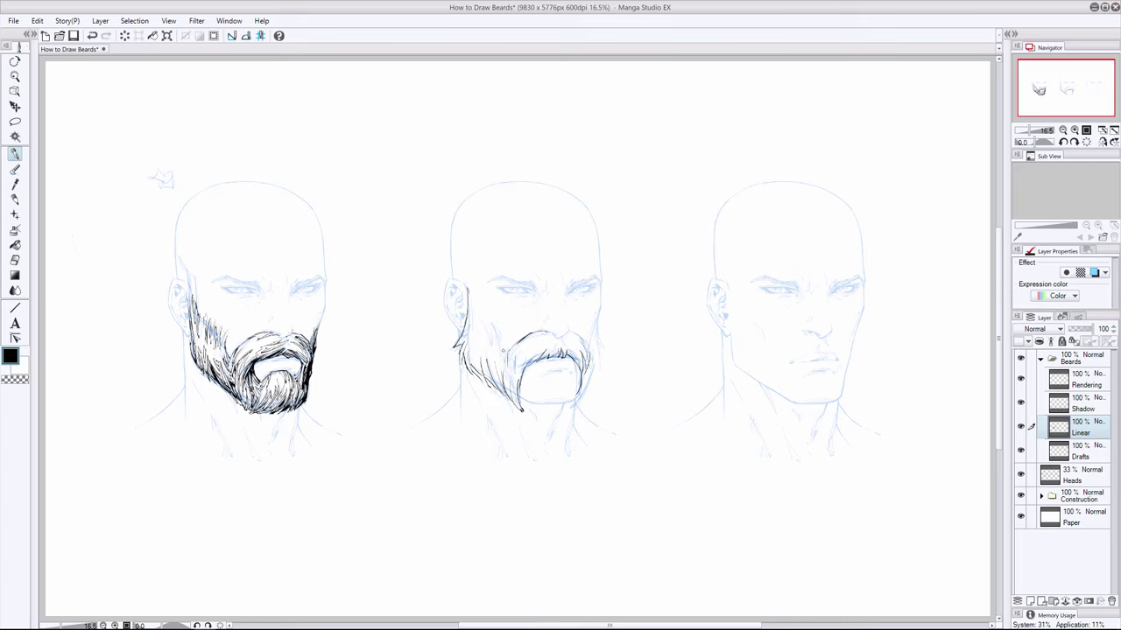
{"action": "left_click_drag", "start_coordinate": [505, 365], "coordinate": [485, 321]}
{"action": "left_click_drag", "start_coordinate": [481, 330], "coordinate": [466, 276]}
- Ink the second head's far sideburn and the hair outline down to the moustache's far tip
{"action": "left_click_drag", "start_coordinate": [597, 326], "coordinate": [599, 308]}
{"action": "left_click_drag", "start_coordinate": [586, 346], "coordinate": [596, 322]}
{"action": "mouse_move", "coordinate": [596, 334]}
{"action": "left_mouse_down"}
{"action": "mouse_move", "coordinate": [600, 313]}
{"action": "mouse_move", "coordinate": [600, 335]}
{"action": "left_mouse_up"}
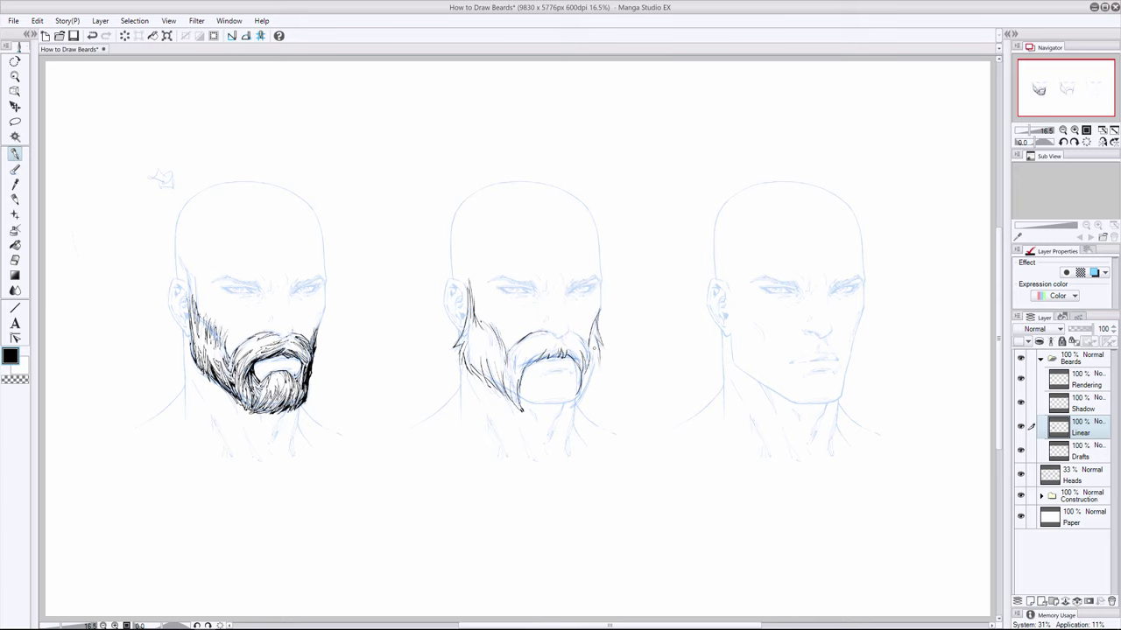
{"action": "left_click_drag", "start_coordinate": [591, 381], "coordinate": [599, 353]}
{"action": "mouse_move", "coordinate": [580, 399]}
{"action": "left_mouse_down"}
{"action": "mouse_move", "coordinate": [590, 362]}
{"action": "mouse_move", "coordinate": [578, 392]}
{"action": "left_mouse_up"}
{"action": "left_click_drag", "start_coordinate": [584, 346], "coordinate": [583, 334]}
- Draw fine hair strokes inside the second head's moustache on the Shadow layer
{"action": "left_click", "coordinate": [1081, 408]}
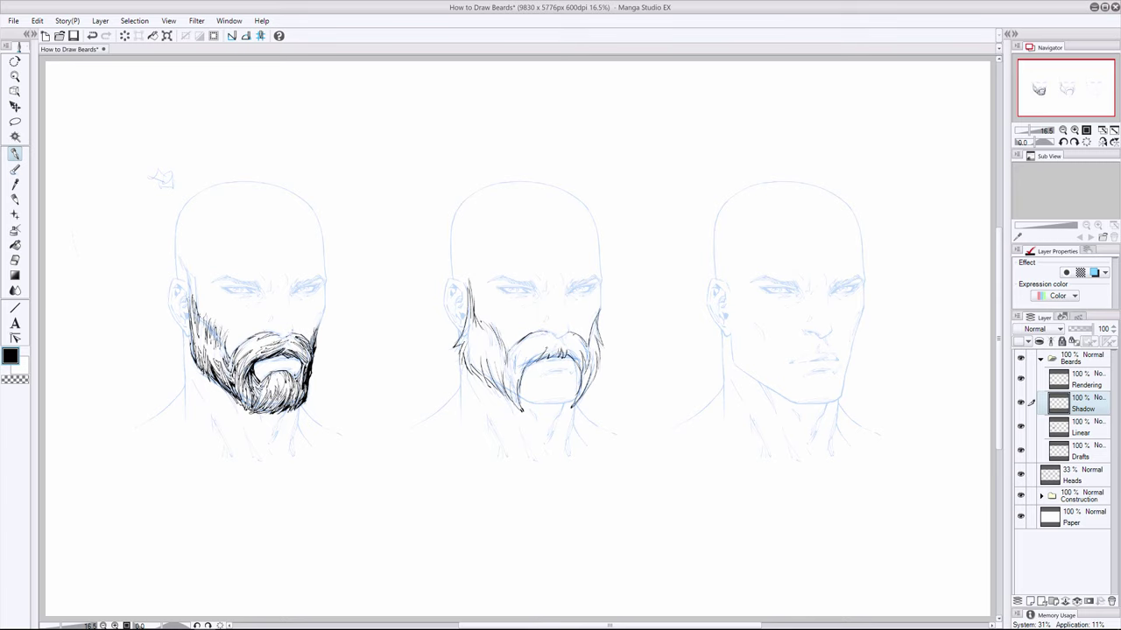
{"action": "mouse_move", "coordinate": [539, 341]}
{"action": "left_mouse_down"}
{"action": "mouse_move", "coordinate": [547, 354]}
{"action": "mouse_move", "coordinate": [516, 373]}
{"action": "mouse_move", "coordinate": [514, 394]}
{"action": "left_mouse_up"}
{"action": "left_click_drag", "start_coordinate": [545, 343], "coordinate": [550, 357]}
{"action": "left_click_drag", "start_coordinate": [587, 342], "coordinate": [578, 356]}
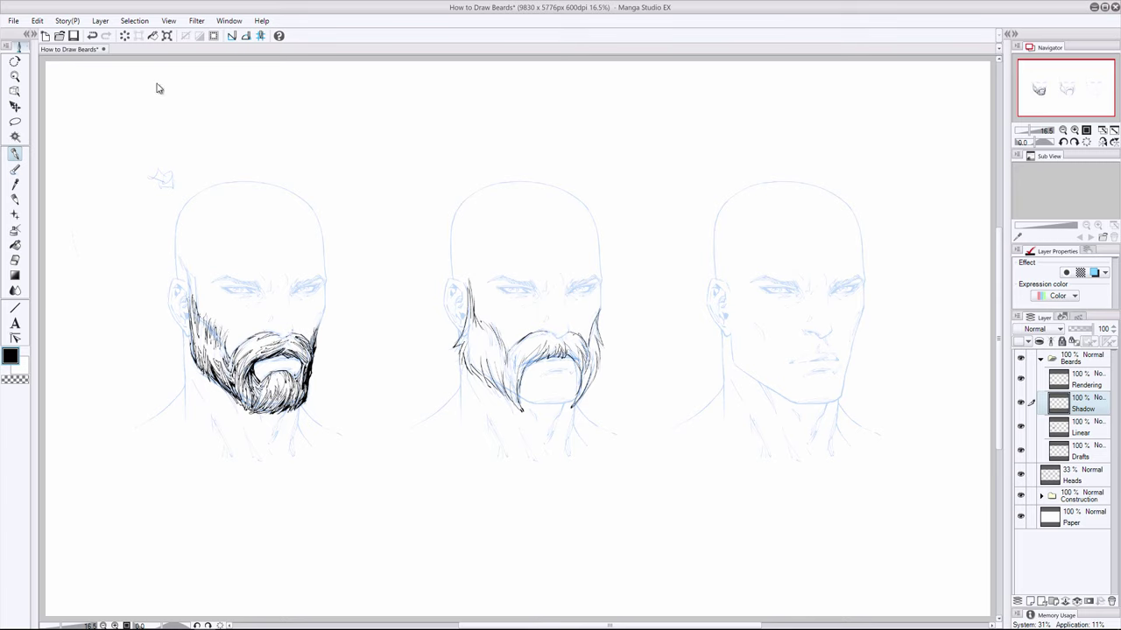
{"action": "key", "text": "ctrl+z"}
{"action": "key", "text": "ctrl+y"}
- Add fine hair strokes to the moustache's far end and the far sideburn, comparing them by undoing and redoing
{"action": "left_click_drag", "start_coordinate": [584, 374], "coordinate": [575, 403]}
{"action": "left_click_drag", "start_coordinate": [602, 328], "coordinate": [593, 340]}
{"action": "key", "text": "ctrl+z"}
{"action": "key", "text": "ctrl+y"}
{"action": "left_click_drag", "start_coordinate": [596, 316], "coordinate": [593, 336]}
{"action": "key", "text": "ctrl+z"}
{"action": "left_click_drag", "start_coordinate": [597, 321], "coordinate": [598, 339]}
{"action": "key", "text": "ctrl+z"}
{"action": "key", "text": "ctrl+y"}
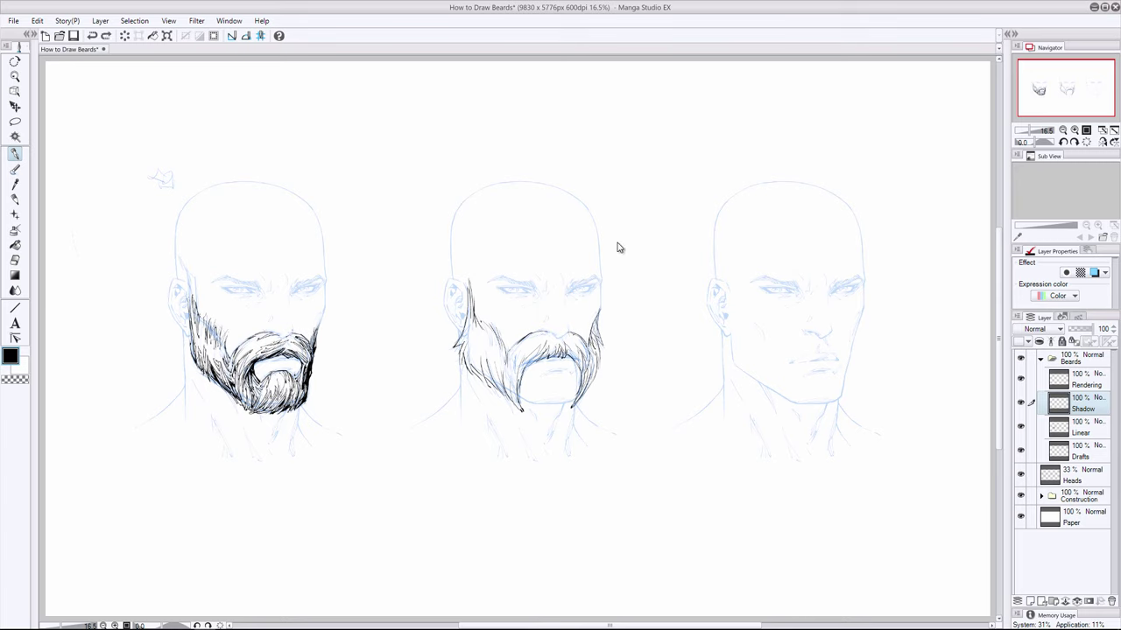
{"action": "key", "text": "ctrl+z"}
{"action": "key", "text": "ctrl+y"}
- Add fine hair strokes through the second head's near cheek and sideburn, down to the tufts below the ear
{"action": "left_click_drag", "start_coordinate": [513, 383], "coordinate": [514, 398]}
{"action": "key", "text": "ctrl+z"}
{"action": "mouse_move", "coordinate": [494, 353]}
{"action": "left_mouse_down"}
{"action": "mouse_move", "coordinate": [511, 392]}
{"action": "mouse_move", "coordinate": [501, 385]}
{"action": "left_mouse_up"}
{"action": "mouse_move", "coordinate": [481, 341]}
{"action": "left_mouse_down"}
{"action": "mouse_move", "coordinate": [486, 376]}
{"action": "mouse_move", "coordinate": [483, 361]}
{"action": "left_mouse_up"}
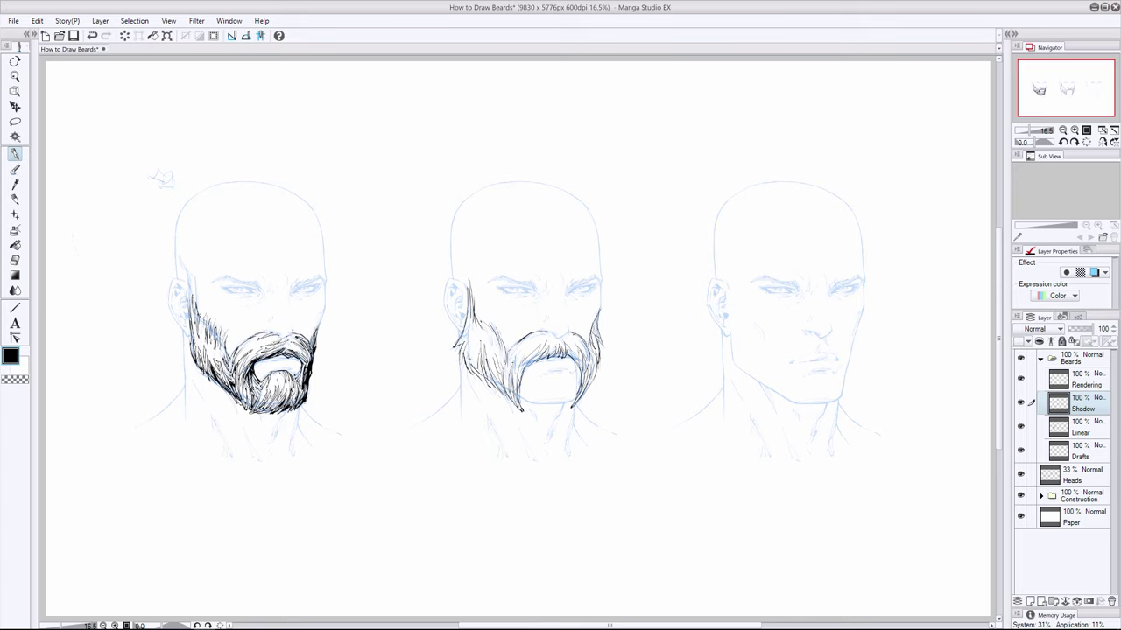
{"action": "left_click_drag", "start_coordinate": [473, 347], "coordinate": [470, 355]}
{"action": "left_click_drag", "start_coordinate": [470, 301], "coordinate": [466, 330]}
{"action": "left_click_drag", "start_coordinate": [469, 308], "coordinate": [462, 340]}
{"action": "key", "text": "ctrl+z"}
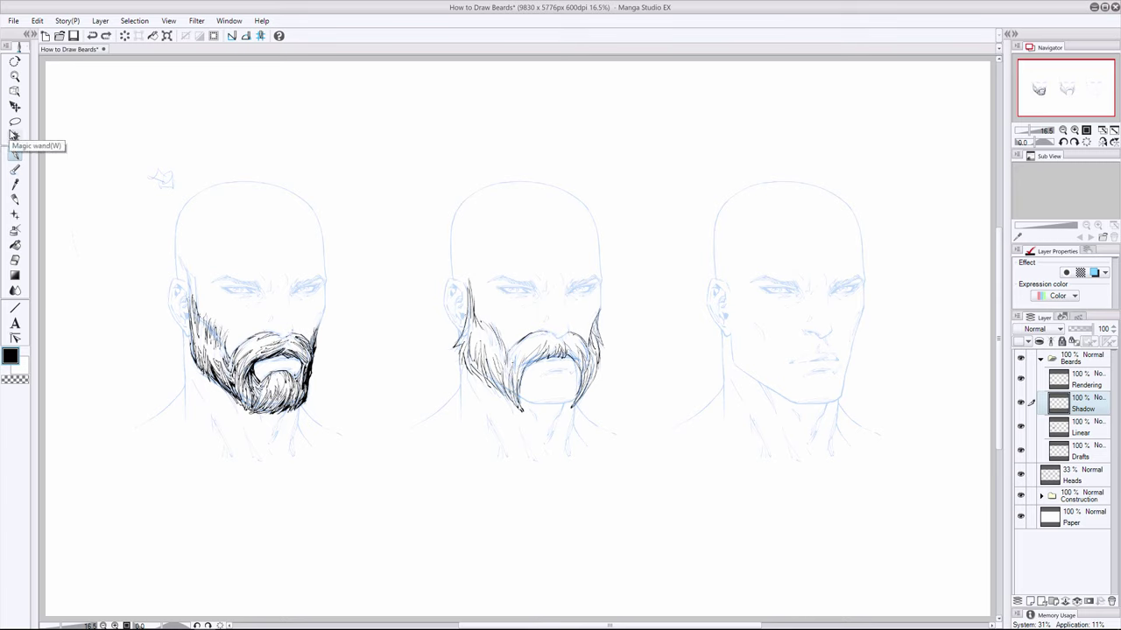
{"action": "left_click_drag", "start_coordinate": [465, 335], "coordinate": [464, 345]}
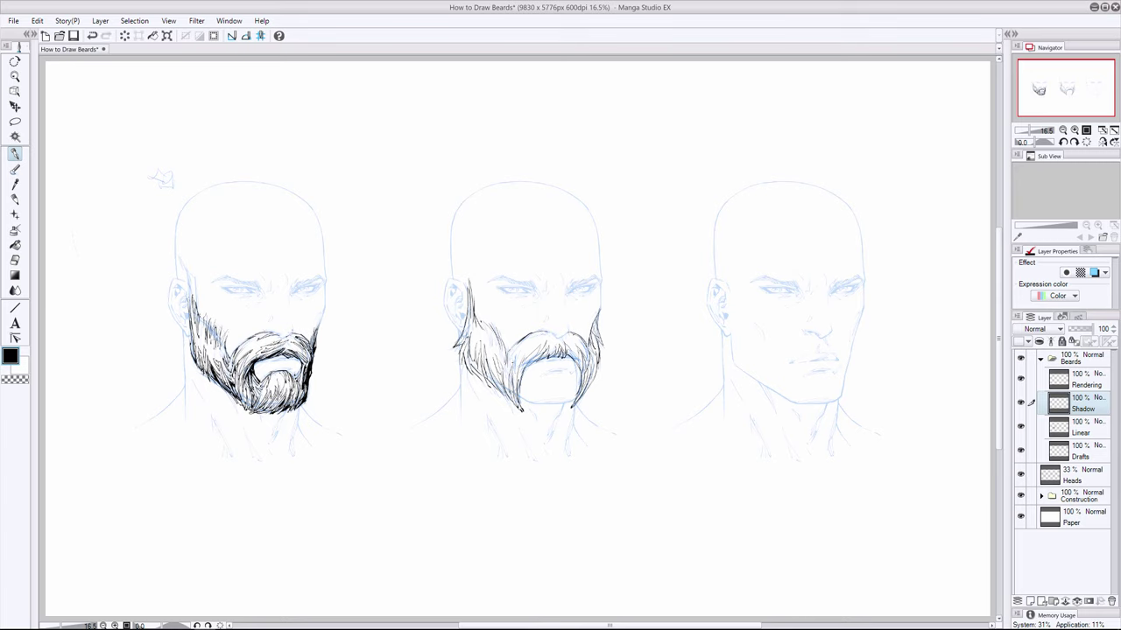
{"action": "left_click_drag", "start_coordinate": [465, 341], "coordinate": [459, 356]}
{"action": "left_click_drag", "start_coordinate": [500, 332], "coordinate": [489, 353]}
- Hide the Drafts layer and ink solid black shadows beneath the moustache's centre and down its near side
{"action": "left_click_drag", "start_coordinate": [564, 347], "coordinate": [578, 367]}
{"action": "left_click", "coordinate": [1021, 428]}
{"action": "left_click", "coordinate": [1021, 426]}
{"action": "left_click", "coordinate": [1020, 450]}
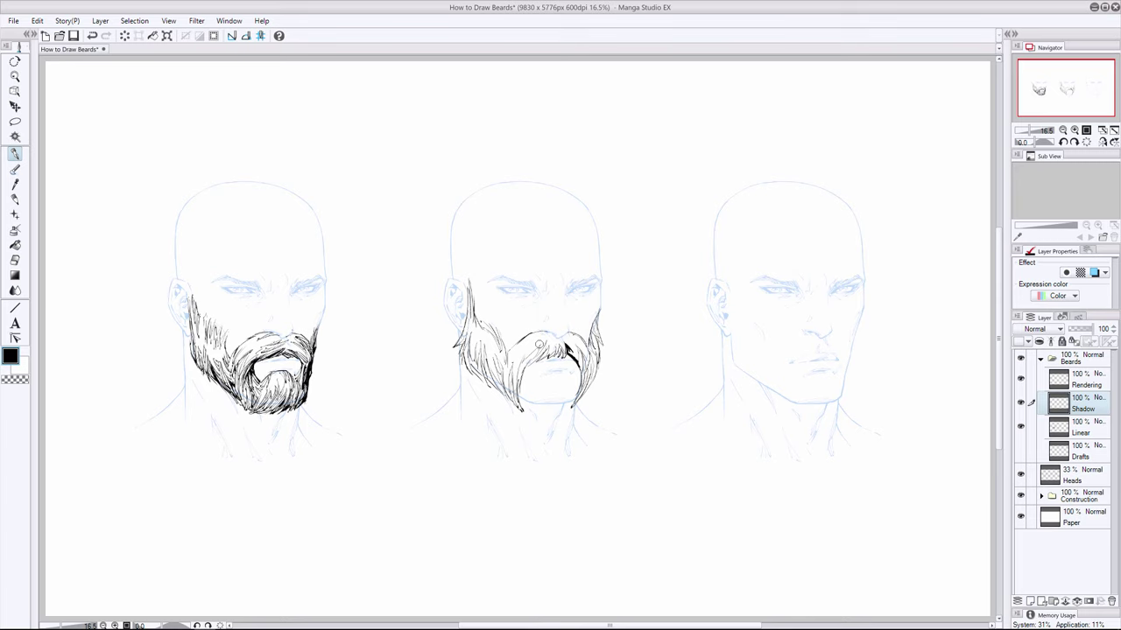
{"action": "mouse_move", "coordinate": [529, 361]}
{"action": "left_mouse_down"}
{"action": "mouse_move", "coordinate": [540, 345]}
{"action": "mouse_move", "coordinate": [523, 362]}
{"action": "left_mouse_up"}
{"action": "left_click_drag", "start_coordinate": [517, 390], "coordinate": [520, 407]}
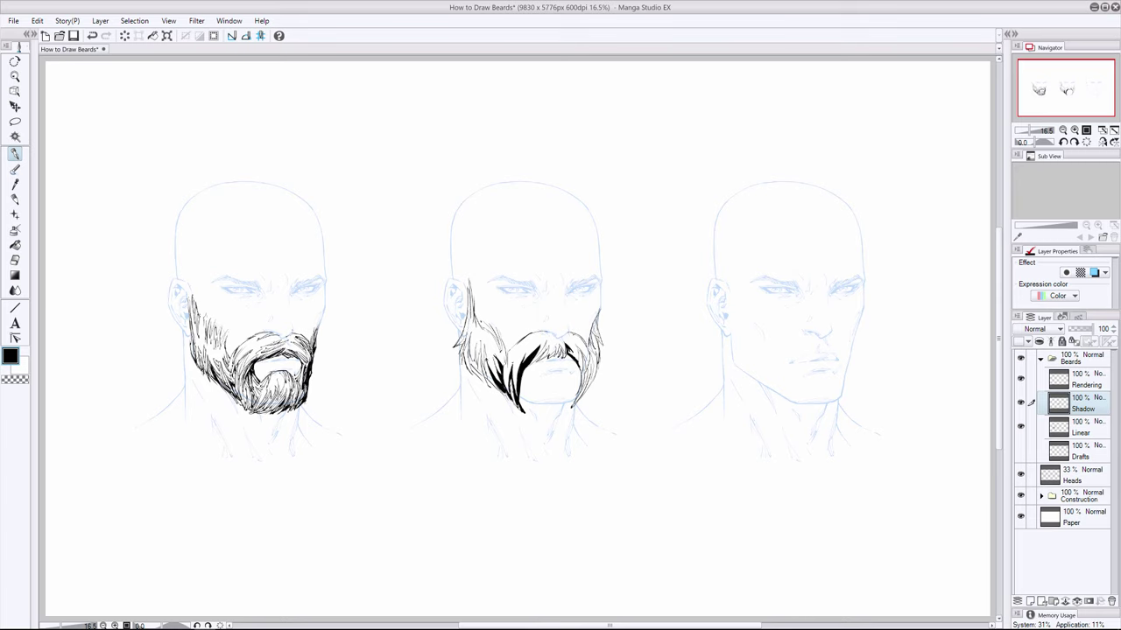
- Fill the second head's near cheek and jaw hair with solid black tapered shadow strokes
{"action": "left_click_drag", "start_coordinate": [481, 346], "coordinate": [484, 357]}
{"action": "mouse_move", "coordinate": [493, 388]}
{"action": "left_mouse_down"}
{"action": "mouse_move", "coordinate": [485, 364]}
{"action": "mouse_move", "coordinate": [492, 381]}
{"action": "left_mouse_up"}
{"action": "left_click_drag", "start_coordinate": [479, 362], "coordinate": [475, 344]}
{"action": "left_click_drag", "start_coordinate": [478, 334], "coordinate": [474, 362]}
{"action": "left_click_drag", "start_coordinate": [482, 356], "coordinate": [482, 386]}
{"action": "left_click_drag", "start_coordinate": [488, 358], "coordinate": [482, 367]}
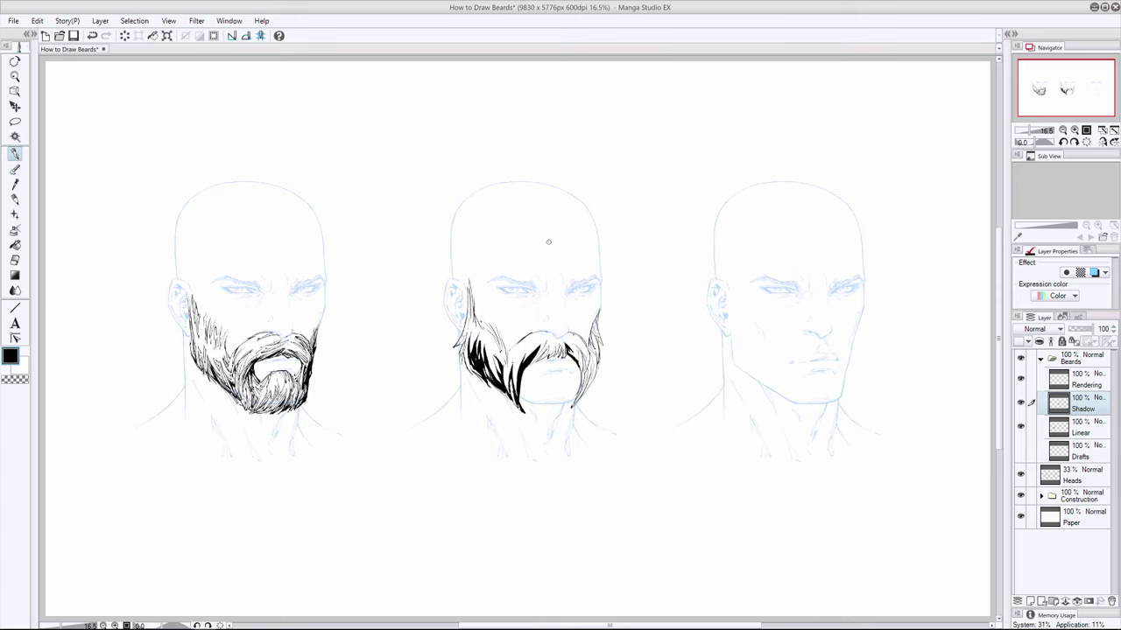
- Trim the near cheek shadow with the eraser and extend black strokes to the tufts below the ear and upper cheek edge
{"action": "key", "text": "e"}
{"action": "left_click_drag", "start_coordinate": [471, 351], "coordinate": [474, 359]}
{"action": "key", "text": "p"}
{"action": "left_click_drag", "start_coordinate": [467, 326], "coordinate": [459, 346]}
{"action": "left_click_drag", "start_coordinate": [496, 356], "coordinate": [489, 367]}
{"action": "left_click_drag", "start_coordinate": [505, 341], "coordinate": [502, 358]}
{"action": "left_click_drag", "start_coordinate": [497, 330], "coordinate": [491, 342]}
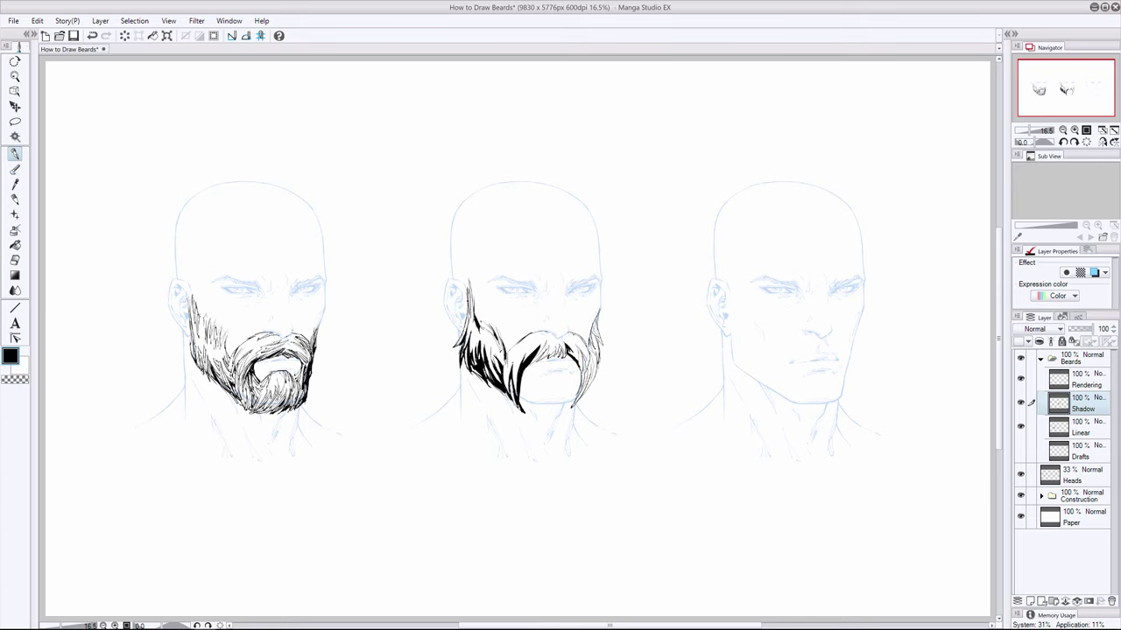
{"action": "key", "text": "ctrl+z"}
{"action": "key", "text": "ctrl+y"}
- Ink black shadow strokes through the far side of the moustache and the far sideburn
{"action": "left_click_drag", "start_coordinate": [589, 351], "coordinate": [585, 371]}
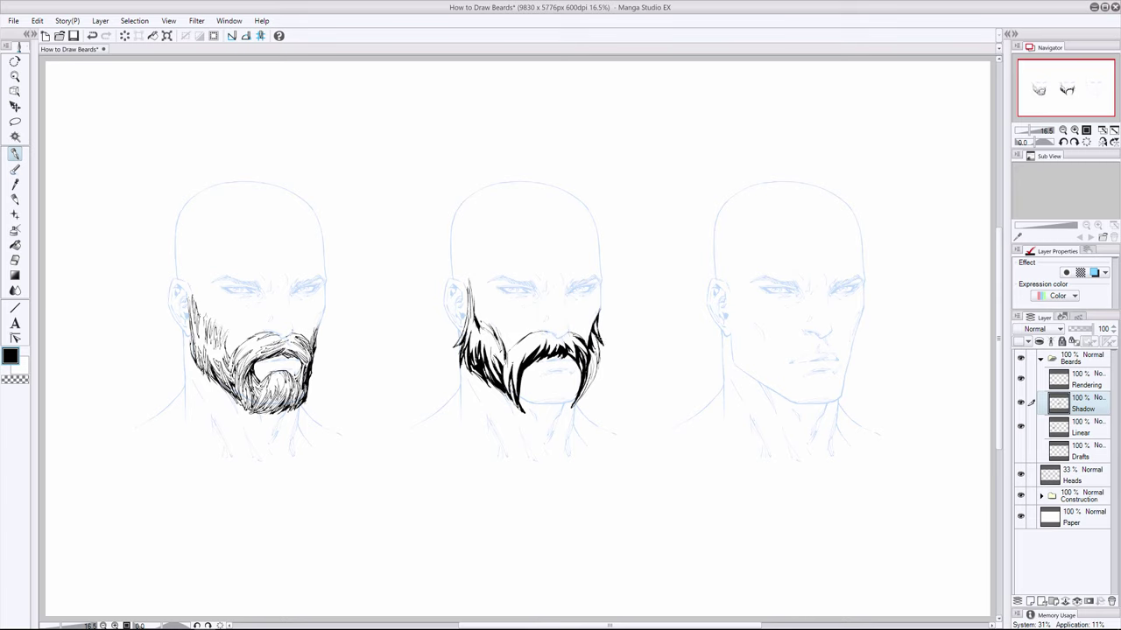
{"action": "left_click_drag", "start_coordinate": [598, 337], "coordinate": [595, 367]}
{"action": "left_click_drag", "start_coordinate": [593, 365], "coordinate": [576, 399]}
{"action": "left_click_drag", "start_coordinate": [599, 352], "coordinate": [594, 373]}
- Add shadow strokes to the top of the near sideburn and the lower cheek hair, comparing the last one by undo and redo
{"action": "key", "text": "e"}
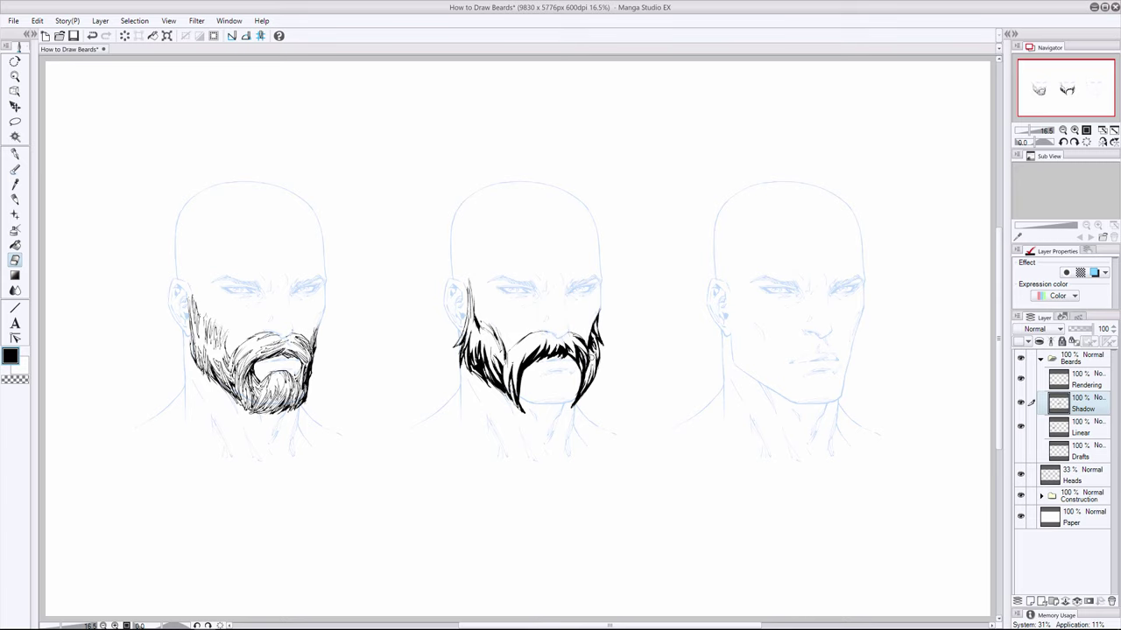
{"action": "key", "text": "p"}
{"action": "left_click_drag", "start_coordinate": [470, 286], "coordinate": [476, 300]}
{"action": "left_click_drag", "start_coordinate": [506, 365], "coordinate": [508, 382]}
{"action": "key", "text": "ctrl+z"}
{"action": "key", "text": "i"}
{"action": "key", "text": "ctrl+y"}
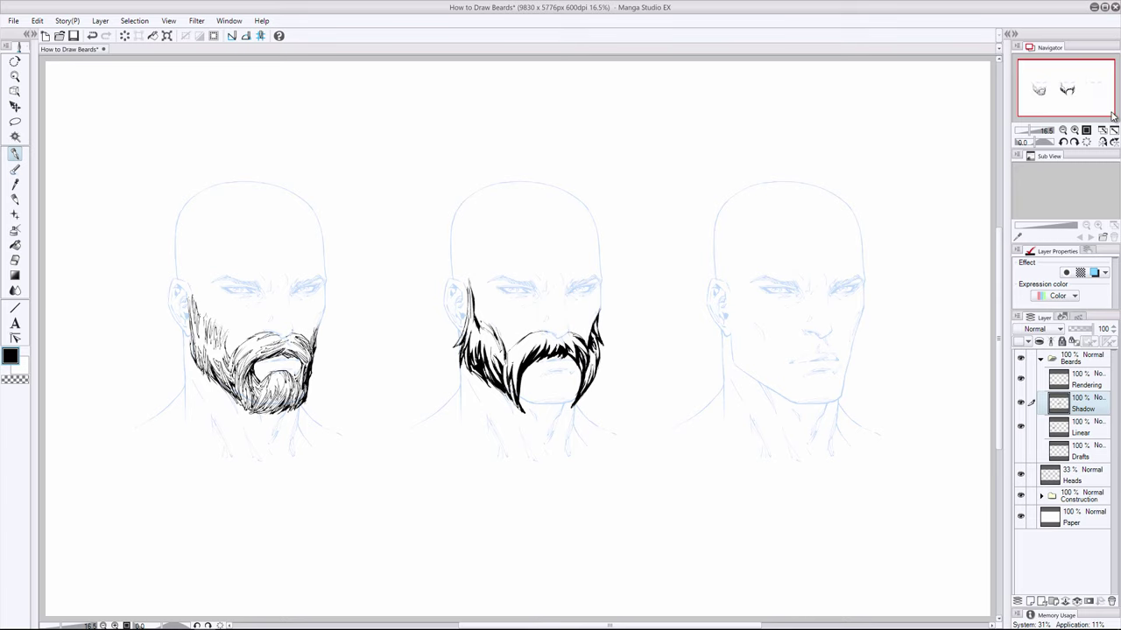
- Erase a highlight in the moustache's far side and deepen the shadows on both moustache ends, undoing the extra cheek stroke
{"action": "key", "text": "e"}
{"action": "mouse_move", "coordinate": [589, 362]}
{"action": "left_mouse_down"}
{"action": "mouse_move", "coordinate": [576, 345]}
{"action": "mouse_move", "coordinate": [584, 357]}
{"action": "left_mouse_up"}
{"action": "key", "text": "p"}
{"action": "key", "text": "b"}
{"action": "key", "text": "p"}
{"action": "key", "text": "b"}
{"action": "key", "text": "p"}
{"action": "left_click_drag", "start_coordinate": [520, 358], "coordinate": [515, 386]}
{"action": "left_click_drag", "start_coordinate": [595, 364], "coordinate": [589, 383]}
{"action": "left_click_drag", "start_coordinate": [493, 330], "coordinate": [487, 341]}
{"action": "key", "text": "ctrl+z"}
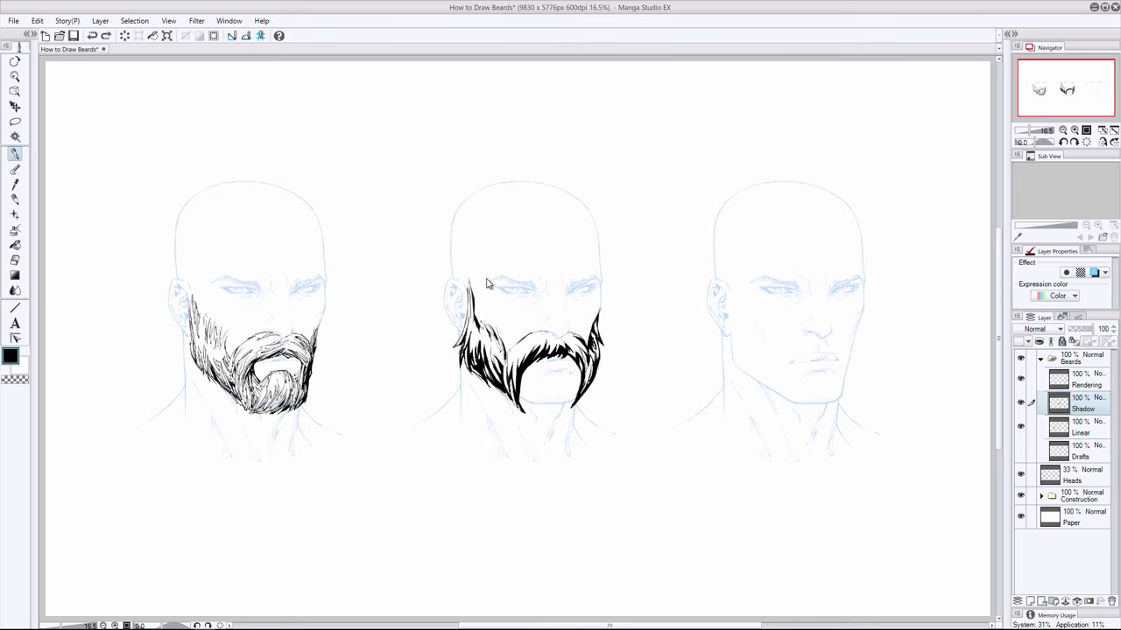
- Erase excess hair at the near cheek's upper edge, switching to the Linear layer and back to Shadow
{"action": "key", "text": "e"}
{"action": "left_click_drag", "start_coordinate": [483, 321], "coordinate": [495, 324]}
{"action": "left_click", "coordinate": [1086, 433]}
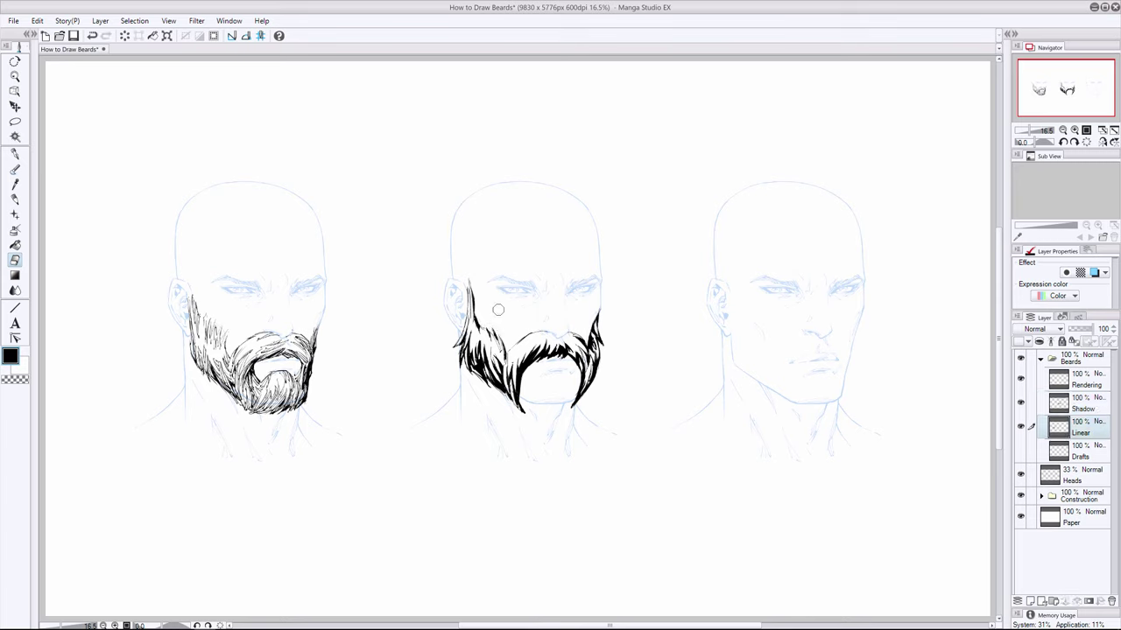
{"action": "left_click", "coordinate": [1078, 408]}
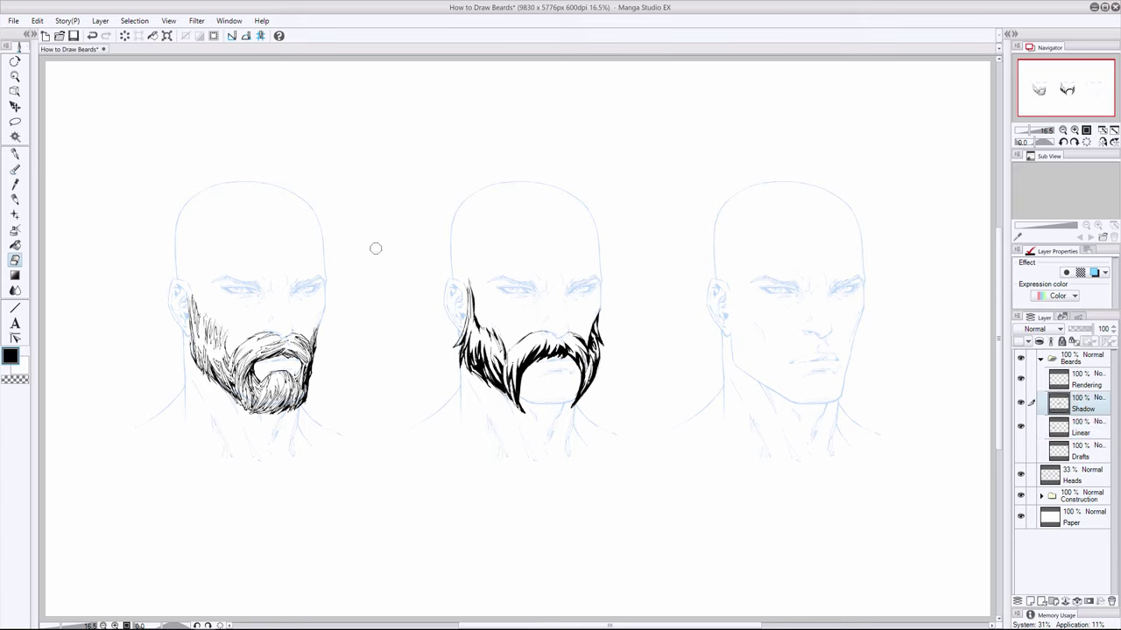
- Compare the last shadow edit on the second head by undo and redo, switching to the Linear layer and back to Shadow
{"action": "key", "text": "p"}
{"action": "key", "text": "ctrl+z"}
{"action": "key", "text": "ctrl+y"}
{"action": "key", "text": "ctrl+z"}
{"action": "key", "text": "ctrl+y"}
{"action": "key", "text": "e"}
{"action": "left_click", "coordinate": [1078, 420]}
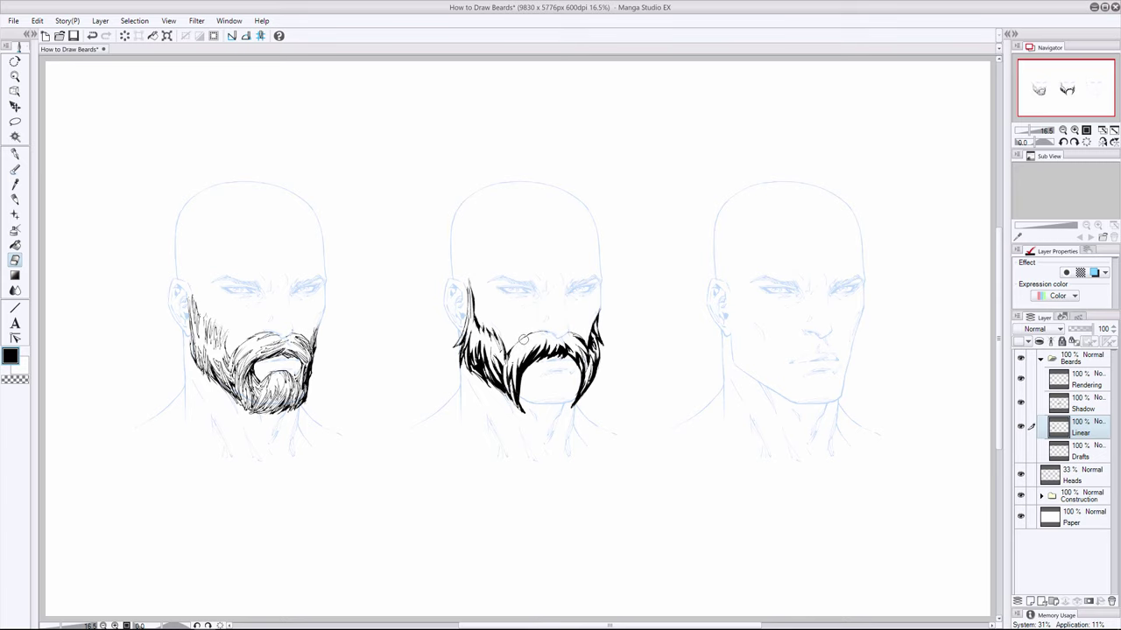
{"action": "key", "text": "p"}
{"action": "left_click", "coordinate": [1081, 405]}
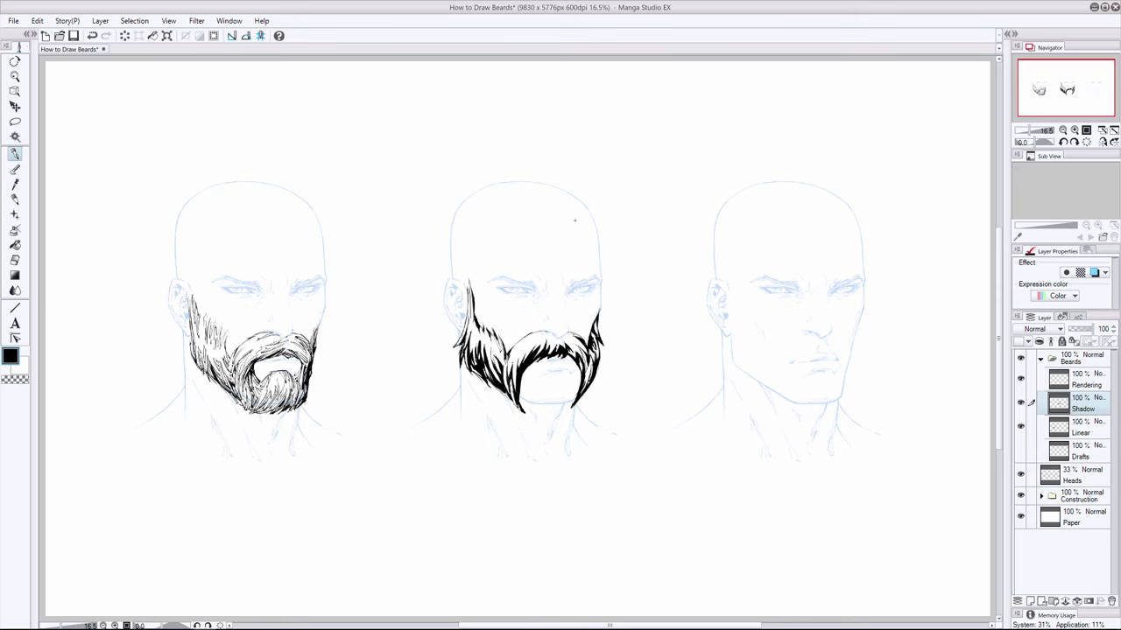
- On the Rendering layer, draw fine hair strokes down the moustache's far end, undoing the last stroke beside the sideburn
{"action": "left_click", "coordinate": [1086, 382]}
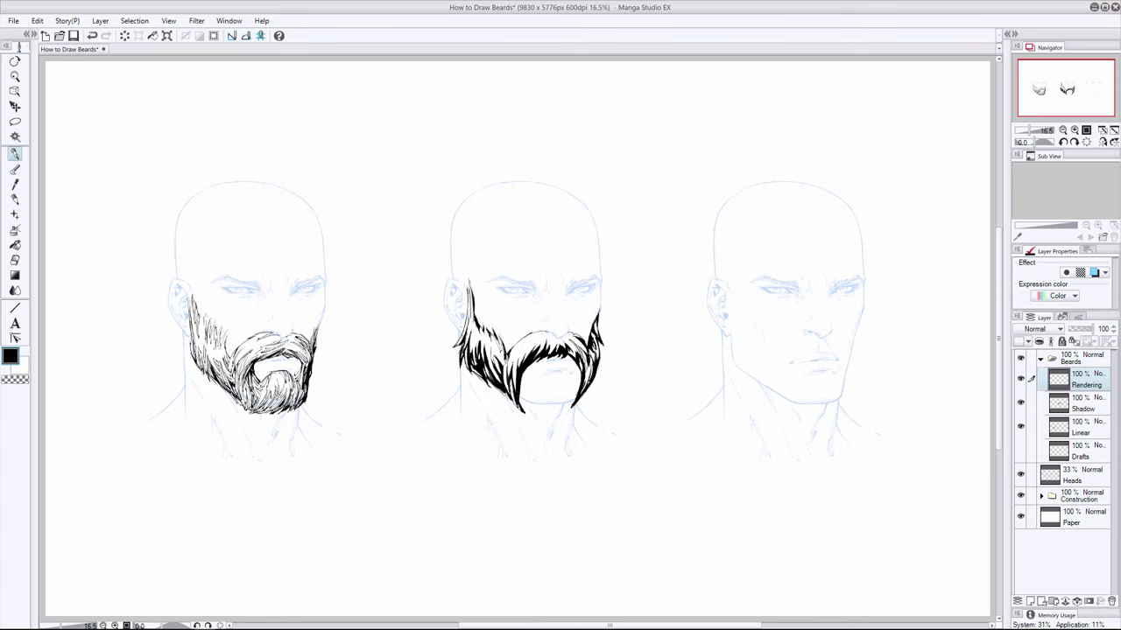
{"action": "left_click_drag", "start_coordinate": [588, 355], "coordinate": [582, 391]}
{"action": "key", "text": "ctrl+z"}
{"action": "key", "text": "ctrl+y"}
{"action": "left_click_drag", "start_coordinate": [588, 369], "coordinate": [583, 385]}
{"action": "left_click_drag", "start_coordinate": [594, 348], "coordinate": [591, 364]}
{"action": "key", "text": "ctrl+z"}
- Erase a small patch of rendering on the moustache's far end and return to the pen
{"action": "key", "text": "e"}
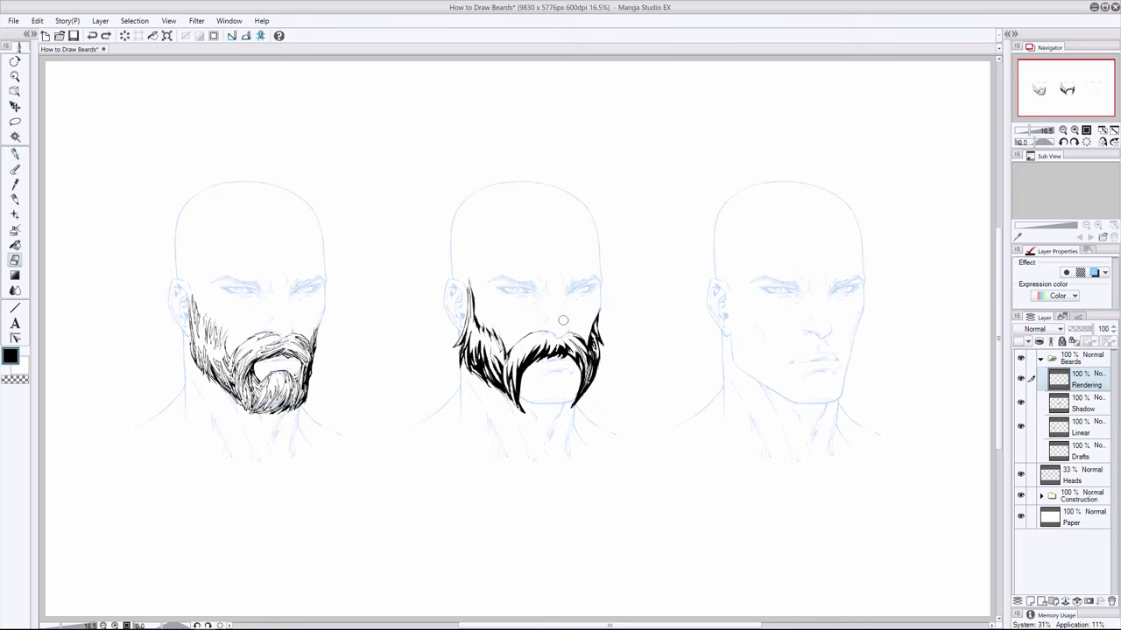
{"action": "left_click_drag", "start_coordinate": [586, 374], "coordinate": [587, 372]}
{"action": "left_click", "coordinate": [15, 153]}
{"action": "key", "text": "e"}
{"action": "key", "text": "p"}
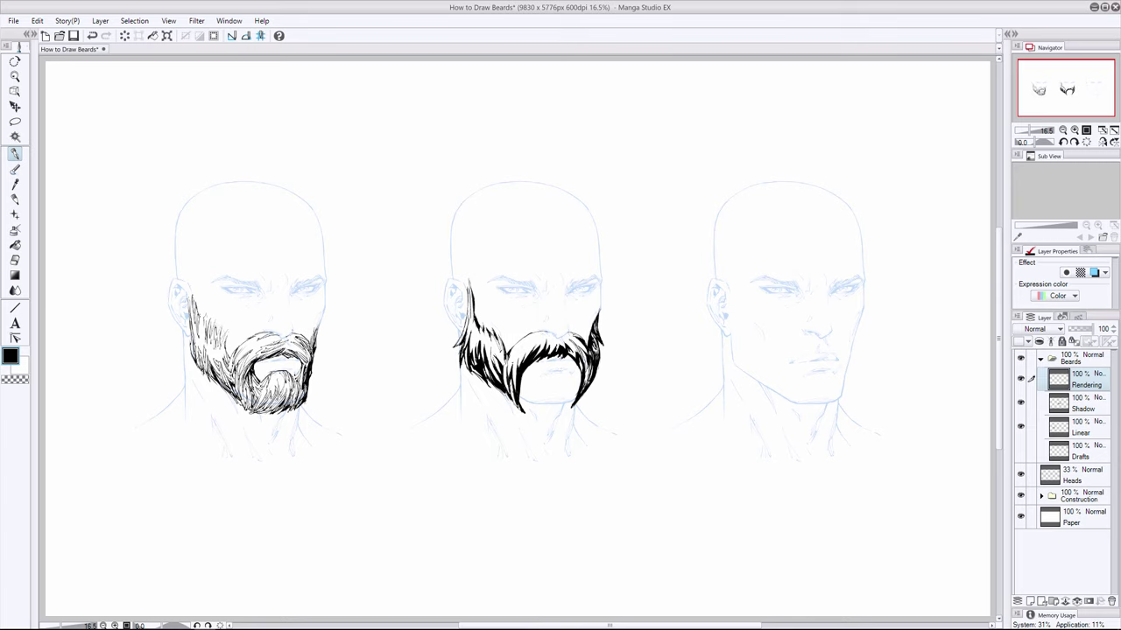
- Add fine rendering strokes to the moustache's far side and centre, comparing one of them by undo and redo
{"action": "left_click_drag", "start_coordinate": [582, 358], "coordinate": [578, 372]}
{"action": "left_click_drag", "start_coordinate": [554, 339], "coordinate": [550, 353]}
{"action": "key", "text": "ctrl+z"}
{"action": "key", "text": "ctrl+y"}
{"action": "left_click_drag", "start_coordinate": [587, 353], "coordinate": [586, 369]}
- Render hair strokes from the middle of the moustache down its near side, undoing the first long stroke
{"action": "left_click_drag", "start_coordinate": [552, 338], "coordinate": [514, 353]}
{"action": "key", "text": "ctrl+z"}
{"action": "left_click_drag", "start_coordinate": [539, 342], "coordinate": [526, 356]}
{"action": "left_click_drag", "start_coordinate": [526, 346], "coordinate": [517, 369]}
{"action": "left_click_drag", "start_coordinate": [520, 352], "coordinate": [513, 387]}
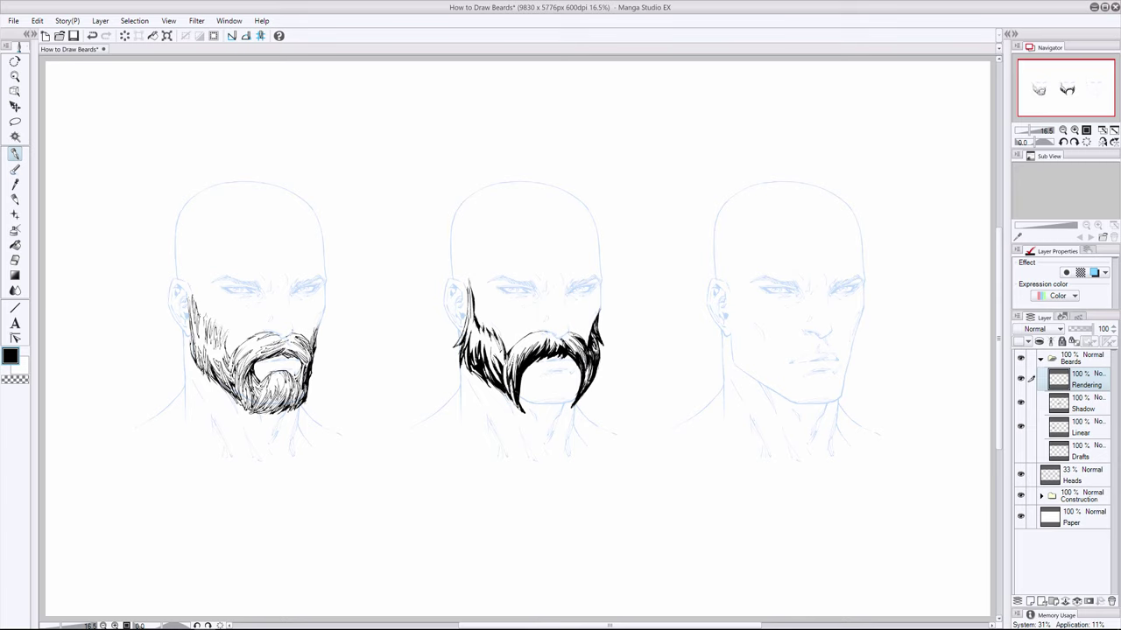
{"action": "left_click_drag", "start_coordinate": [515, 355], "coordinate": [511, 401]}
- Add fine strokes along the moustache's upper edge and at the adjoining near cheek, comparing the upper one by undo and redo
{"action": "left_click_drag", "start_coordinate": [546, 333], "coordinate": [526, 341]}
{"action": "key", "text": "ctrl+z"}
{"action": "key", "text": "ctrl+y"}
{"action": "left_click_drag", "start_coordinate": [503, 339], "coordinate": [499, 354]}
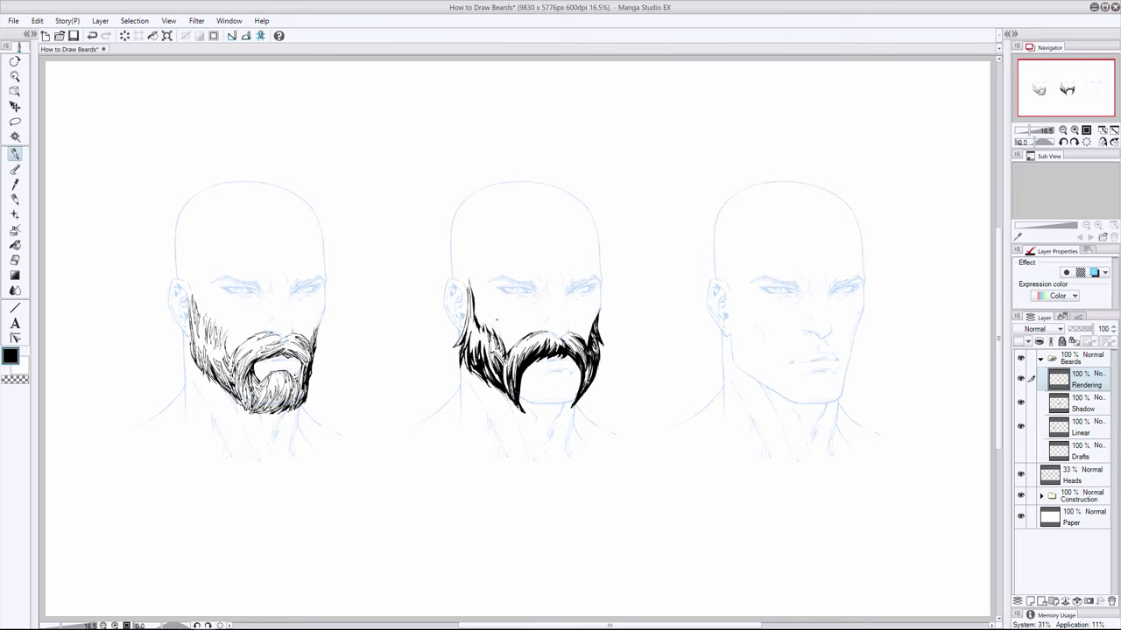
- Render the near cheek hair and sideburn, using the secondary colour for one stroke and black for the fine hairs
{"action": "key", "text": "x"}
{"action": "mouse_move", "coordinate": [483, 318]}
{"action": "left_mouse_down"}
{"action": "mouse_move", "coordinate": [483, 343]}
{"action": "mouse_move", "coordinate": [495, 338]}
{"action": "left_mouse_up"}
{"action": "key", "text": "x"}
{"action": "left_click_drag", "start_coordinate": [480, 338], "coordinate": [482, 358]}
{"action": "left_click_drag", "start_coordinate": [486, 333], "coordinate": [488, 350]}
{"action": "left_click_drag", "start_coordinate": [465, 325], "coordinate": [470, 339]}
{"action": "left_click_drag", "start_coordinate": [473, 351], "coordinate": [477, 365]}
{"action": "left_click_drag", "start_coordinate": [470, 293], "coordinate": [472, 322]}
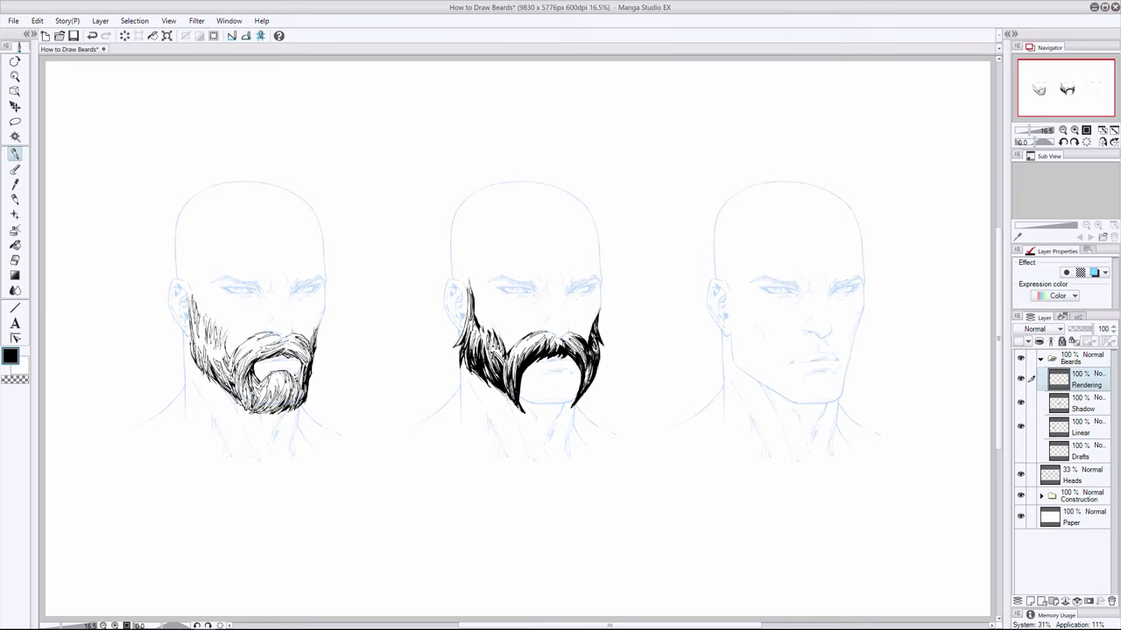
- Compare the last sideburn stroke by undo and redo, and erase excess rendering at the near cheek
{"action": "key", "text": "ctrl+z"}
{"action": "key", "text": "ctrl+y"}
{"action": "key", "text": "e"}
{"action": "left_click_drag", "start_coordinate": [472, 323], "coordinate": [479, 320]}
{"action": "key", "text": "p"}
{"action": "key", "text": "b"}
{"action": "key", "text": "p"}
- Add a rendering stroke at the moustache's centre, alternating drawing colours and comparing the change by undo and redo
{"action": "left_click_drag", "start_coordinate": [548, 335], "coordinate": [557, 347]}
{"action": "key", "text": "x"}
{"action": "key", "text": "x"}
{"action": "key", "text": "b"}
{"action": "key", "text": "p"}
{"action": "key", "text": "x"}
{"action": "key", "text": "ctrl+z"}
{"action": "key", "text": "ctrl+y"}
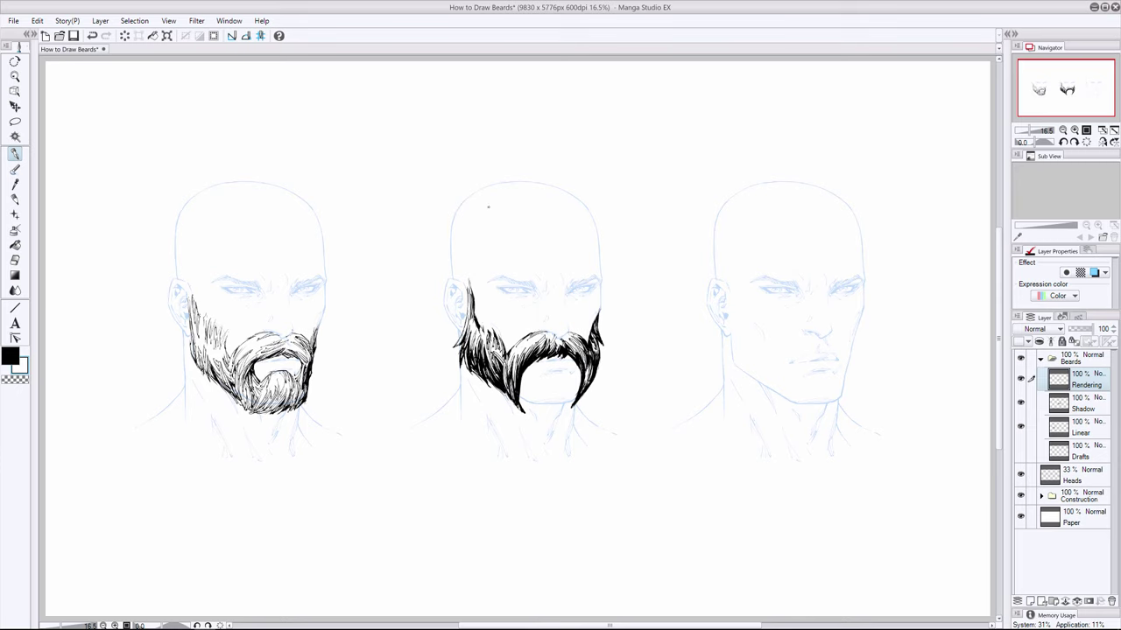
- Draw short black hairs along the second head's chin and jawline between the moustache ends
{"action": "key", "text": "x"}
{"action": "mouse_move", "coordinate": [528, 390]}
{"action": "left_mouse_down"}
{"action": "mouse_move", "coordinate": [525, 402]}
{"action": "mouse_move", "coordinate": [572, 400]}
{"action": "left_mouse_up"}
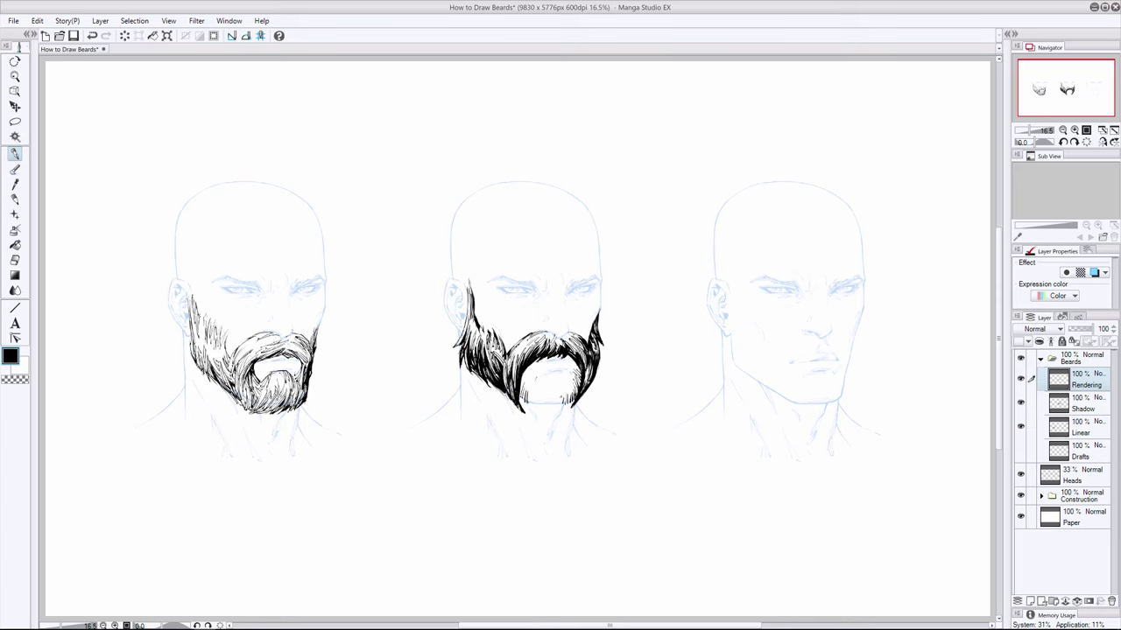
{"action": "left_click_drag", "start_coordinate": [560, 396], "coordinate": [539, 406]}
{"action": "mouse_move", "coordinate": [539, 394]}
{"action": "left_mouse_down"}
{"action": "mouse_move", "coordinate": [533, 408]}
{"action": "mouse_move", "coordinate": [527, 400]}
{"action": "left_mouse_up"}
{"action": "left_click_drag", "start_coordinate": [522, 386], "coordinate": [517, 399]}
{"action": "left_click_drag", "start_coordinate": [536, 394], "coordinate": [537, 408]}
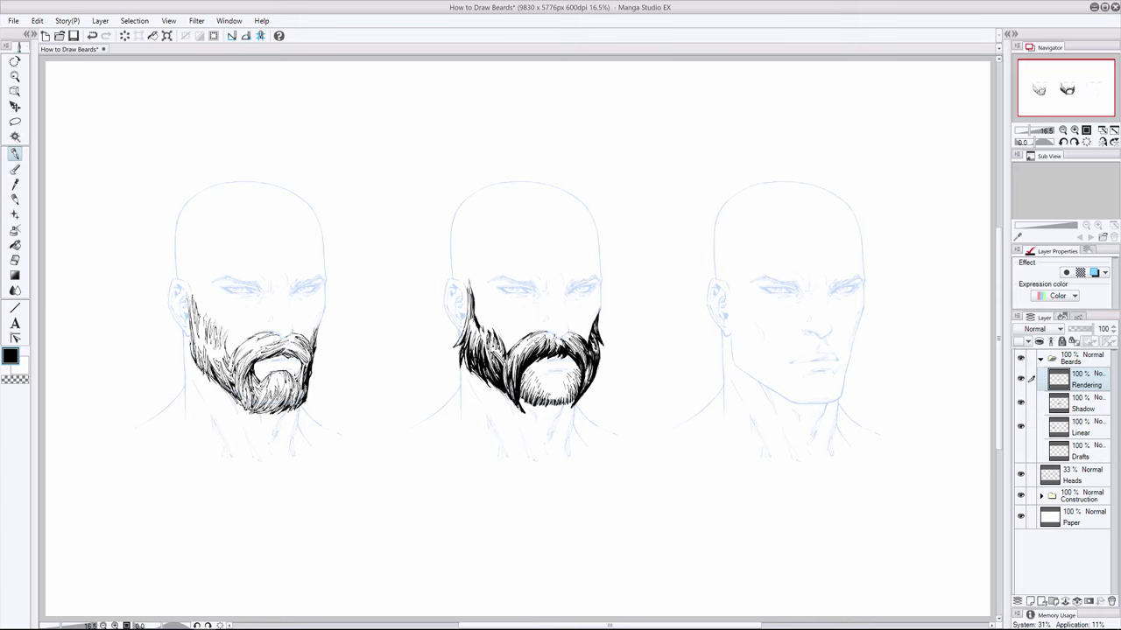
- Fill the second head's chin with short hair strokes up to the moustache's inner edges, comparing one by undo and redo
{"action": "left_click_drag", "start_coordinate": [553, 392], "coordinate": [551, 403]}
{"action": "left_click_drag", "start_coordinate": [528, 383], "coordinate": [534, 395]}
{"action": "left_click_drag", "start_coordinate": [519, 395], "coordinate": [525, 402]}
{"action": "left_click_drag", "start_coordinate": [525, 370], "coordinate": [534, 380]}
{"action": "key", "text": "ctrl+z"}
{"action": "key", "text": "ctrl+y"}
{"action": "left_click_drag", "start_coordinate": [568, 384], "coordinate": [564, 395]}
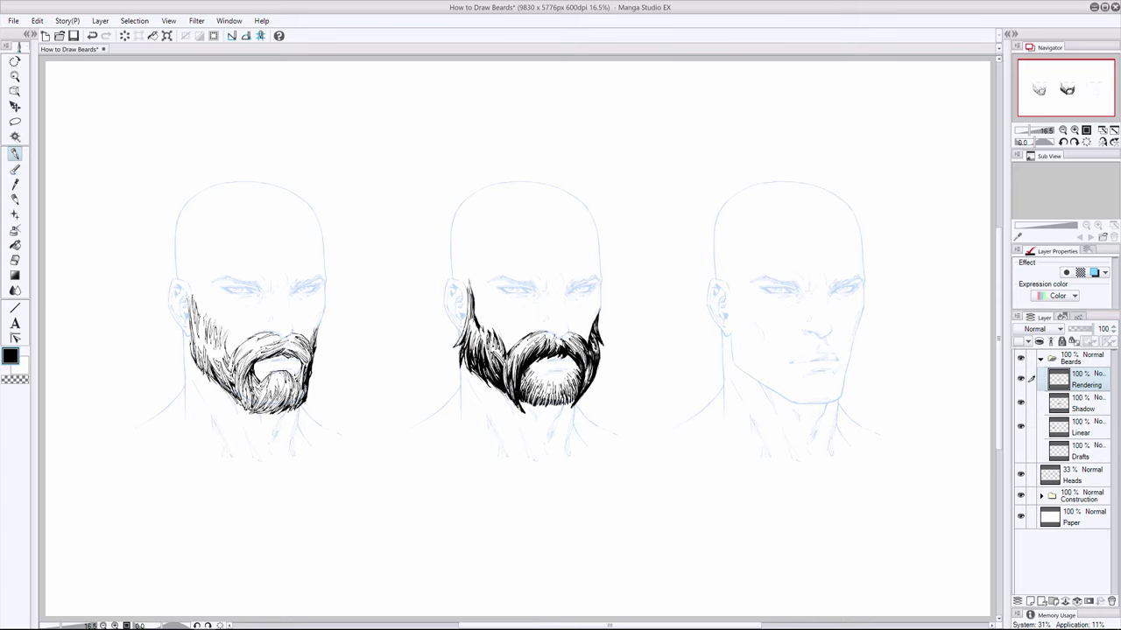
- Add hairs below the second head's lower lip, comparing them by undo and redo, and a stroke on the first head's chin
{"action": "left_click_drag", "start_coordinate": [548, 380], "coordinate": [551, 393]}
{"action": "key", "text": "ctrl+z"}
{"action": "key", "text": "ctrl+y"}
{"action": "key", "text": "ctrl+z"}
{"action": "key", "text": "ctrl+y"}
{"action": "left_click_drag", "start_coordinate": [297, 386], "coordinate": [291, 403]}
- Switch through Shadow to the Linear layer and erase much of the first head's near cheek hair
{"action": "key", "text": "e"}
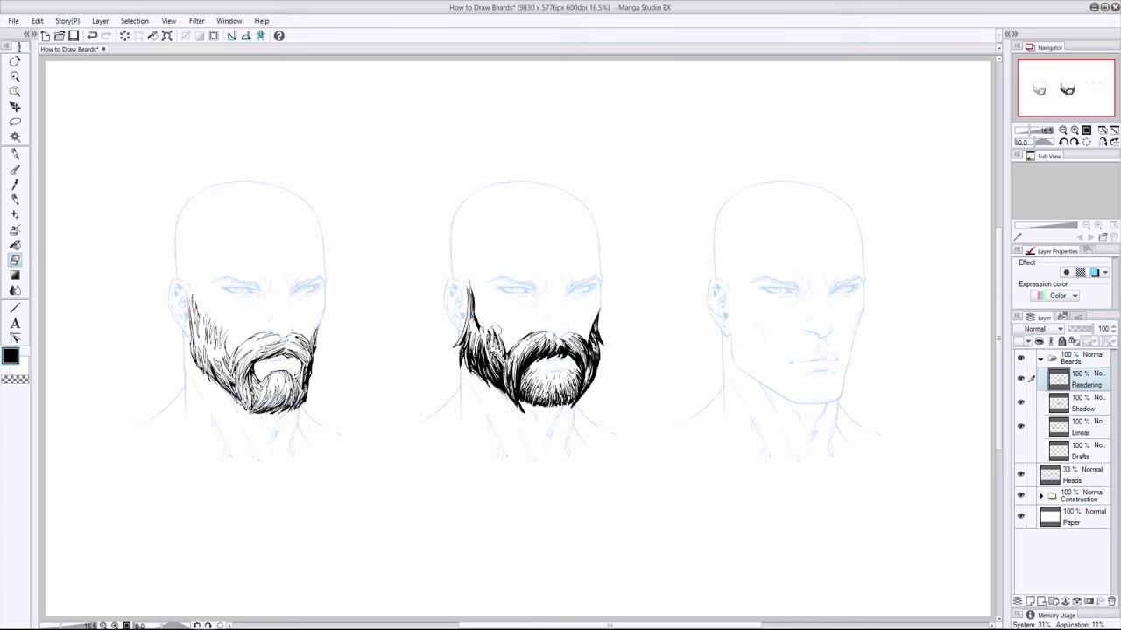
{"action": "left_click", "coordinate": [1076, 408]}
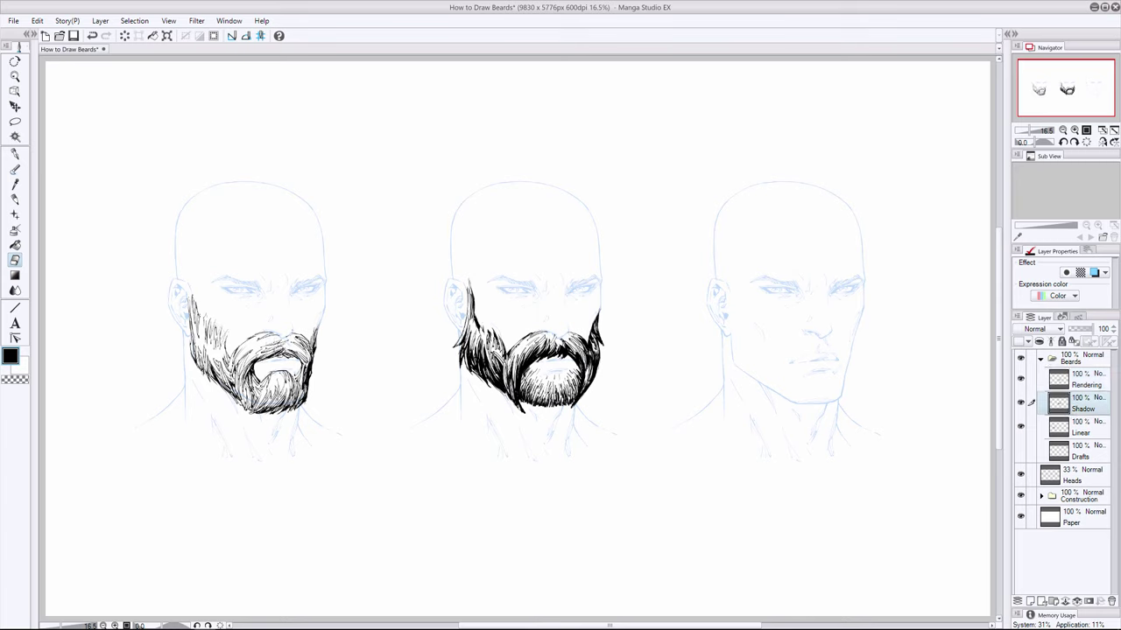
{"action": "left_click", "coordinate": [1082, 429]}
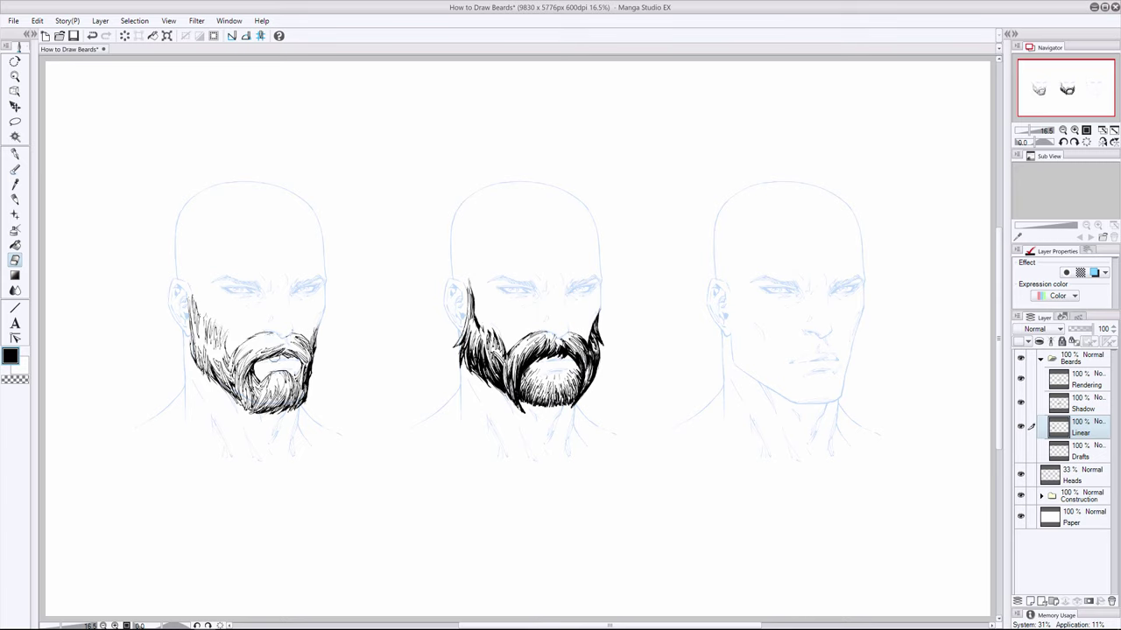
{"action": "key", "text": "p"}
{"action": "left_click_drag", "start_coordinate": [214, 316], "coordinate": [210, 327]}
{"action": "key", "text": "e"}
{"action": "left_click_drag", "start_coordinate": [207, 327], "coordinate": [207, 326]}
{"action": "key", "text": "p"}
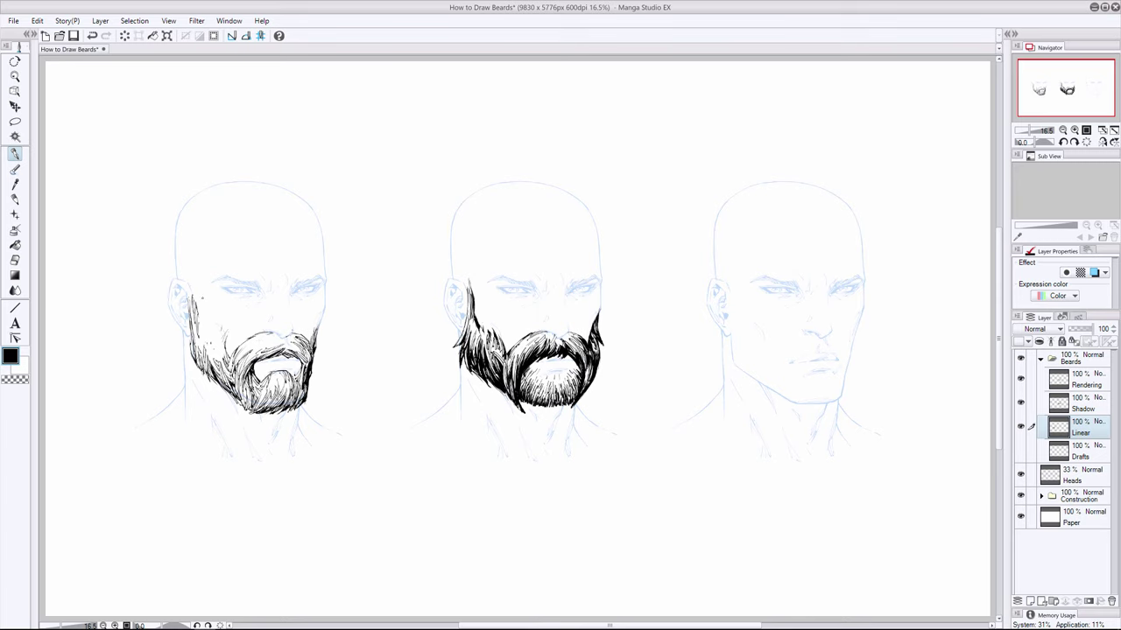
- Redraw sparser hairs along the first head's near cheek and sideburn, trimming the excess with the eraser
{"action": "left_click_drag", "start_coordinate": [199, 311], "coordinate": [202, 336]}
{"action": "key", "text": "e"}
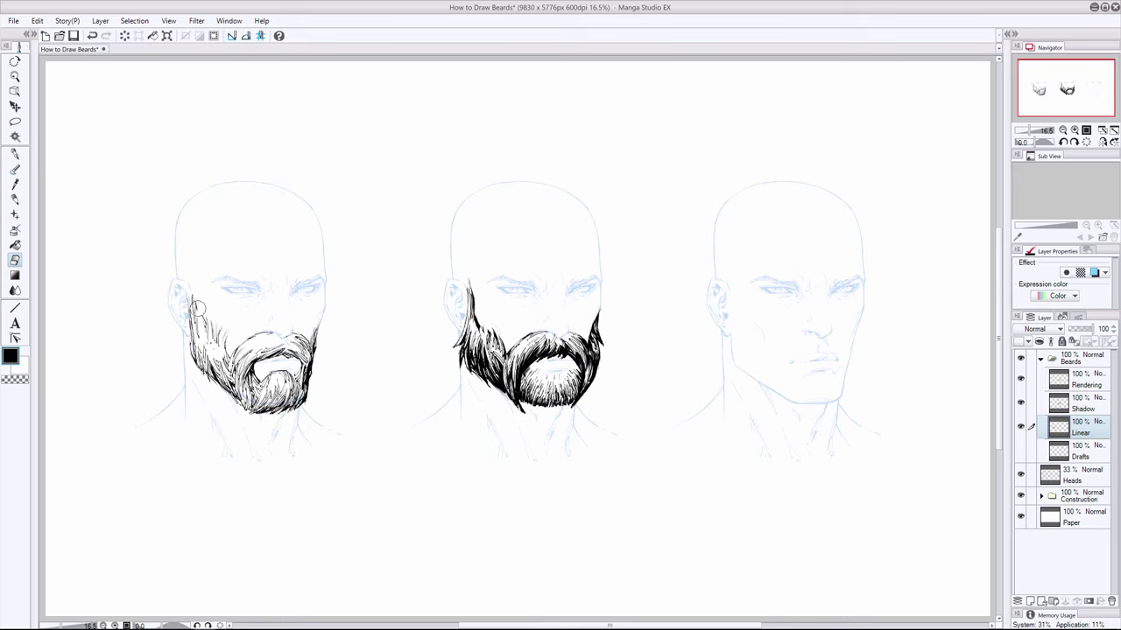
{"action": "key", "text": "p"}
{"action": "left_click_drag", "start_coordinate": [198, 310], "coordinate": [206, 329]}
{"action": "key", "text": "e"}
{"action": "left_click_drag", "start_coordinate": [197, 312], "coordinate": [213, 329]}
{"action": "key", "text": "p"}
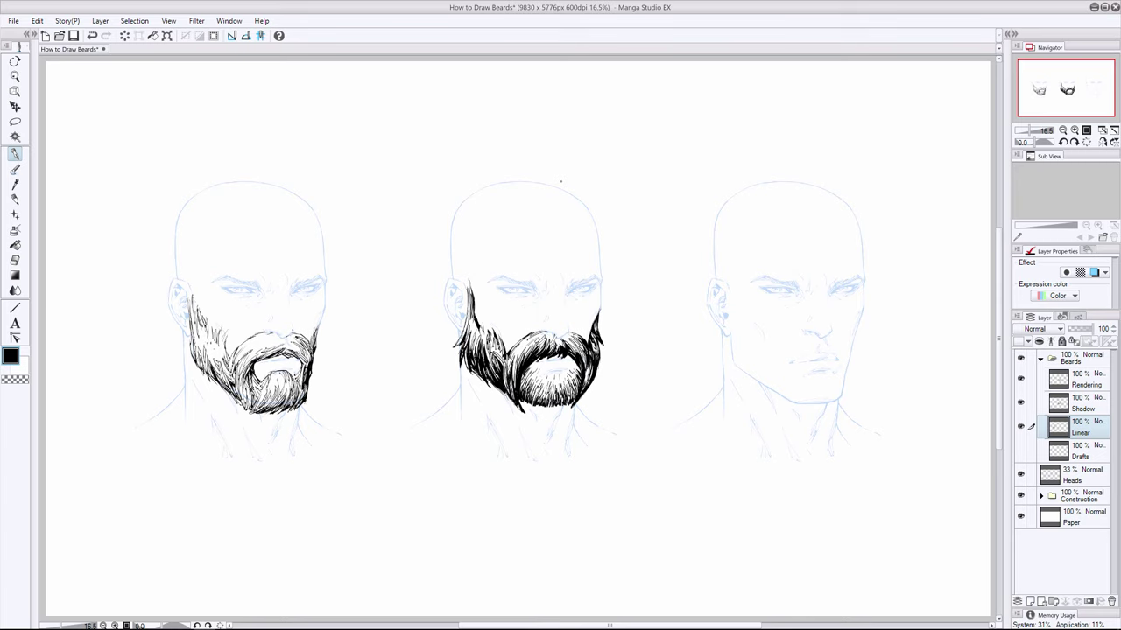
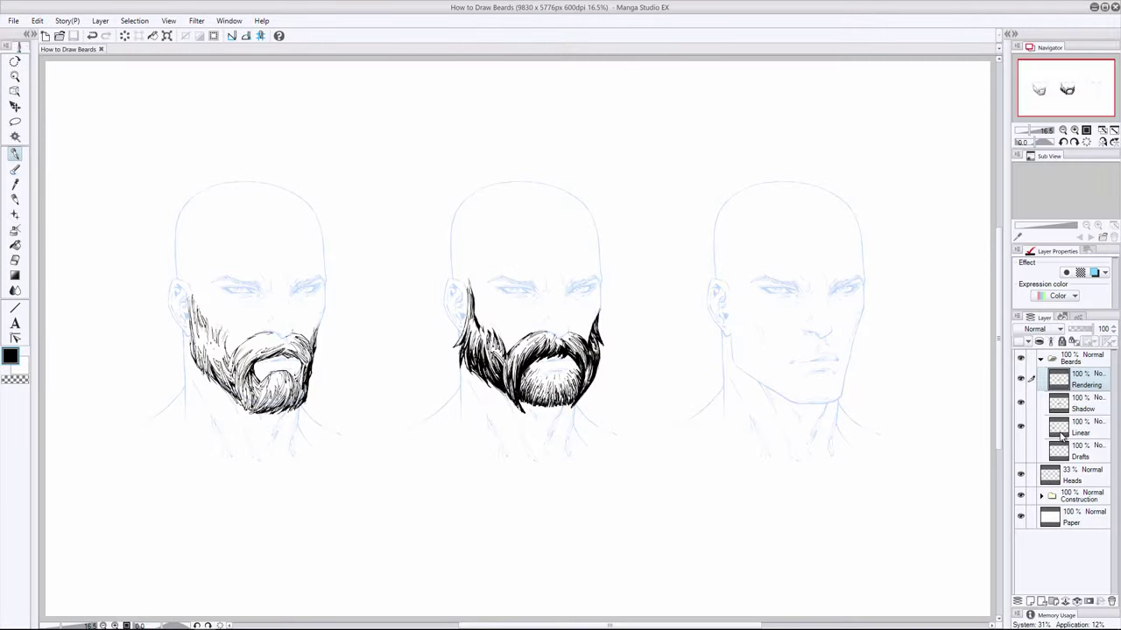
- Show and select the Drafts layer, choose the sketching tool and turn off the layer's blue colour effect
{"action": "left_click", "coordinate": [1085, 433]}
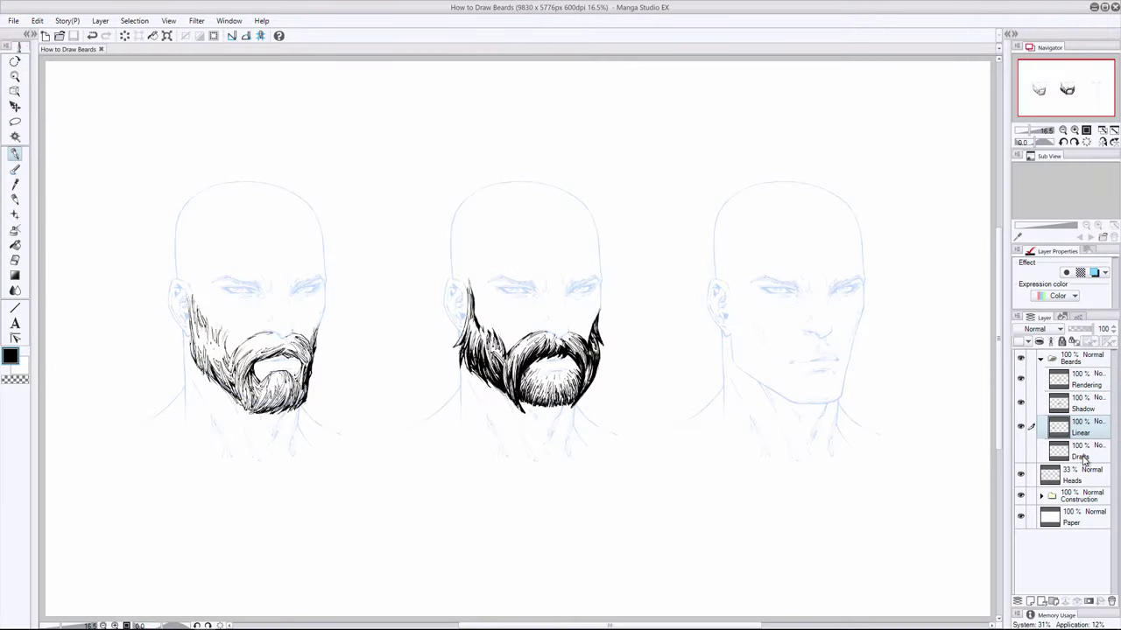
{"action": "left_click_drag", "start_coordinate": [156, 180], "coordinate": [172, 177]}
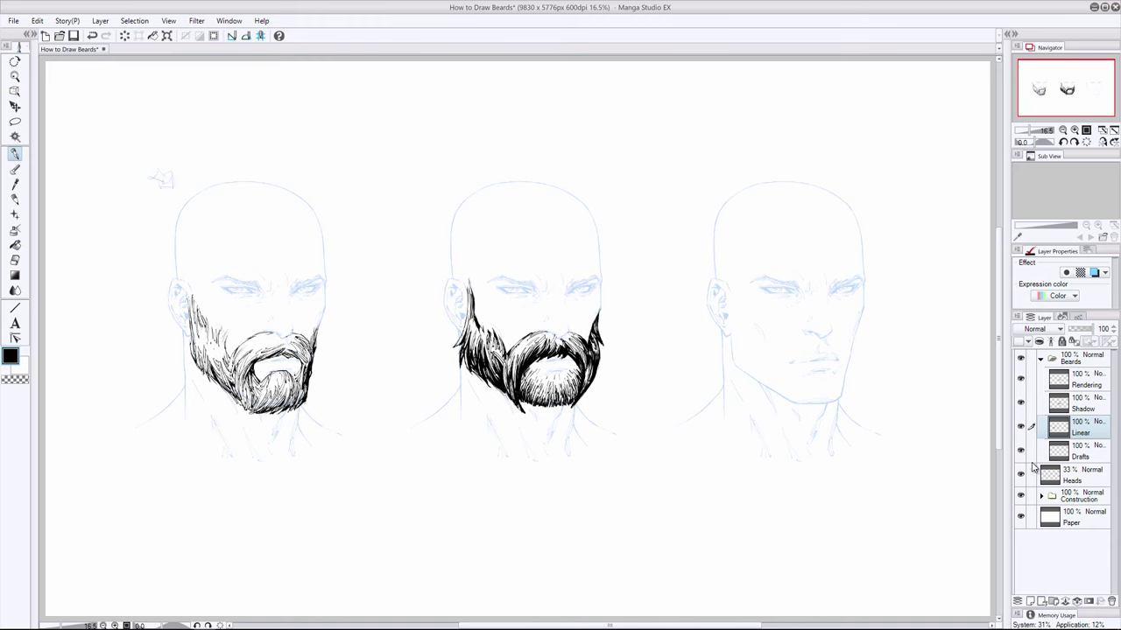
{"action": "left_click", "coordinate": [1077, 455]}
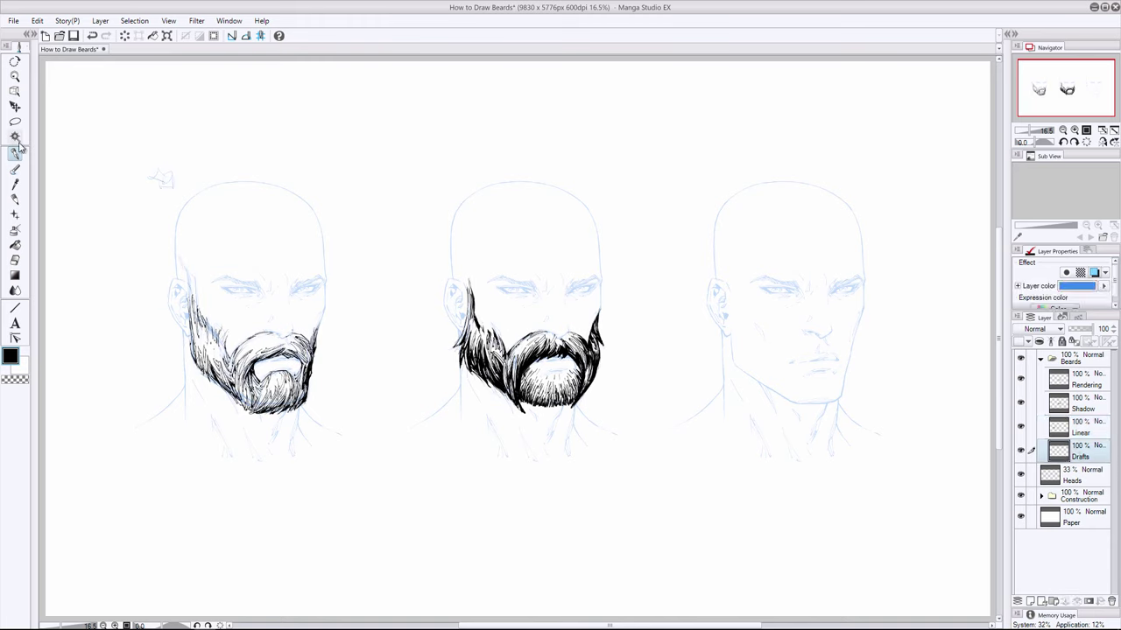
{"action": "left_click", "coordinate": [15, 200]}
{"action": "left_click", "coordinate": [1096, 274]}
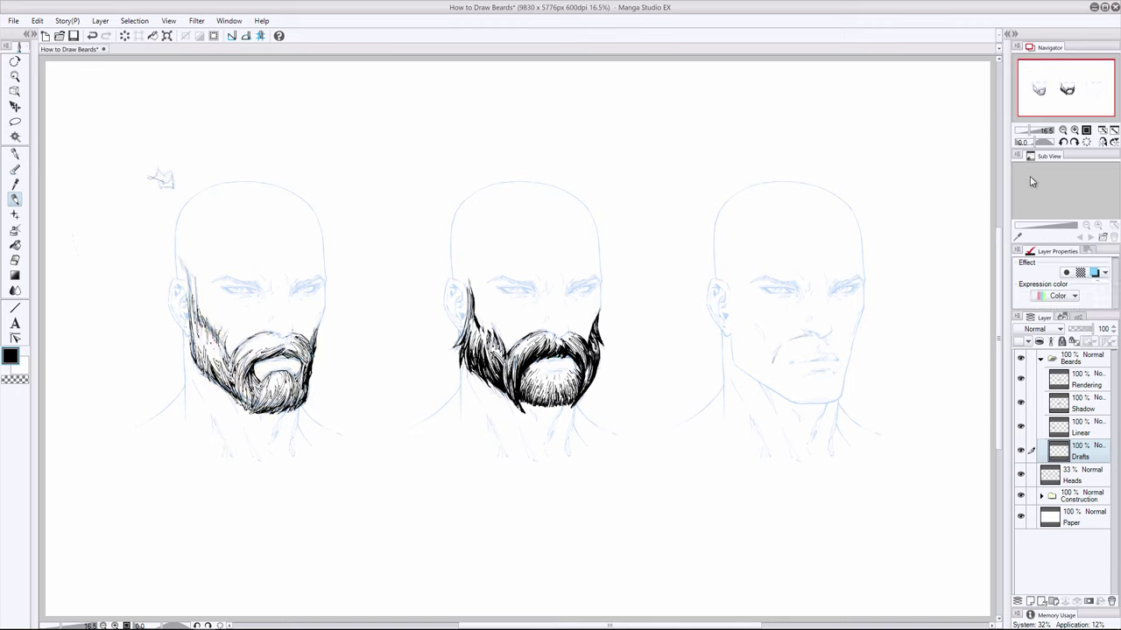
- Sketch the third head's moustache shape and the beard's edge around the mouth
{"action": "mouse_move", "coordinate": [824, 333]}
{"action": "left_mouse_down"}
{"action": "mouse_move", "coordinate": [848, 344]}
{"action": "mouse_move", "coordinate": [851, 373]}
{"action": "left_mouse_up"}
{"action": "mouse_move", "coordinate": [775, 342]}
{"action": "left_mouse_down"}
{"action": "mouse_move", "coordinate": [772, 354]}
{"action": "mouse_move", "coordinate": [797, 334]}
{"action": "mouse_move", "coordinate": [818, 361]}
{"action": "mouse_move", "coordinate": [805, 363]}
{"action": "left_mouse_up"}
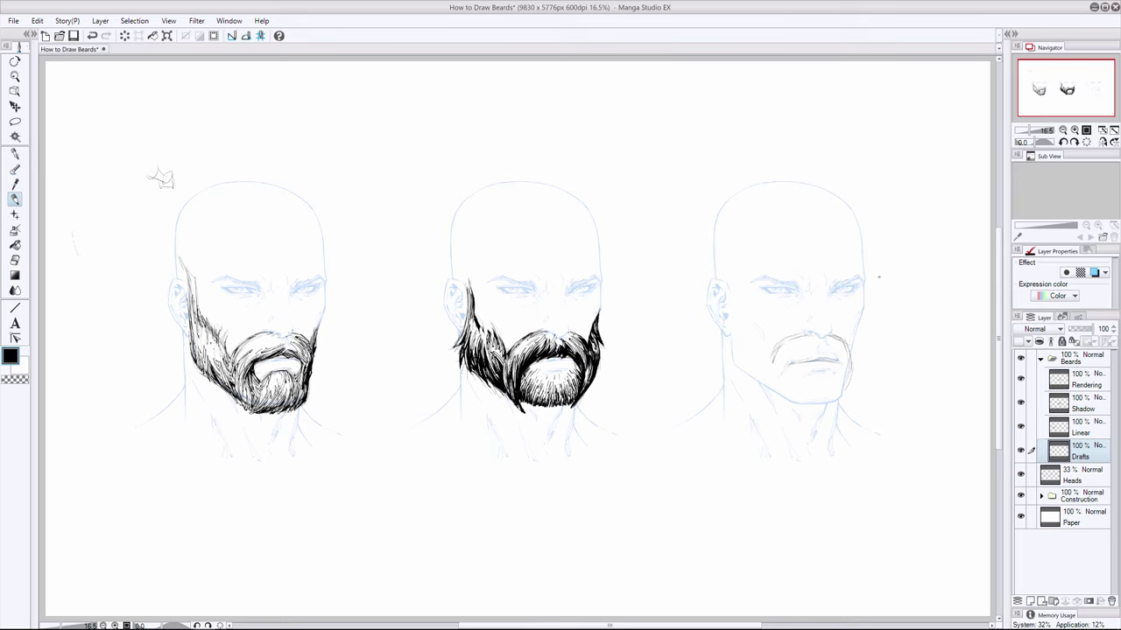
{"action": "mouse_move", "coordinate": [795, 384]}
{"action": "left_mouse_down"}
{"action": "mouse_move", "coordinate": [847, 366]}
{"action": "mouse_move", "coordinate": [807, 360]}
{"action": "mouse_move", "coordinate": [804, 392]}
{"action": "mouse_move", "coordinate": [780, 383]}
{"action": "left_mouse_up"}
- Sketch the third head's upper beard edges on both cheeks and a long near sideburn hanging below the ear
{"action": "left_click_drag", "start_coordinate": [738, 321], "coordinate": [762, 345]}
{"action": "left_click_drag", "start_coordinate": [855, 333], "coordinate": [847, 351]}
{"action": "left_click_drag", "start_coordinate": [774, 354], "coordinate": [753, 340]}
{"action": "left_click_drag", "start_coordinate": [729, 338], "coordinate": [714, 383]}
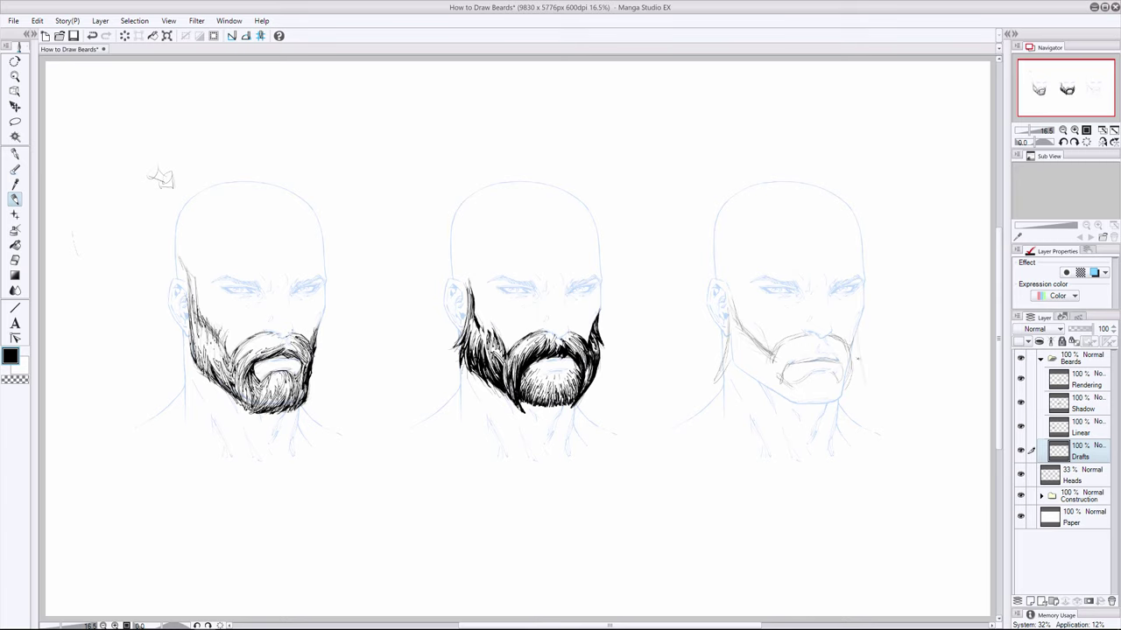
- Sketch long hair locks along the near jaw and the far side of the third head's beard
{"action": "left_click_drag", "start_coordinate": [857, 366], "coordinate": [846, 425]}
{"action": "mouse_move", "coordinate": [758, 406]}
{"action": "left_mouse_down"}
{"action": "mouse_move", "coordinate": [754, 420]}
{"action": "mouse_move", "coordinate": [773, 412]}
{"action": "left_mouse_up"}
{"action": "left_click_drag", "start_coordinate": [742, 378], "coordinate": [737, 396]}
{"action": "left_click_drag", "start_coordinate": [731, 358], "coordinate": [722, 394]}
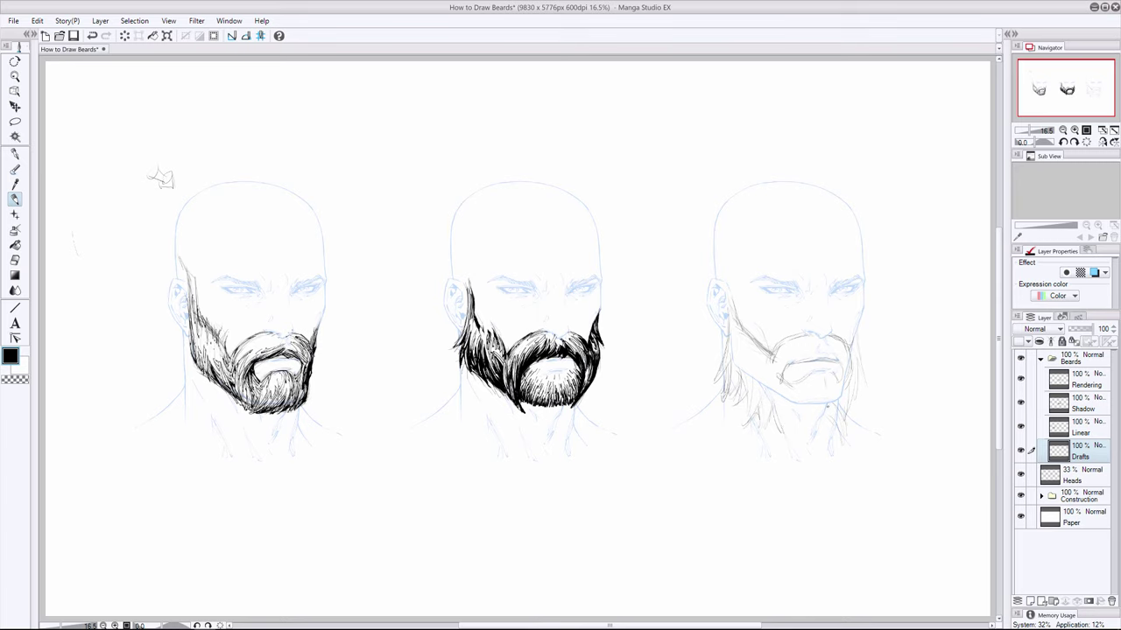
- Sketch the ragged lower fringe of the third head's beard beneath the chin and far jaw
{"action": "mouse_move", "coordinate": [842, 394]}
{"action": "left_mouse_down"}
{"action": "mouse_move", "coordinate": [842, 422]}
{"action": "mouse_move", "coordinate": [824, 425]}
{"action": "left_mouse_up"}
{"action": "left_click_drag", "start_coordinate": [831, 394], "coordinate": [826, 432]}
{"action": "left_click_drag", "start_coordinate": [802, 421], "coordinate": [787, 440]}
{"action": "left_click_drag", "start_coordinate": [849, 392], "coordinate": [854, 426]}
{"action": "mouse_move", "coordinate": [852, 420]}
{"action": "left_mouse_down"}
{"action": "mouse_move", "coordinate": [862, 431]}
{"action": "mouse_move", "coordinate": [854, 421]}
{"action": "left_mouse_up"}
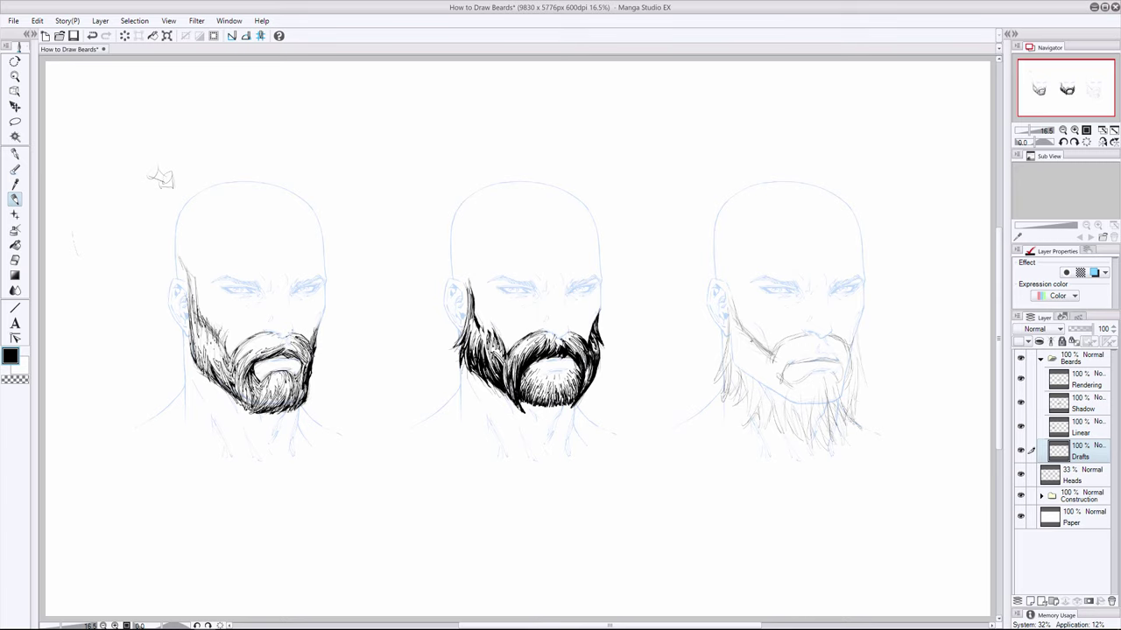
- Shade the third head's near cheek edge and add a jaw lock, then erase the heavy cheek shading
{"action": "left_click_drag", "start_coordinate": [744, 329], "coordinate": [768, 351]}
{"action": "left_click_drag", "start_coordinate": [741, 395], "coordinate": [733, 416]}
{"action": "left_click_drag", "start_coordinate": [773, 344], "coordinate": [764, 353]}
{"action": "key", "text": "e"}
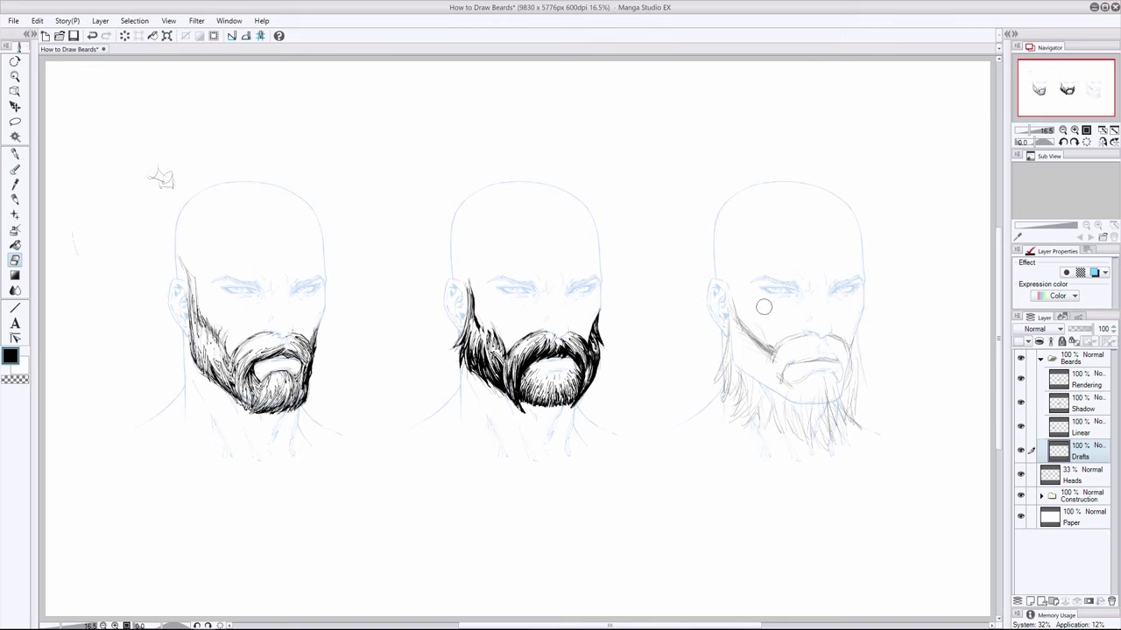
{"action": "mouse_move", "coordinate": [748, 334]}
{"action": "left_mouse_down"}
{"action": "mouse_move", "coordinate": [771, 361]}
{"action": "mouse_move", "coordinate": [745, 331]}
{"action": "mouse_move", "coordinate": [783, 352]}
{"action": "left_mouse_up"}
{"action": "key", "text": "p"}
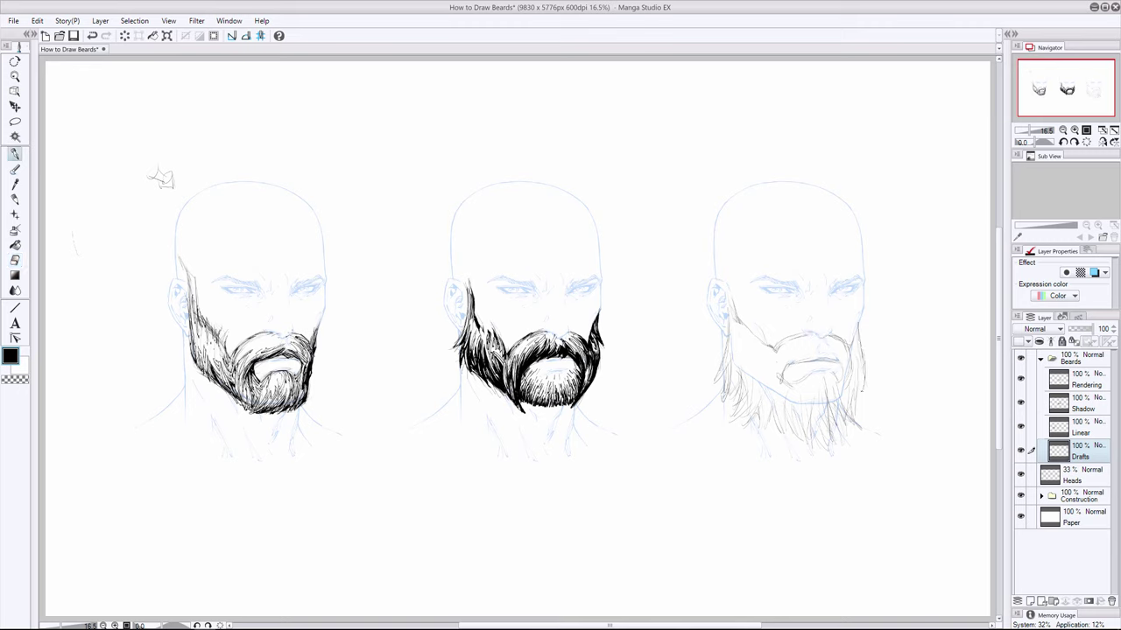
- Clean up the third head's chin sketch and redraw the near corner of the moustache
{"action": "key", "text": "e"}
{"action": "mouse_move", "coordinate": [783, 395]}
{"action": "left_mouse_down"}
{"action": "mouse_move", "coordinate": [783, 375]}
{"action": "mouse_move", "coordinate": [787, 404]}
{"action": "left_mouse_up"}
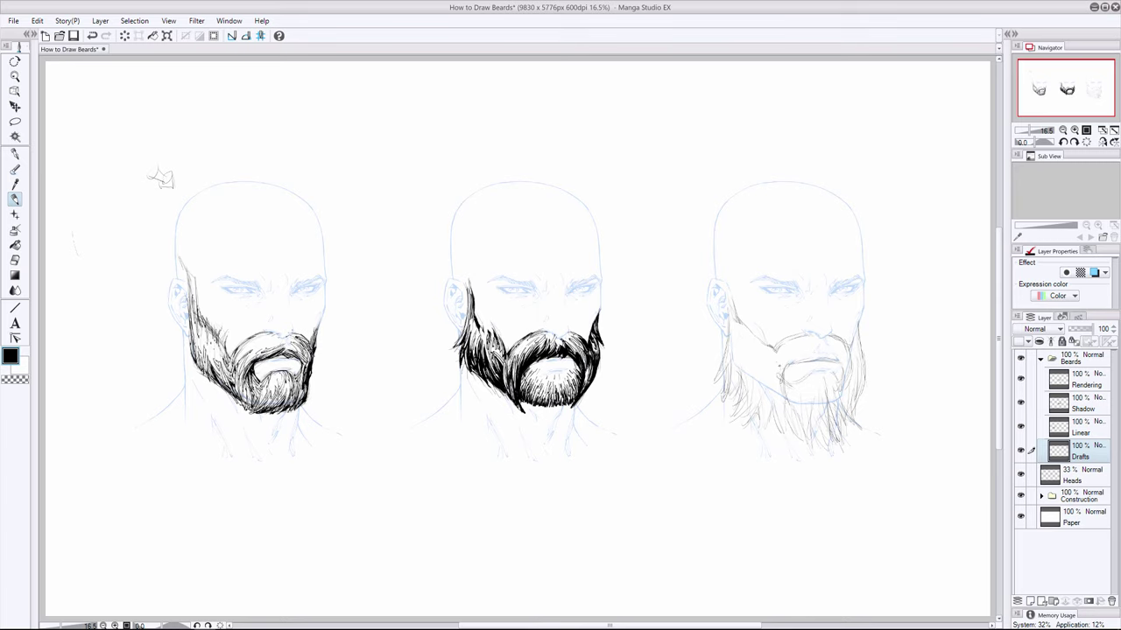
{"action": "left_click_drag", "start_coordinate": [779, 346], "coordinate": [765, 364]}
- Check the Linear and Drafts layers by toggling their visibility, and turn on the blue colour effect for Drafts
{"action": "left_click", "coordinate": [1082, 382]}
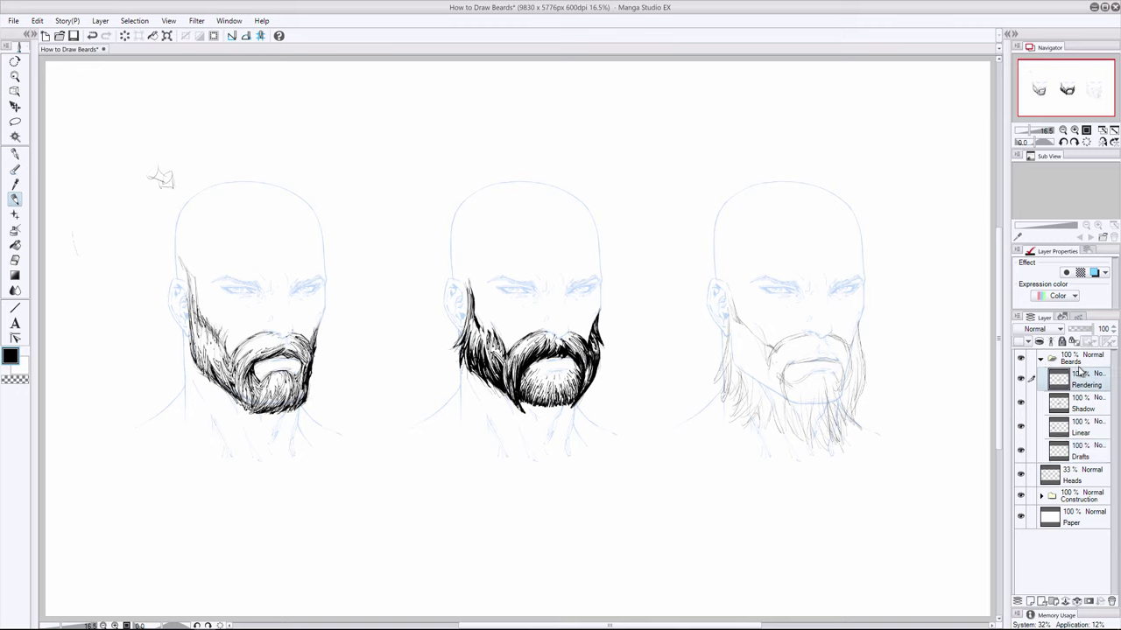
{"action": "left_click", "coordinate": [1020, 426]}
{"action": "left_click", "coordinate": [1020, 426]}
{"action": "left_click", "coordinate": [1020, 450]}
{"action": "left_click", "coordinate": [1019, 450]}
{"action": "left_click", "coordinate": [1088, 459]}
{"action": "left_click", "coordinate": [1094, 273]}
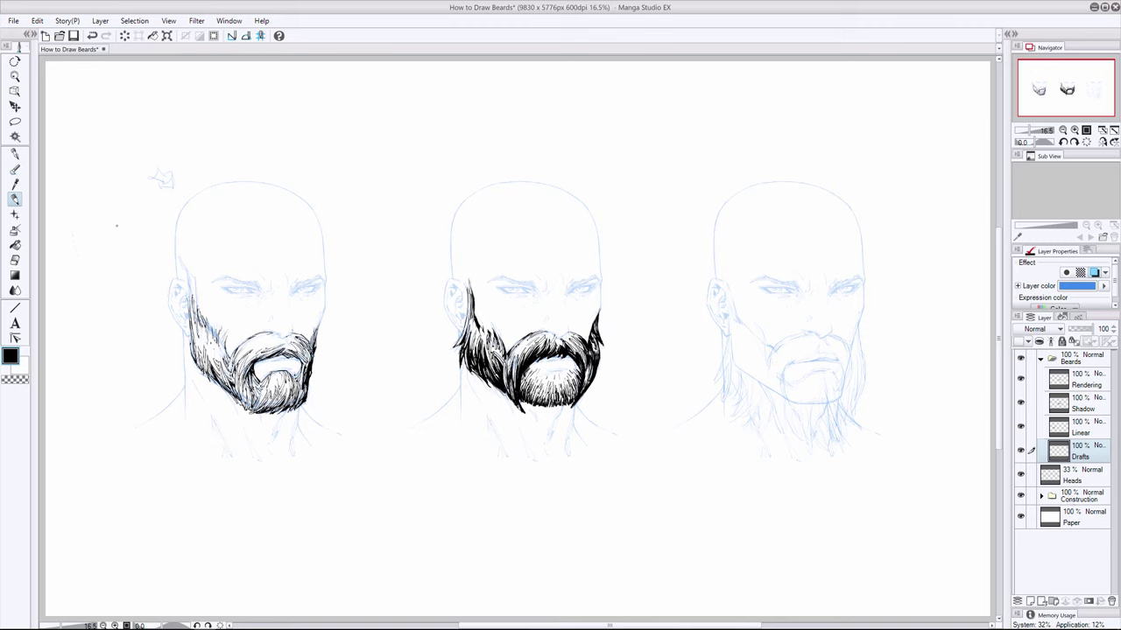
- On the Linear layer, ink hair strokes along the third head's lower moustache edge, undoing several trial strokes
{"action": "left_click", "coordinate": [14, 153]}
{"action": "left_click", "coordinate": [1093, 425]}
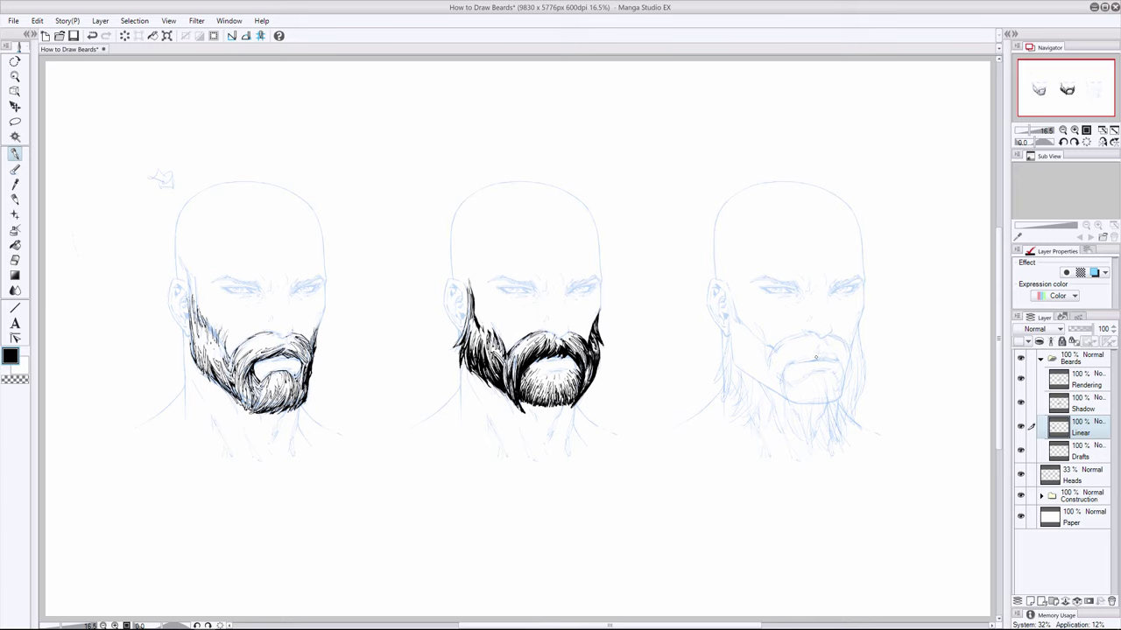
{"action": "mouse_move", "coordinate": [820, 350]}
{"action": "left_mouse_down"}
{"action": "mouse_move", "coordinate": [796, 363]}
{"action": "mouse_move", "coordinate": [806, 351]}
{"action": "mouse_move", "coordinate": [783, 370]}
{"action": "mouse_move", "coordinate": [829, 362]}
{"action": "left_mouse_up"}
{"action": "left_click_drag", "start_coordinate": [790, 335], "coordinate": [772, 355]}
{"action": "left_click_drag", "start_coordinate": [835, 331], "coordinate": [848, 344]}
{"action": "key", "text": "ctrl+z"}
{"action": "key", "text": "ctrl+z"}
{"action": "key", "text": "ctrl+z"}
{"action": "left_click_drag", "start_coordinate": [770, 348], "coordinate": [788, 336]}
{"action": "left_click_drag", "start_coordinate": [843, 339], "coordinate": [851, 361]}
{"action": "key", "text": "ctrl+z"}
{"action": "left_click_drag", "start_coordinate": [832, 332], "coordinate": [843, 341]}
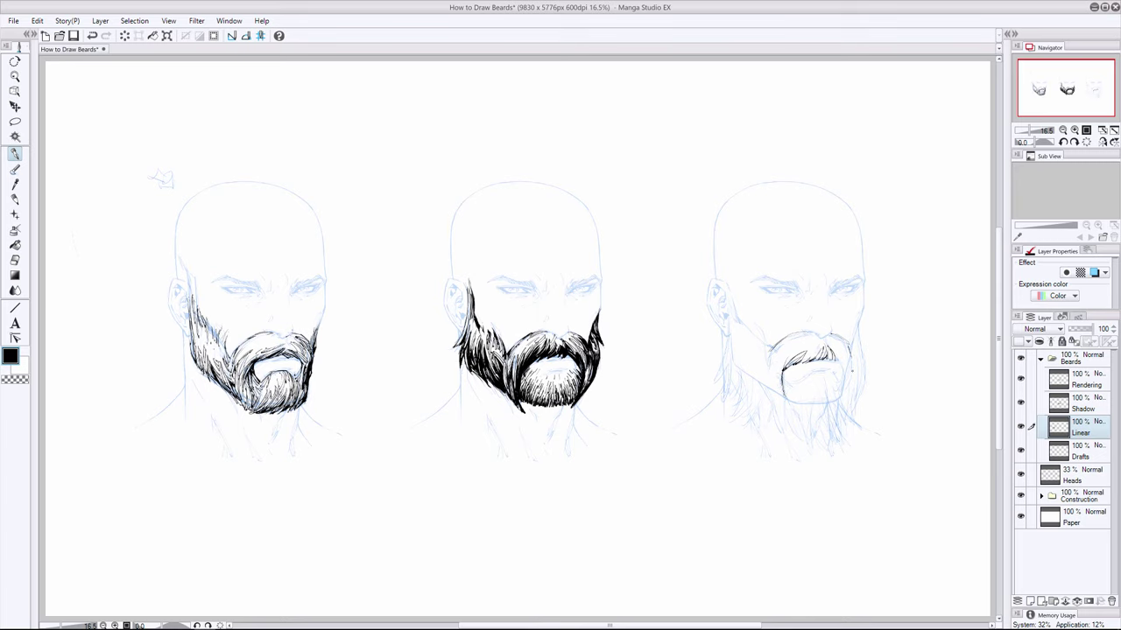
- Ink the far drooping end of the third head's moustache, undoing the last inner stroke
{"action": "left_click_drag", "start_coordinate": [853, 359], "coordinate": [837, 409]}
{"action": "left_click_drag", "start_coordinate": [844, 358], "coordinate": [841, 371]}
{"action": "left_click_drag", "start_coordinate": [848, 363], "coordinate": [851, 383]}
{"action": "left_click_drag", "start_coordinate": [843, 366], "coordinate": [841, 389]}
{"action": "key", "text": "ctrl+z"}
- Ink the upper chin hair beneath the third head's mouth, undoing one trial stroke and cleaning up the near moustache corner with the eraser
{"action": "left_click_drag", "start_coordinate": [798, 374], "coordinate": [810, 386]}
{"action": "left_click_drag", "start_coordinate": [787, 368], "coordinate": [786, 391]}
{"action": "mouse_move", "coordinate": [784, 378]}
{"action": "left_mouse_down"}
{"action": "mouse_move", "coordinate": [797, 389]}
{"action": "mouse_move", "coordinate": [784, 387]}
{"action": "left_mouse_up"}
{"action": "key", "text": "ctrl+z"}
{"action": "mouse_move", "coordinate": [784, 370]}
{"action": "left_mouse_down"}
{"action": "mouse_move", "coordinate": [782, 386]}
{"action": "mouse_move", "coordinate": [831, 386]}
{"action": "left_mouse_up"}
{"action": "left_click_drag", "start_coordinate": [796, 375], "coordinate": [788, 392]}
{"action": "key", "text": "e"}
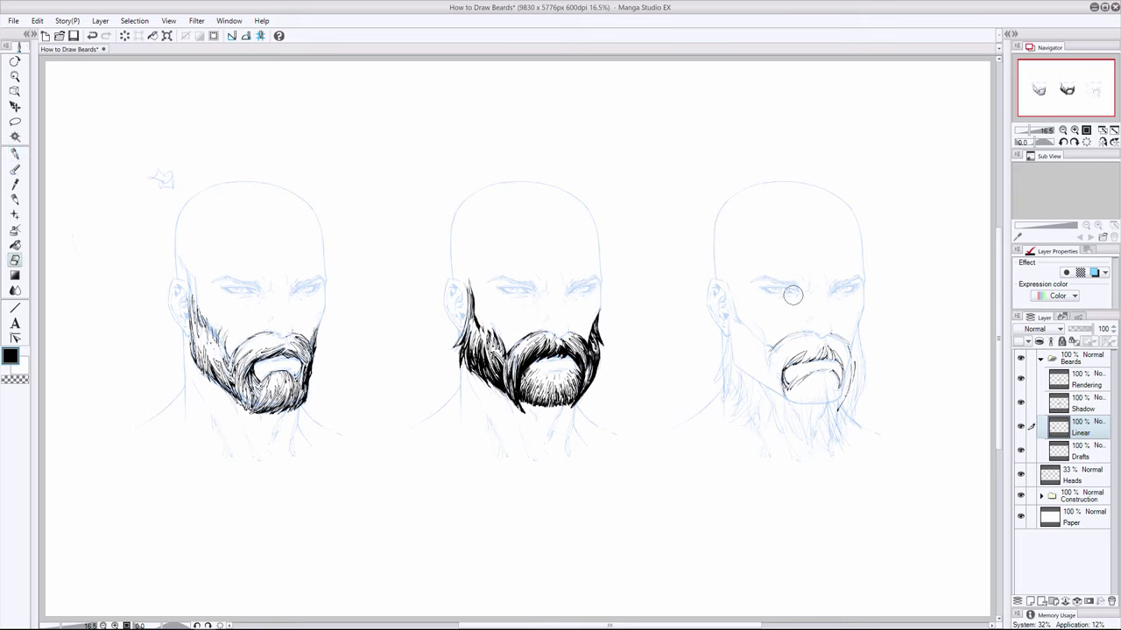
{"action": "left_click_drag", "start_coordinate": [772, 366], "coordinate": [797, 386]}
- Ink the third beard's near cheek line and the jagged outer tufts below the near ear
{"action": "key", "text": "p"}
{"action": "left_click_drag", "start_coordinate": [739, 312], "coordinate": [759, 344]}
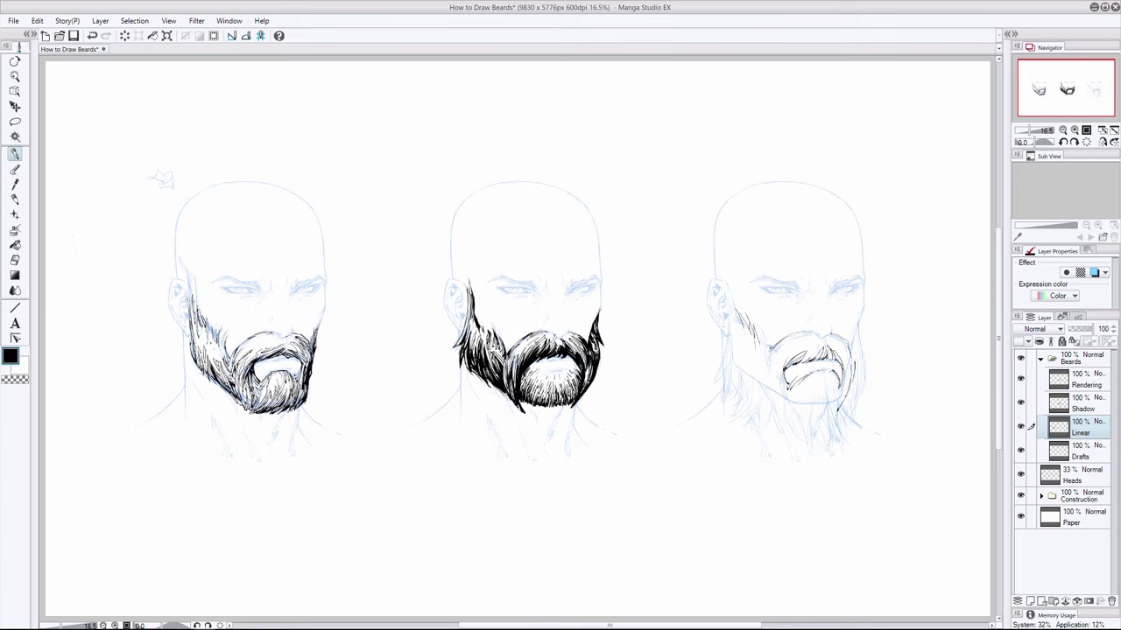
{"action": "left_click_drag", "start_coordinate": [754, 324], "coordinate": [769, 352]}
{"action": "mouse_move", "coordinate": [738, 290]}
{"action": "left_mouse_down"}
{"action": "mouse_move", "coordinate": [853, 378]}
{"action": "mouse_move", "coordinate": [724, 340]}
{"action": "mouse_move", "coordinate": [714, 372]}
{"action": "mouse_move", "coordinate": [729, 366]}
{"action": "mouse_move", "coordinate": [712, 388]}
{"action": "left_mouse_up"}
{"action": "left_click_drag", "start_coordinate": [728, 348], "coordinate": [719, 366]}
{"action": "mouse_move", "coordinate": [721, 361]}
{"action": "left_mouse_down"}
{"action": "mouse_move", "coordinate": [710, 385]}
{"action": "mouse_move", "coordinate": [715, 370]}
{"action": "mouse_move", "coordinate": [726, 386]}
{"action": "left_mouse_up"}
{"action": "left_click_drag", "start_coordinate": [728, 385], "coordinate": [721, 395]}
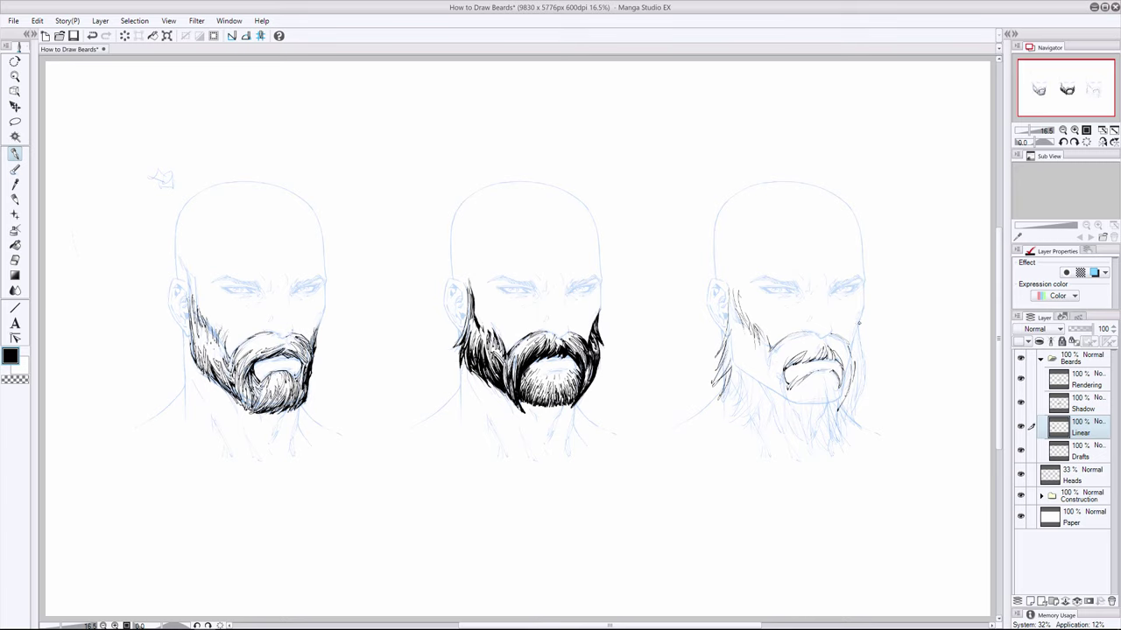
- Ink the far outer contour of the third head's beard from the cheek down to its pointed lower tips
{"action": "left_click_drag", "start_coordinate": [859, 328], "coordinate": [860, 385]}
{"action": "left_click_drag", "start_coordinate": [861, 387], "coordinate": [848, 434]}
{"action": "left_click_drag", "start_coordinate": [841, 418], "coordinate": [847, 444]}
{"action": "left_click_drag", "start_coordinate": [826, 375], "coordinate": [836, 409]}
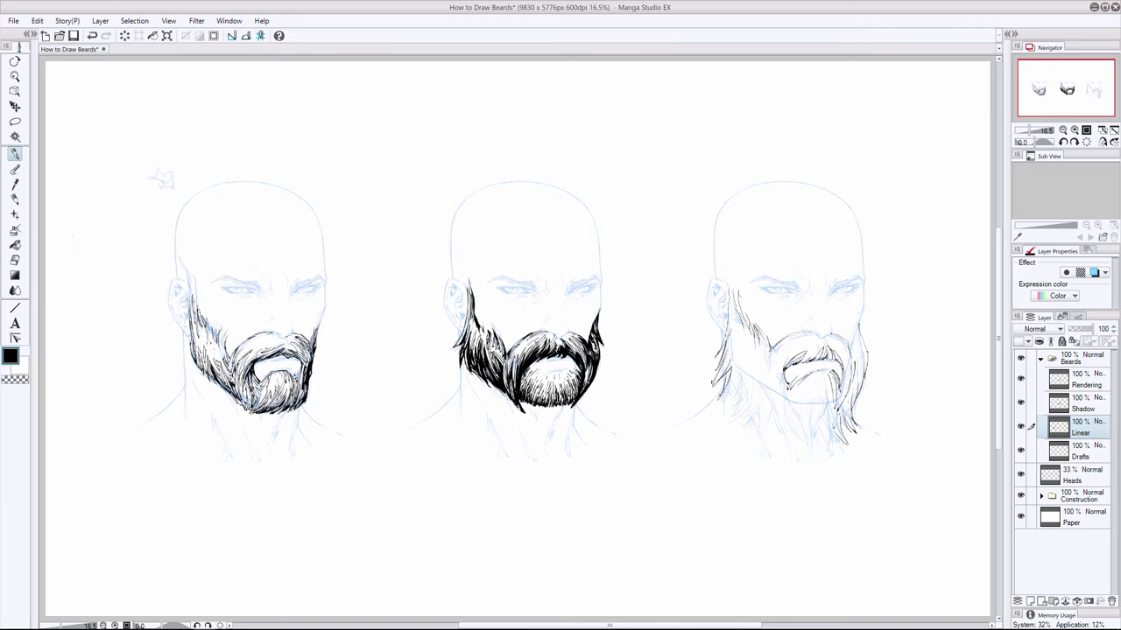
{"action": "left_click_drag", "start_coordinate": [841, 429], "coordinate": [827, 444]}
- Ink the pointed hair tufts along the third beard's lower fringe, from the near jaw across below the chin
{"action": "mouse_move", "coordinate": [767, 415]}
{"action": "left_mouse_down"}
{"action": "mouse_move", "coordinate": [747, 442]}
{"action": "mouse_move", "coordinate": [753, 434]}
{"action": "mouse_move", "coordinate": [733, 417]}
{"action": "left_mouse_up"}
{"action": "mouse_move", "coordinate": [740, 373]}
{"action": "left_mouse_down"}
{"action": "mouse_move", "coordinate": [720, 399]}
{"action": "mouse_move", "coordinate": [738, 412]}
{"action": "mouse_move", "coordinate": [743, 402]}
{"action": "mouse_move", "coordinate": [731, 408]}
{"action": "left_mouse_up"}
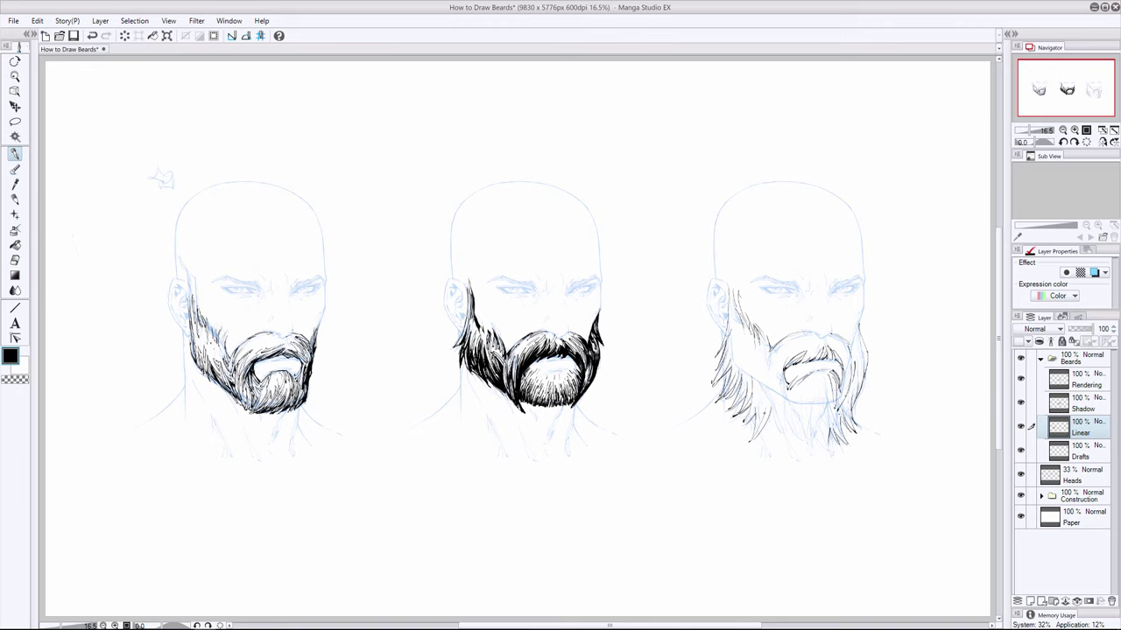
{"action": "left_click_drag", "start_coordinate": [776, 410], "coordinate": [767, 435]}
{"action": "left_click_drag", "start_coordinate": [790, 393], "coordinate": [794, 414]}
{"action": "left_click_drag", "start_coordinate": [820, 376], "coordinate": [818, 437]}
{"action": "left_click_drag", "start_coordinate": [829, 399], "coordinate": [820, 456]}
{"action": "left_click_drag", "start_coordinate": [815, 436], "coordinate": [812, 460]}
{"action": "left_click_drag", "start_coordinate": [779, 402], "coordinate": [777, 454]}
{"action": "left_click_drag", "start_coordinate": [787, 407], "coordinate": [783, 423]}
{"action": "mouse_move", "coordinate": [794, 435]}
{"action": "left_mouse_down"}
{"action": "mouse_move", "coordinate": [786, 451]}
{"action": "mouse_move", "coordinate": [787, 432]}
{"action": "mouse_move", "coordinate": [796, 452]}
{"action": "left_mouse_up"}
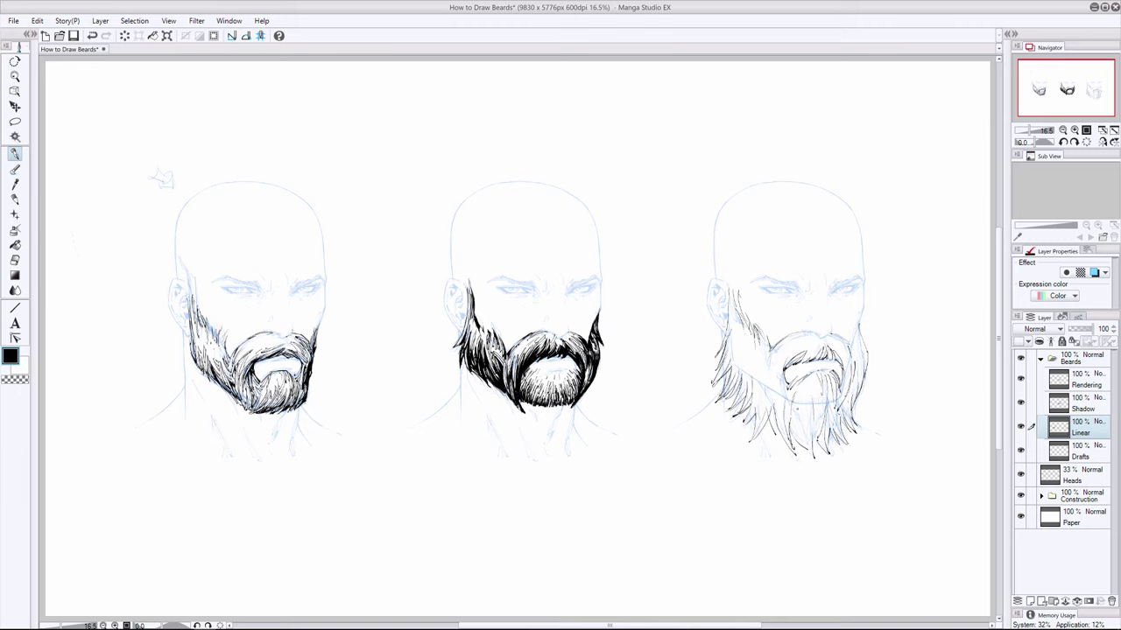
- Add inner hair strands under the third head's chin, along both cheeks and at the near end of the moustache
{"action": "left_click_drag", "start_coordinate": [800, 400], "coordinate": [796, 419]}
{"action": "left_click_drag", "start_coordinate": [805, 417], "coordinate": [795, 439]}
{"action": "left_click_drag", "start_coordinate": [814, 391], "coordinate": [813, 433]}
{"action": "left_click_drag", "start_coordinate": [758, 336], "coordinate": [769, 358]}
{"action": "mouse_move", "coordinate": [849, 322]}
{"action": "left_mouse_down"}
{"action": "mouse_move", "coordinate": [855, 344]}
{"action": "mouse_move", "coordinate": [860, 330]}
{"action": "left_mouse_up"}
{"action": "left_click_drag", "start_coordinate": [752, 369], "coordinate": [747, 399]}
{"action": "left_click_drag", "start_coordinate": [790, 352], "coordinate": [777, 385]}
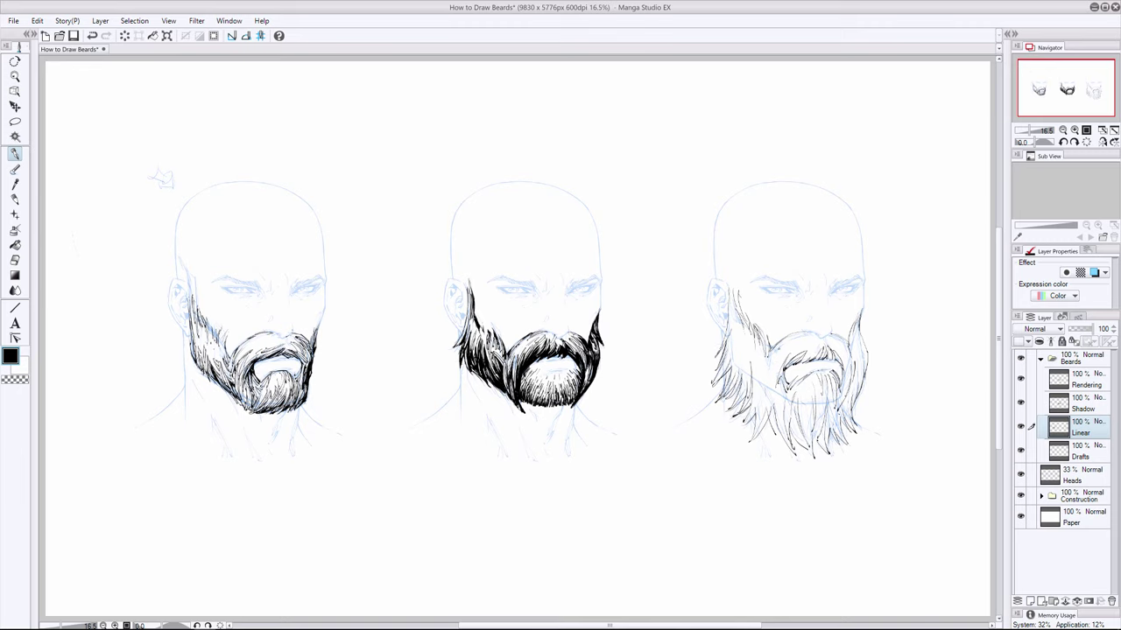
{"action": "left_click_drag", "start_coordinate": [748, 361], "coordinate": [745, 378]}
- Hide the Drafts layer and ink denser hair along the third beard's far cheek edge, comparing the last stroke with undo and redo
{"action": "left_click", "coordinate": [1021, 450]}
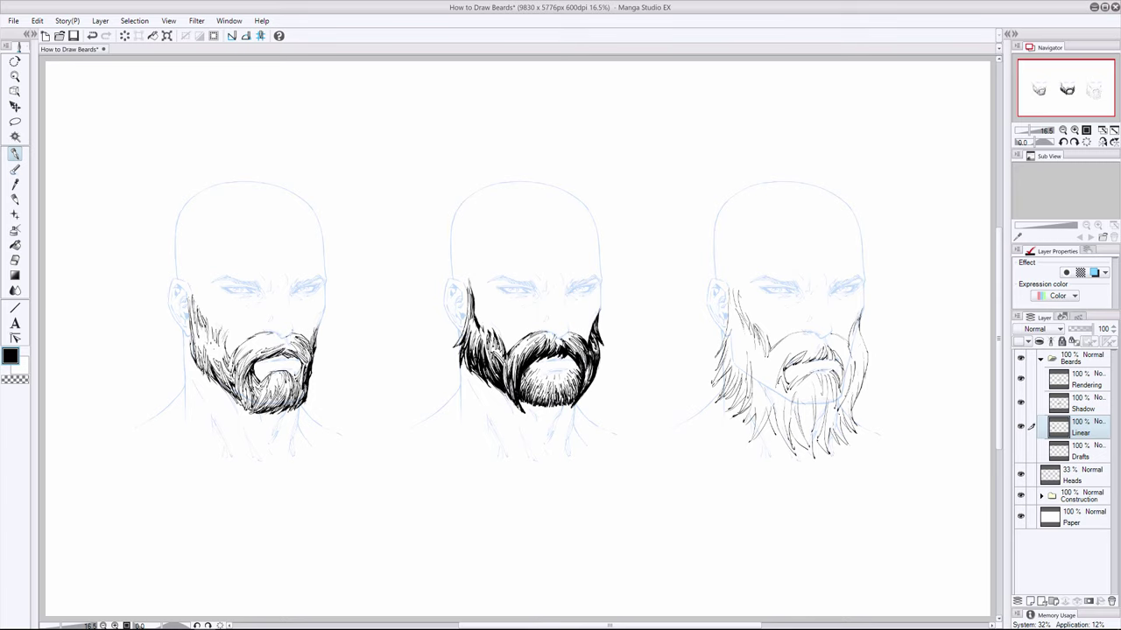
{"action": "left_click_drag", "start_coordinate": [858, 318], "coordinate": [855, 341]}
{"action": "mouse_move", "coordinate": [1051, 47]}
{"action": "left_mouse_down"}
{"action": "mouse_move", "coordinate": [1062, 116]}
{"action": "mouse_move", "coordinate": [1059, 45]}
{"action": "left_mouse_up"}
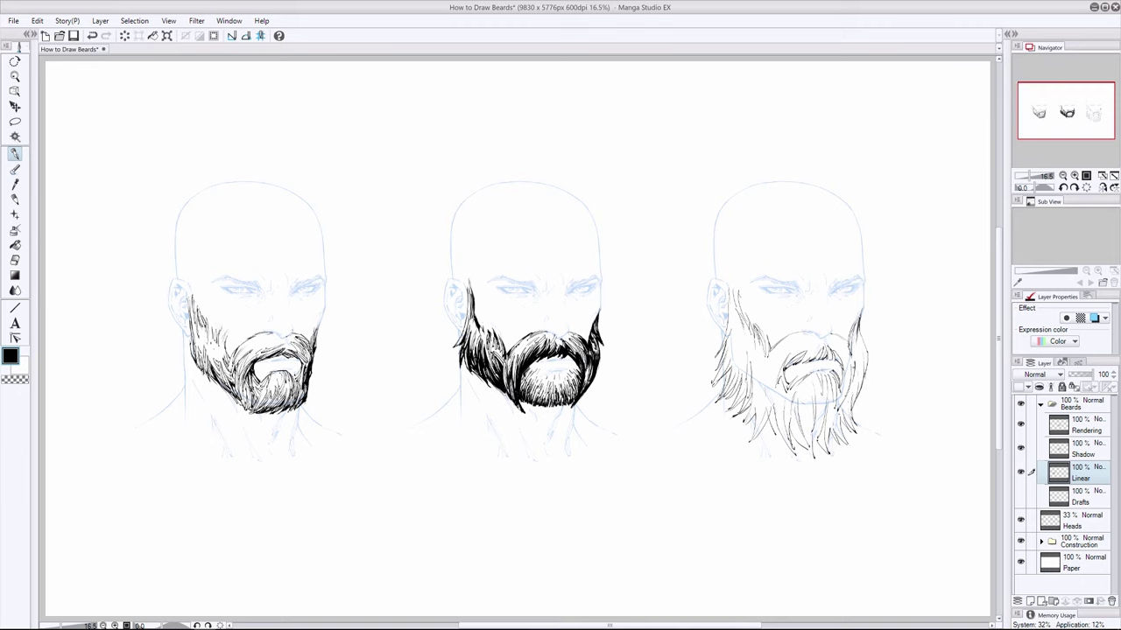
{"action": "left_click_drag", "start_coordinate": [863, 341], "coordinate": [859, 385]}
{"action": "mouse_move", "coordinate": [869, 350]}
{"action": "left_mouse_down"}
{"action": "mouse_move", "coordinate": [866, 364]}
{"action": "mouse_move", "coordinate": [858, 346]}
{"action": "mouse_move", "coordinate": [864, 372]}
{"action": "left_mouse_up"}
{"action": "left_click_drag", "start_coordinate": [860, 323], "coordinate": [852, 350]}
{"action": "key", "text": "ctrl+z"}
{"action": "key", "text": "ctrl+y"}
{"action": "key", "text": "ctrl+z"}
{"action": "key", "text": "ctrl+y"}
{"action": "key", "text": "ctrl+y"}
- Fill the far side of the third head's beard with downward hair strokes beside the moustache
{"action": "left_click_drag", "start_coordinate": [849, 367], "coordinate": [838, 406]}
{"action": "left_click_drag", "start_coordinate": [852, 365], "coordinate": [847, 388]}
{"action": "left_click_drag", "start_coordinate": [856, 381], "coordinate": [849, 405]}
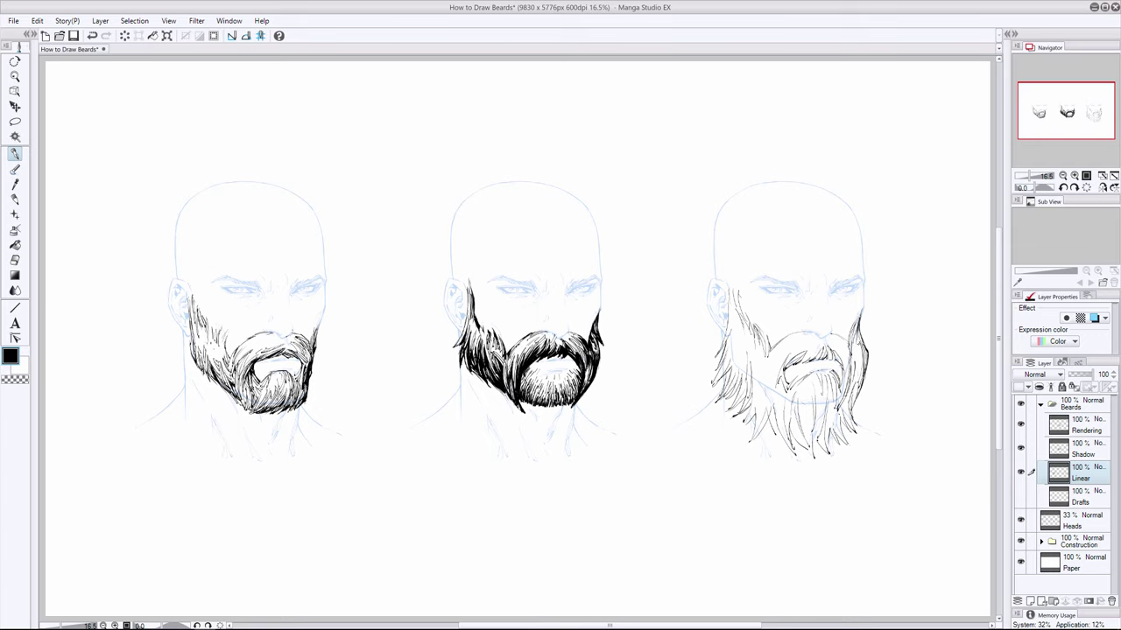
{"action": "left_click_drag", "start_coordinate": [861, 346], "coordinate": [853, 381]}
{"action": "left_click_drag", "start_coordinate": [857, 332], "coordinate": [853, 359]}
- Erase excess ink inside the far side of the third beard and redraw a strand below the moustache's far end
{"action": "key", "text": "e"}
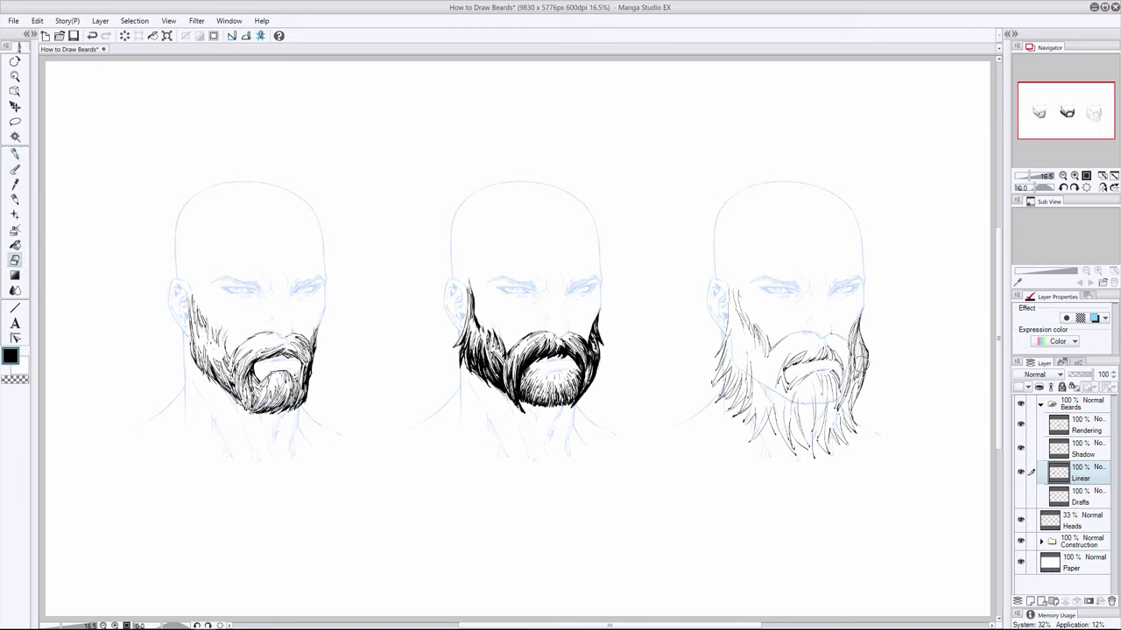
{"action": "left_click_drag", "start_coordinate": [858, 346], "coordinate": [859, 371]}
{"action": "key", "text": "p"}
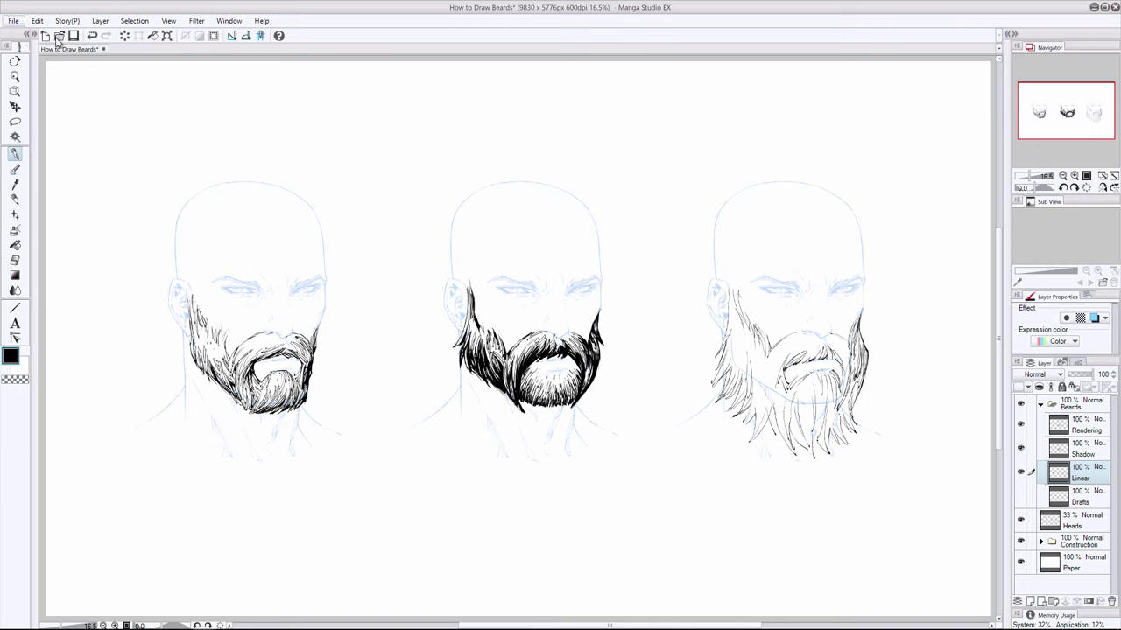
{"action": "key", "text": "e"}
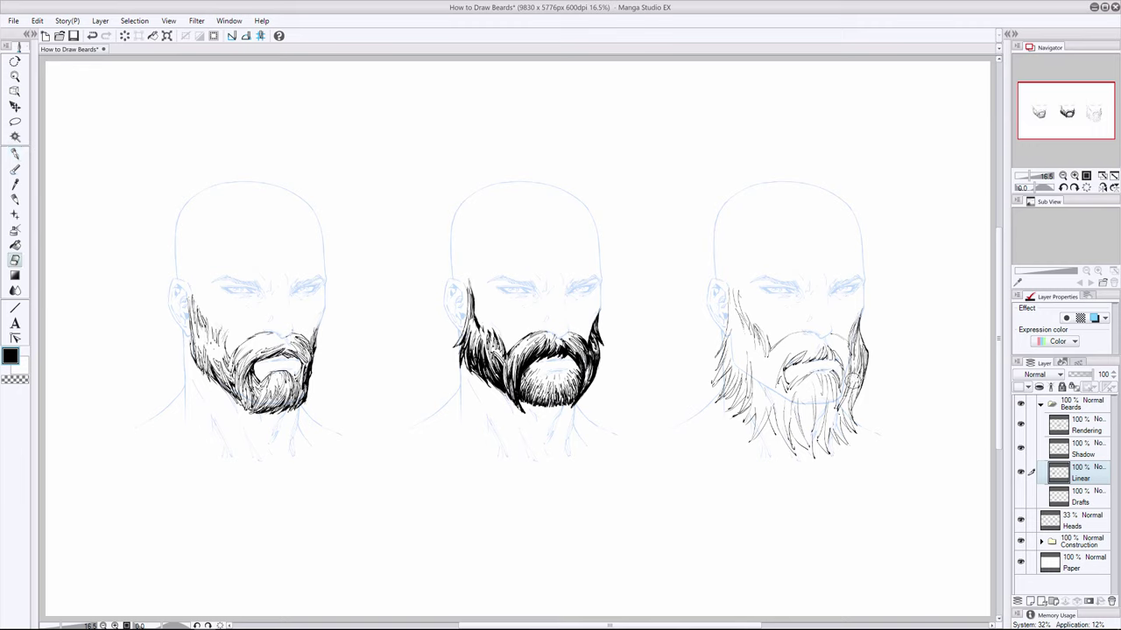
{"action": "key", "text": "p"}
{"action": "mouse_move", "coordinate": [854, 374]}
{"action": "left_mouse_down"}
{"action": "mouse_move", "coordinate": [841, 411]}
{"action": "mouse_move", "coordinate": [852, 401]}
{"action": "left_mouse_up"}
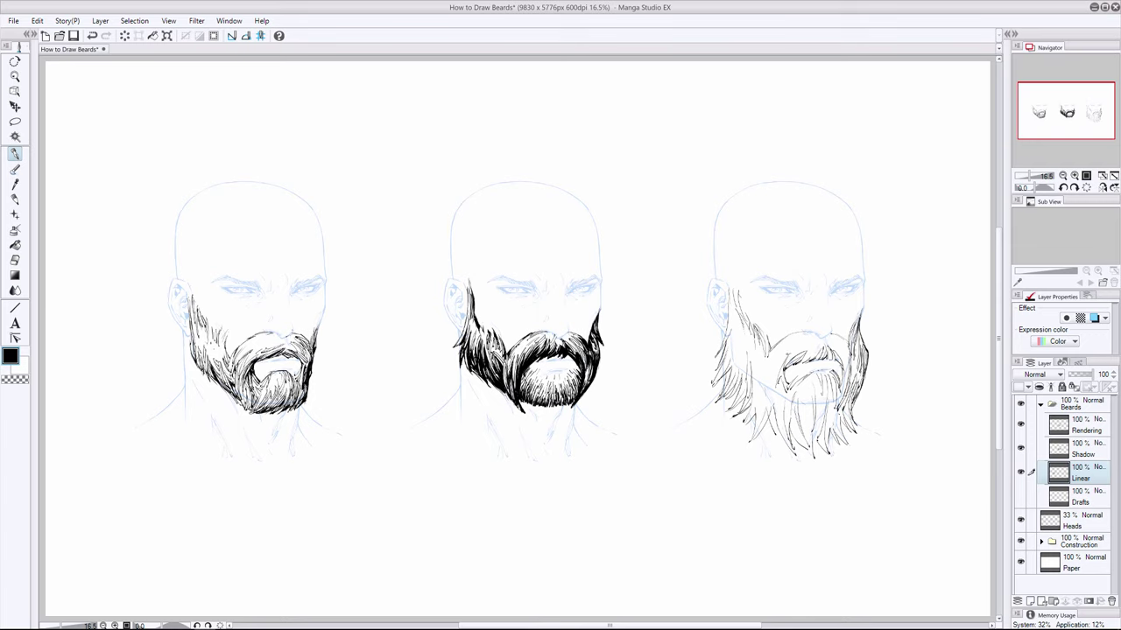
- Ink additional hair strokes across the third head's moustache, undoing a trial stroke by the far cheek
{"action": "left_click_drag", "start_coordinate": [786, 355], "coordinate": [772, 388]}
{"action": "left_click_drag", "start_coordinate": [815, 347], "coordinate": [805, 362]}
{"action": "left_click_drag", "start_coordinate": [845, 355], "coordinate": [838, 369]}
{"action": "left_click_drag", "start_coordinate": [845, 337], "coordinate": [837, 347]}
{"action": "left_click_drag", "start_coordinate": [848, 304], "coordinate": [855, 315]}
{"action": "key", "text": "ctrl+z"}
{"action": "left_click_drag", "start_coordinate": [838, 359], "coordinate": [843, 368]}
{"action": "key", "text": "ctrl+z"}
{"action": "key", "text": "ctrl+y"}
- Undo a stray stroke across the third beard, then thicken the long strands hanging below the middle and far side of the chin
{"action": "mouse_move", "coordinate": [830, 407]}
{"action": "left_mouse_down"}
{"action": "mouse_move", "coordinate": [772, 398]}
{"action": "mouse_move", "coordinate": [740, 355]}
{"action": "left_mouse_up"}
{"action": "key", "text": "ctrl+z"}
{"action": "left_click_drag", "start_coordinate": [804, 401], "coordinate": [805, 438]}
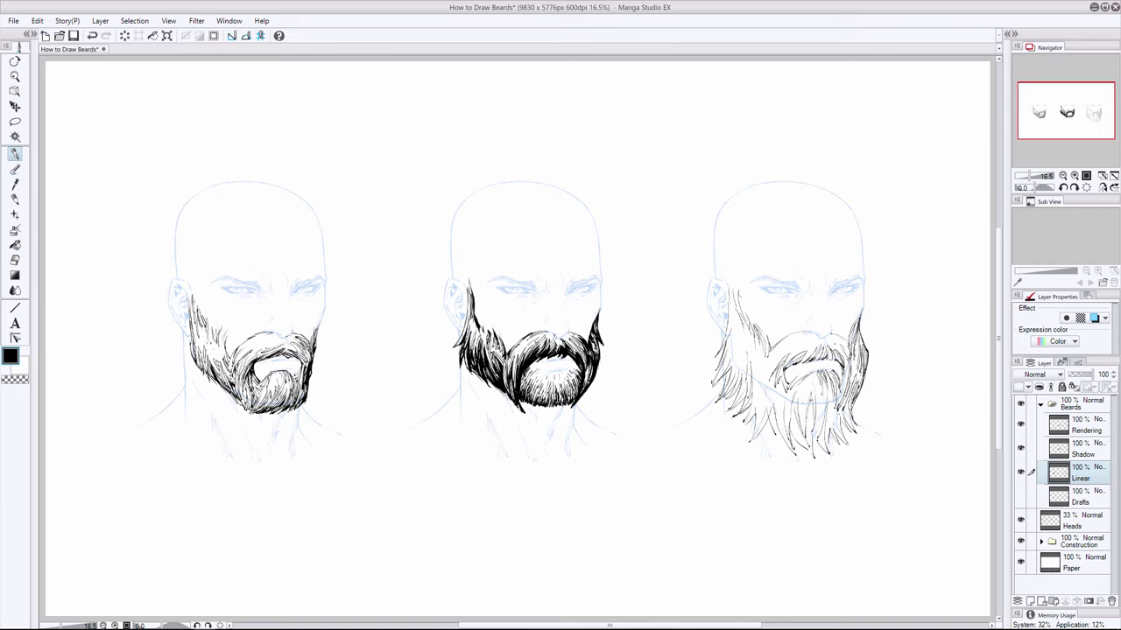
{"action": "left_click_drag", "start_coordinate": [810, 400], "coordinate": [804, 439]}
{"action": "left_click_drag", "start_coordinate": [820, 417], "coordinate": [815, 444]}
{"action": "left_click_drag", "start_coordinate": [825, 394], "coordinate": [821, 410]}
{"action": "left_click_drag", "start_coordinate": [831, 395], "coordinate": [827, 419]}
{"action": "left_click_drag", "start_coordinate": [829, 416], "coordinate": [824, 437]}
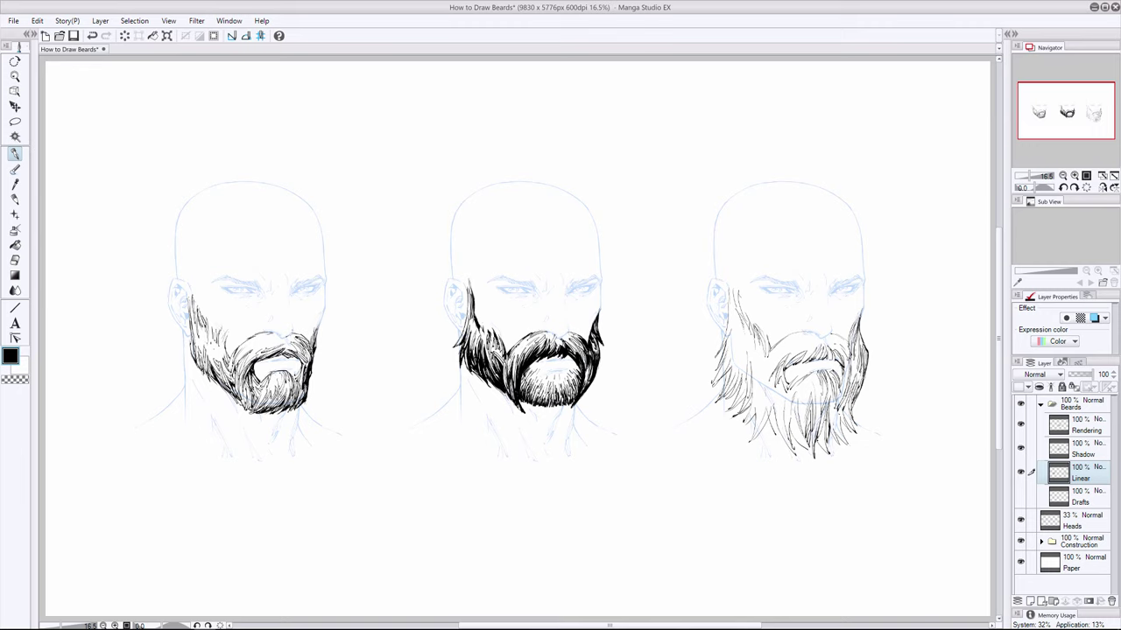
{"action": "left_click_drag", "start_coordinate": [826, 415], "coordinate": [824, 434]}
{"action": "left_click_drag", "start_coordinate": [836, 426], "coordinate": [831, 441]}
{"action": "mouse_move", "coordinate": [834, 411]}
{"action": "left_mouse_down"}
{"action": "mouse_move", "coordinate": [842, 437]}
{"action": "mouse_move", "coordinate": [842, 426]}
{"action": "left_mouse_up"}
{"action": "left_click_drag", "start_coordinate": [838, 407], "coordinate": [852, 422]}
{"action": "key", "text": "ctrl+z"}
{"action": "left_click_drag", "start_coordinate": [843, 406], "coordinate": [849, 423]}
{"action": "key", "text": "ctrl+z"}
{"action": "left_click_drag", "start_coordinate": [844, 405], "coordinate": [849, 422]}
{"action": "left_click_drag", "start_coordinate": [858, 378], "coordinate": [867, 392]}
{"action": "key", "text": "ctrl+z"}
{"action": "key", "text": "ctrl+z"}
- Add more long strands to the central lower fringe of the third head's beard
{"action": "left_click_drag", "start_coordinate": [796, 395], "coordinate": [804, 446]}
{"action": "left_click_drag", "start_coordinate": [819, 433], "coordinate": [826, 453]}
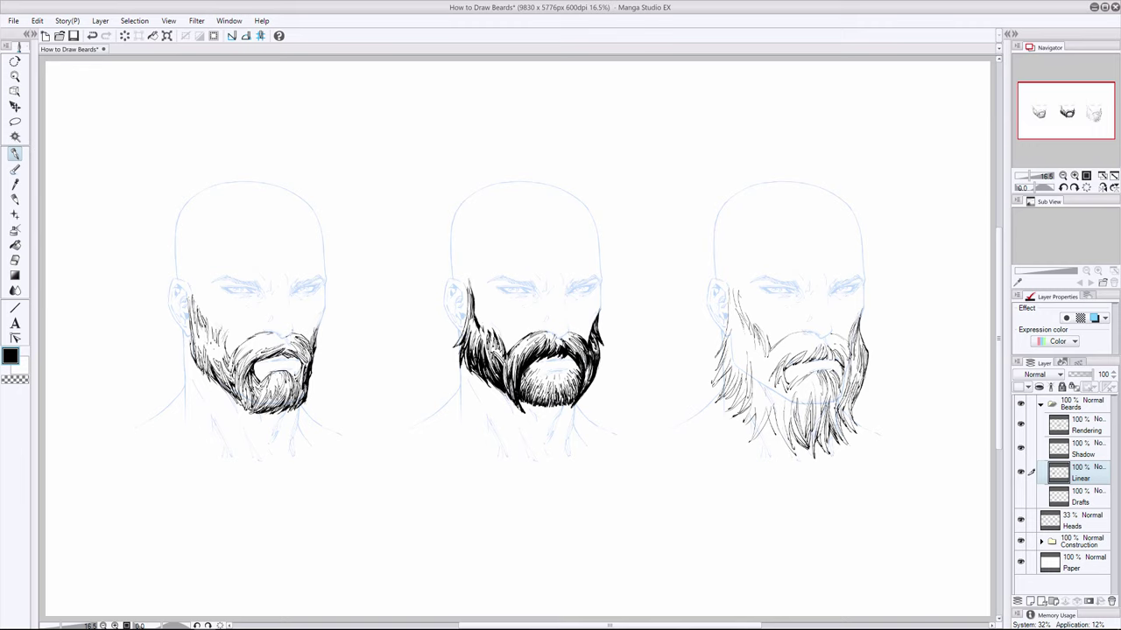
{"action": "left_click_drag", "start_coordinate": [821, 403], "coordinate": [826, 426]}
- Erase excess ink on the far side of the third beard and re-ink short strands beside the moustache's drooping end
{"action": "key", "text": "e"}
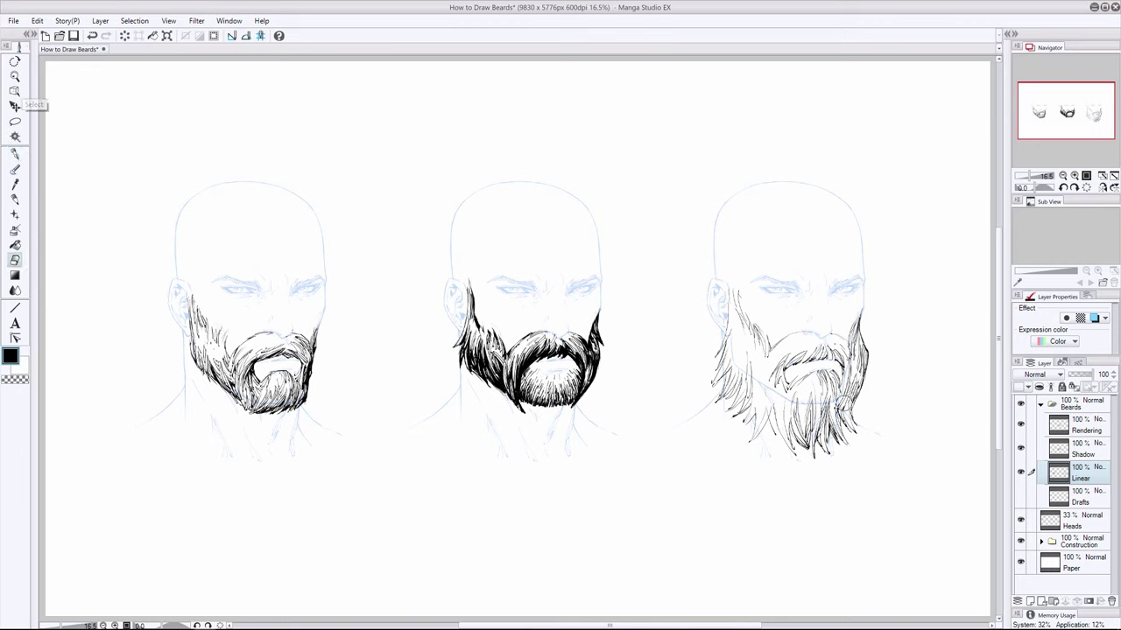
{"action": "left_click_drag", "start_coordinate": [840, 405], "coordinate": [849, 400]}
{"action": "key", "text": "p"}
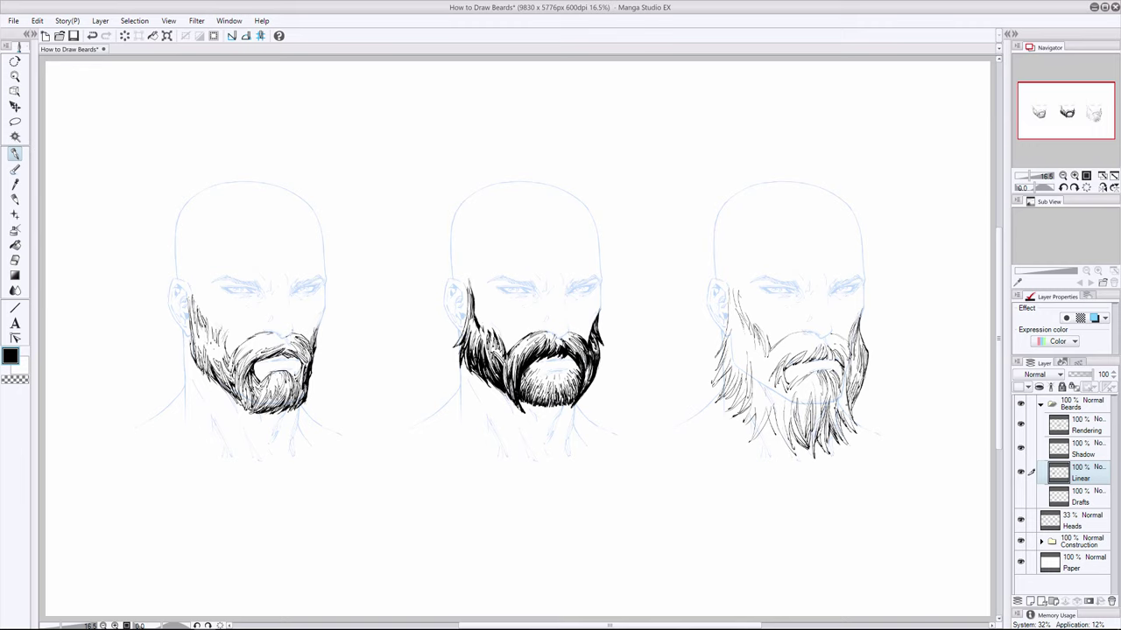
{"action": "left_click_drag", "start_coordinate": [845, 371], "coordinate": [845, 390]}
{"action": "key", "text": "e"}
{"action": "left_click_drag", "start_coordinate": [865, 326], "coordinate": [856, 382]}
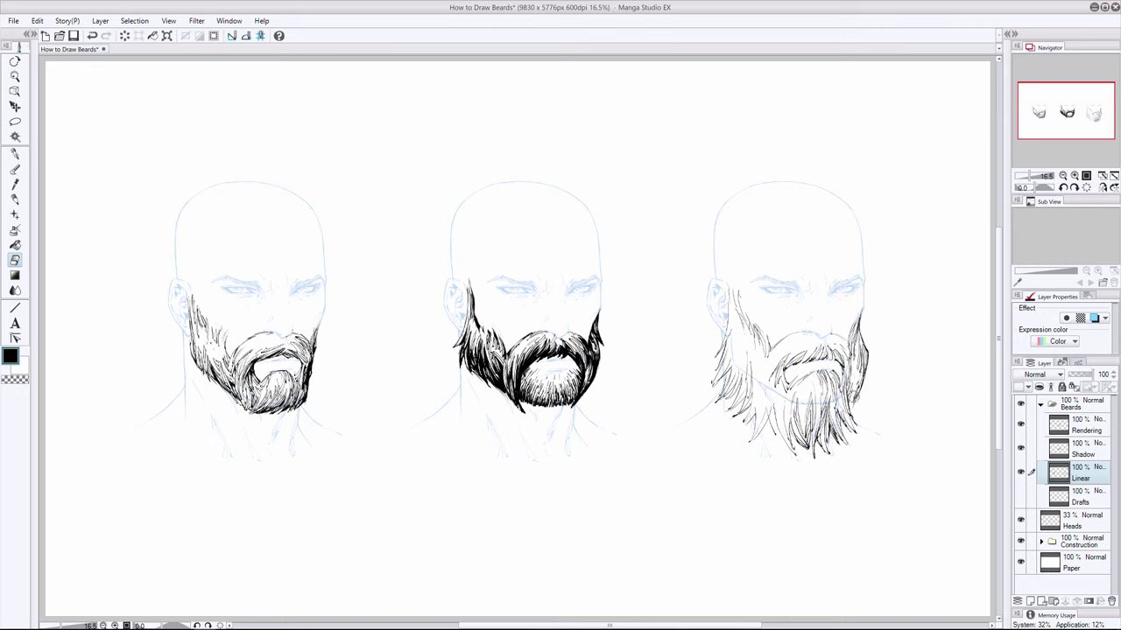
{"action": "key", "text": "i"}
{"action": "left_click_drag", "start_coordinate": [853, 378], "coordinate": [856, 397]}
{"action": "key", "text": "e"}
{"action": "key", "text": "p"}
{"action": "left_click_drag", "start_coordinate": [849, 383], "coordinate": [846, 399]}
- Ink strands below the near side of the third head's chin down to the fringe tips, undoing one trial stroke
{"action": "left_click_drag", "start_coordinate": [789, 400], "coordinate": [787, 426]}
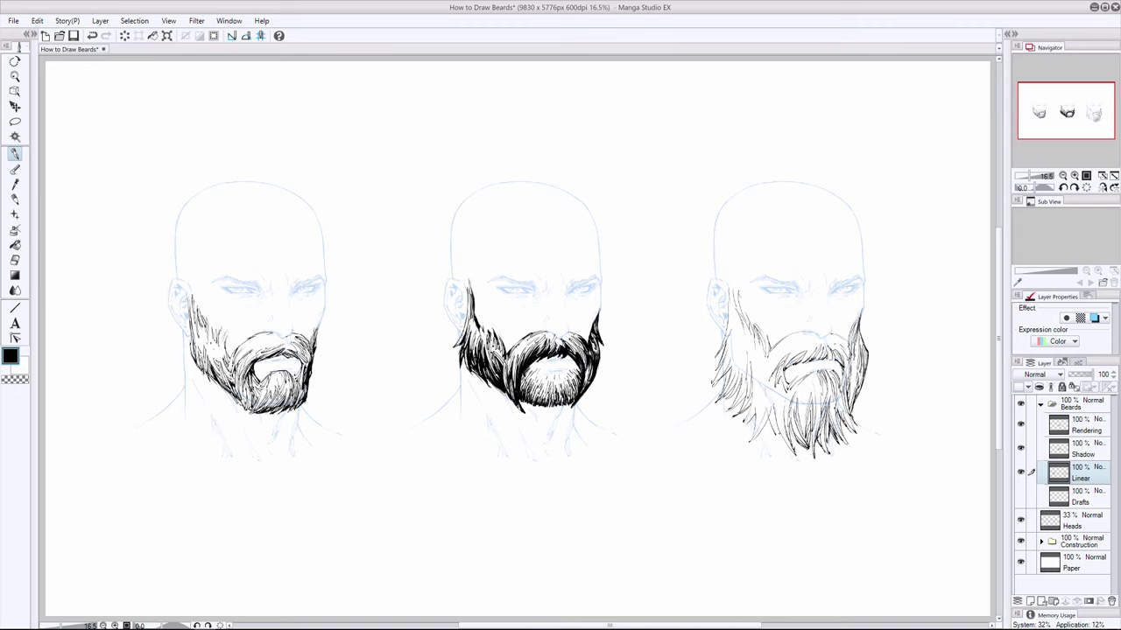
{"action": "mouse_move", "coordinate": [779, 434]}
{"action": "left_mouse_down"}
{"action": "mouse_move", "coordinate": [787, 446]}
{"action": "mouse_move", "coordinate": [778, 445]}
{"action": "left_mouse_up"}
{"action": "left_click_drag", "start_coordinate": [795, 386], "coordinate": [786, 399]}
{"action": "key", "text": "ctrl+z"}
{"action": "mouse_move", "coordinate": [773, 421]}
{"action": "left_mouse_down"}
{"action": "mouse_move", "coordinate": [780, 440]}
{"action": "mouse_move", "coordinate": [775, 418]}
{"action": "left_mouse_up"}
{"action": "left_click_drag", "start_coordinate": [771, 415], "coordinate": [776, 435]}
{"action": "left_click_drag", "start_coordinate": [788, 426], "coordinate": [783, 441]}
{"action": "left_click_drag", "start_coordinate": [792, 395], "coordinate": [785, 414]}
- Fill the third beard's near jaw area with long strands running down into the lower tufts
{"action": "left_click_drag", "start_coordinate": [769, 391], "coordinate": [755, 436]}
{"action": "left_click_drag", "start_coordinate": [758, 418], "coordinate": [753, 432]}
{"action": "left_click_drag", "start_coordinate": [760, 383], "coordinate": [755, 422]}
{"action": "left_click_drag", "start_coordinate": [759, 383], "coordinate": [762, 416]}
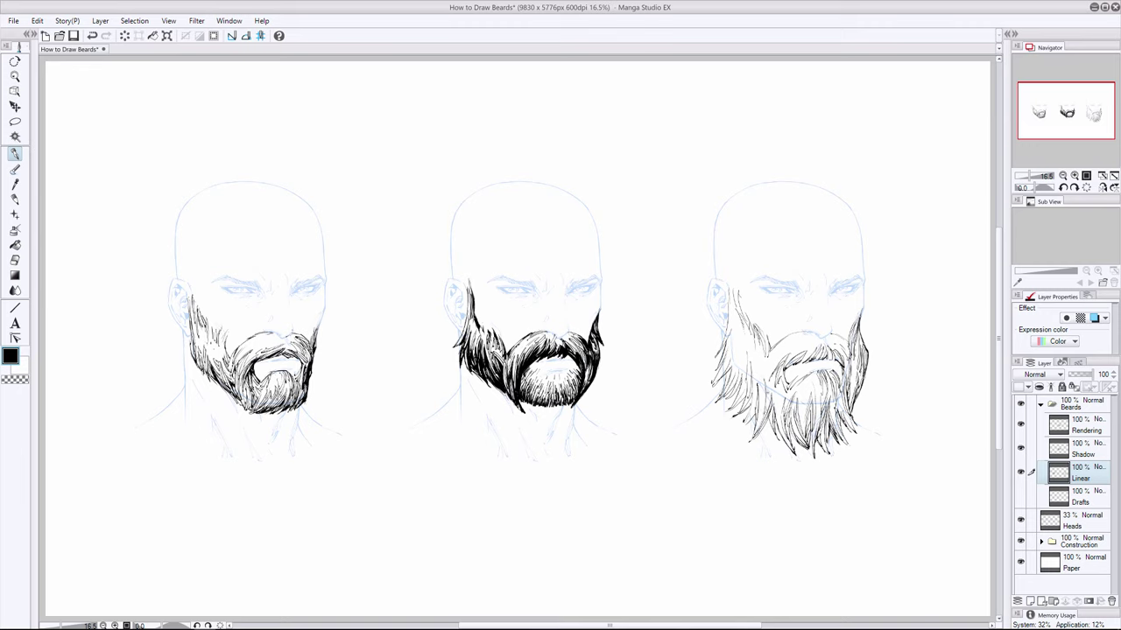
{"action": "left_click_drag", "start_coordinate": [769, 378], "coordinate": [764, 396]}
{"action": "left_click_drag", "start_coordinate": [757, 372], "coordinate": [750, 420]}
- Ink long strands down the near side of the third beard below the ear, undoing several trial strokes
{"action": "left_click_drag", "start_coordinate": [750, 350], "coordinate": [745, 394]}
{"action": "left_click_drag", "start_coordinate": [747, 341], "coordinate": [737, 401]}
{"action": "left_click_drag", "start_coordinate": [742, 352], "coordinate": [735, 398]}
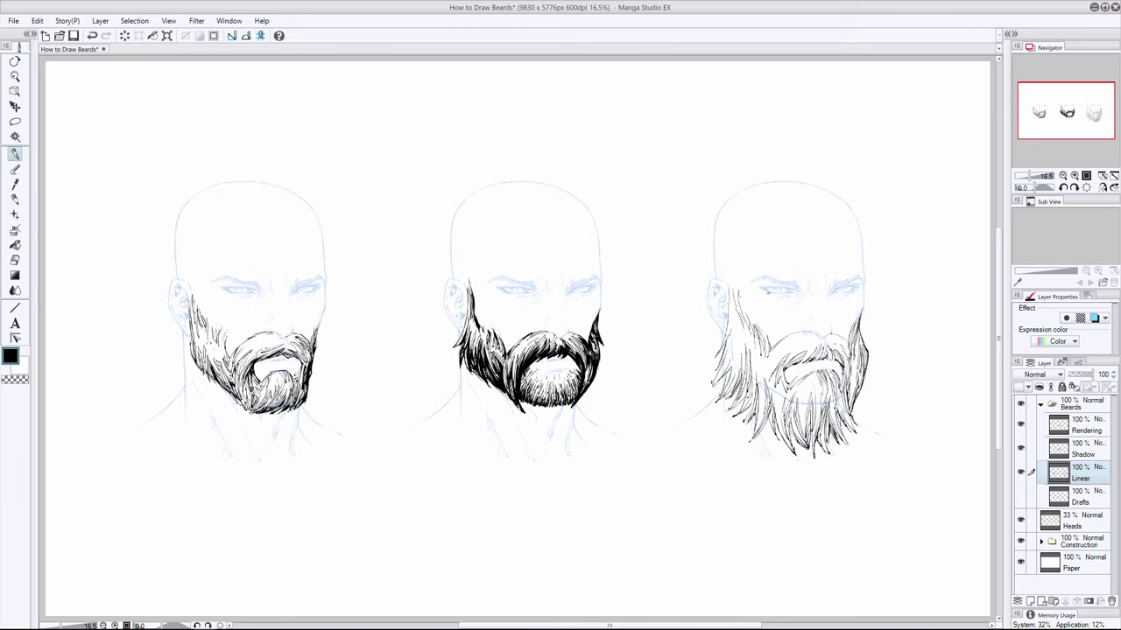
{"action": "key", "text": "ctrl+z"}
{"action": "mouse_move", "coordinate": [727, 347]}
{"action": "left_mouse_down"}
{"action": "mouse_move", "coordinate": [716, 380]}
{"action": "mouse_move", "coordinate": [724, 370]}
{"action": "left_mouse_up"}
{"action": "left_click_drag", "start_coordinate": [744, 327], "coordinate": [738, 353]}
{"action": "key", "text": "ctrl+z"}
{"action": "left_click_drag", "start_coordinate": [738, 368], "coordinate": [728, 391]}
{"action": "left_click_drag", "start_coordinate": [730, 369], "coordinate": [725, 384]}
{"action": "left_click_drag", "start_coordinate": [757, 398], "coordinate": [755, 430]}
{"action": "key", "text": "ctrl+z"}
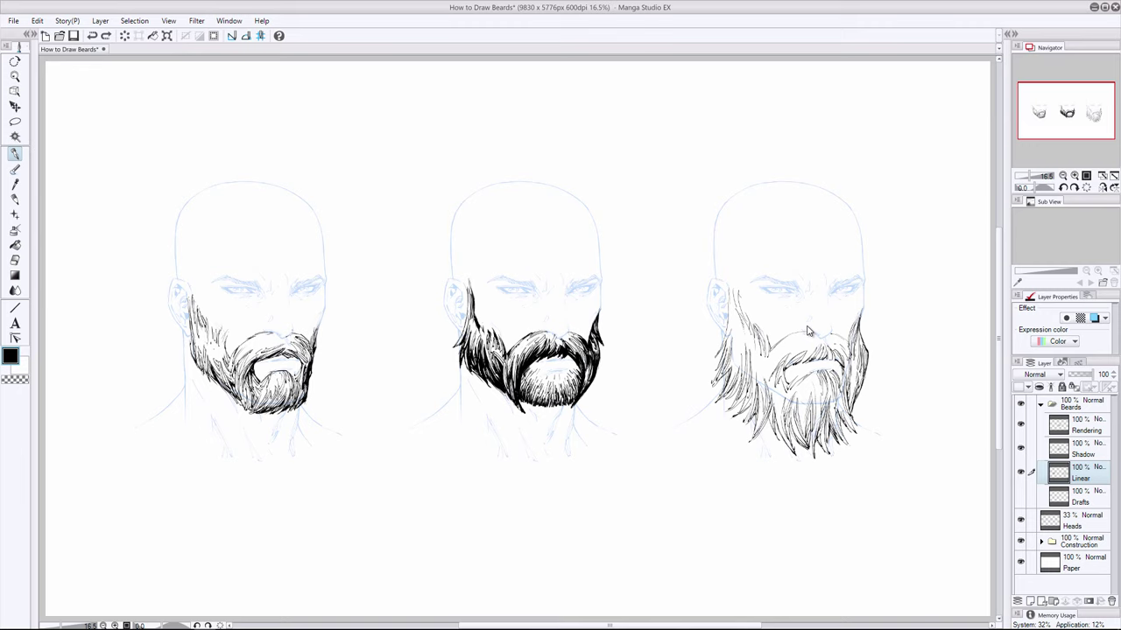
{"action": "key", "text": "ctrl+z"}
- Ink hair strokes down the third head's near sideburn and compare them using undo and redo
{"action": "left_click_drag", "start_coordinate": [740, 298], "coordinate": [734, 330]}
{"action": "left_click_drag", "start_coordinate": [732, 313], "coordinate": [725, 350]}
{"action": "key", "text": "ctrl+z"}
{"action": "key", "text": "ctrl+y"}
{"action": "key", "text": "ctrl+z"}
{"action": "key", "text": "ctrl+z"}
{"action": "key", "text": "ctrl+y"}
{"action": "key", "text": "ctrl+y"}
{"action": "key", "text": "ctrl+y"}
{"action": "key", "text": "ctrl+y"}
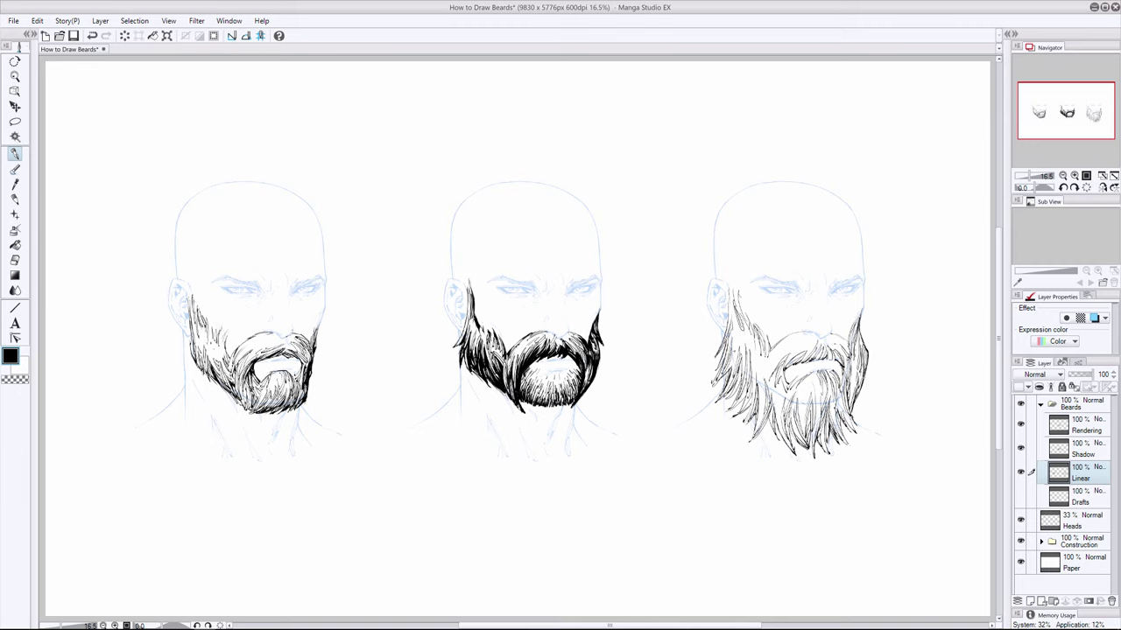
{"action": "key", "text": "ctrl+y"}
{"action": "key", "text": "ctrl+y"}
{"action": "key", "text": "ctrl+z"}
{"action": "key", "text": "ctrl+y"}
- Add strands at the third beard's near jaw and moustache corner, and erase excess ink on the far side
{"action": "left_click_drag", "start_coordinate": [760, 385], "coordinate": [759, 422]}
{"action": "left_click_drag", "start_coordinate": [769, 353], "coordinate": [781, 371]}
{"action": "key", "text": "e"}
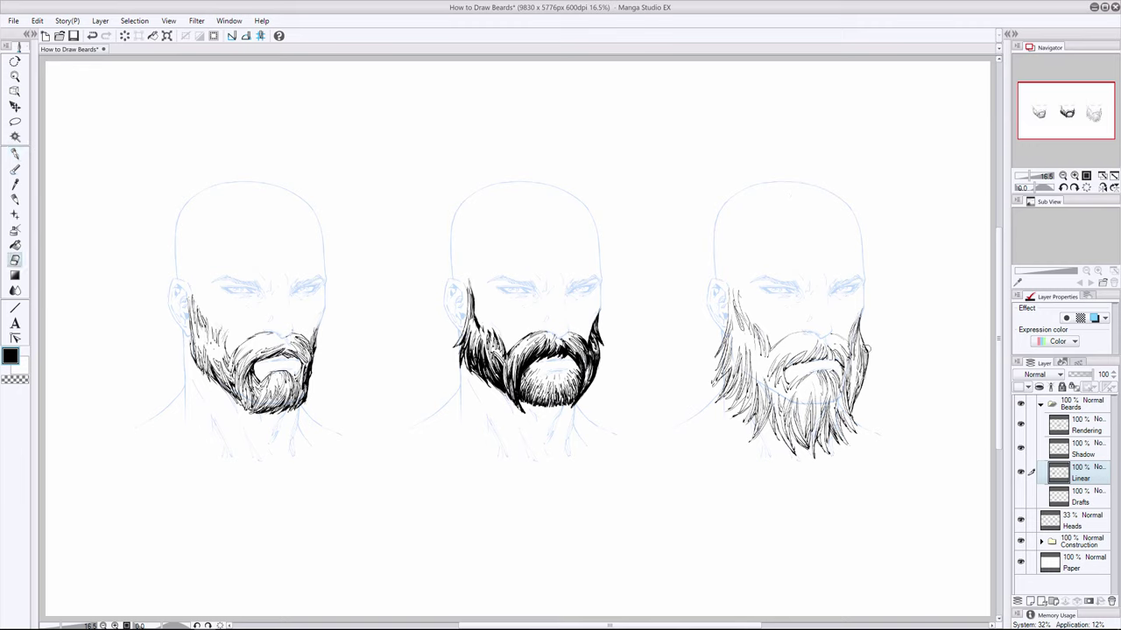
{"action": "left_click_drag", "start_coordinate": [859, 345], "coordinate": [860, 371]}
- Switch back to the pen and ink a short hair stroke on the first head's moustache
{"action": "mouse_move", "coordinate": [1066, 121]}
{"action": "left_mouse_down"}
{"action": "mouse_move", "coordinate": [1077, 155]}
{"action": "mouse_move", "coordinate": [1073, 124]}
{"action": "left_mouse_up"}
{"action": "left_click", "coordinate": [1102, 176]}
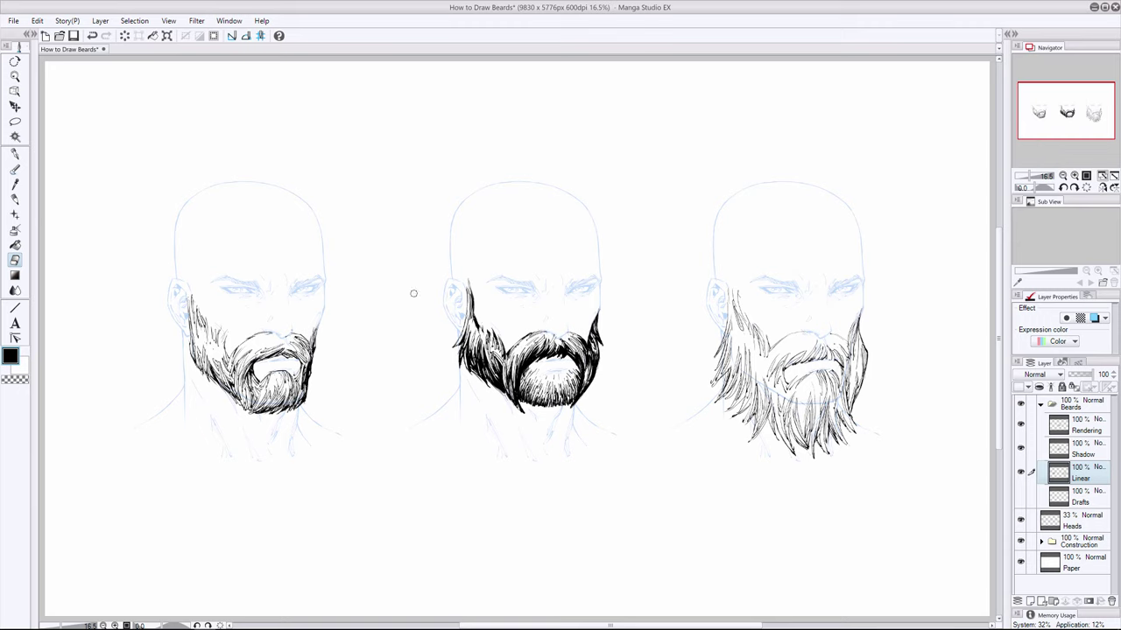
{"action": "left_click", "coordinate": [15, 154]}
{"action": "left_click_drag", "start_coordinate": [254, 348], "coordinate": [264, 357]}
- Add a new layer directly above the Drafts layer in the Beards folder
{"action": "left_click", "coordinate": [1084, 501]}
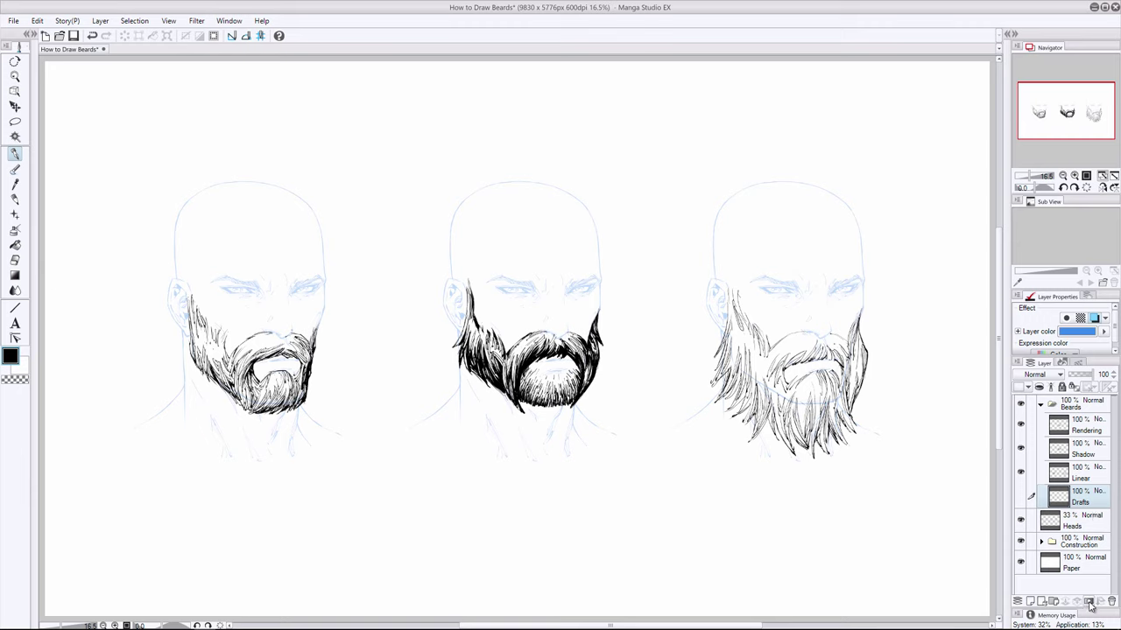
{"action": "left_click", "coordinate": [1030, 602]}
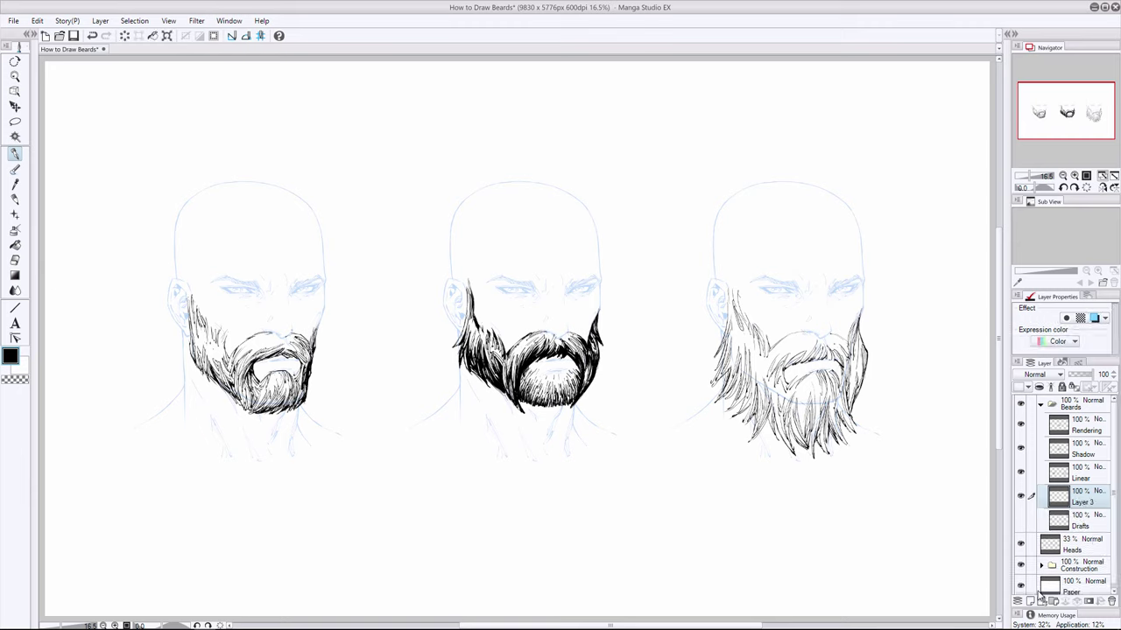
- Rename the new layer above Drafts as Beard Background
{"action": "double_click", "coordinate": [1084, 502]}
{"action": "type", "text": "Beard"}
{"action": "key", "text": "Return"}
{"action": "type", "text": "Background"}
{"action": "key", "text": "Return"}
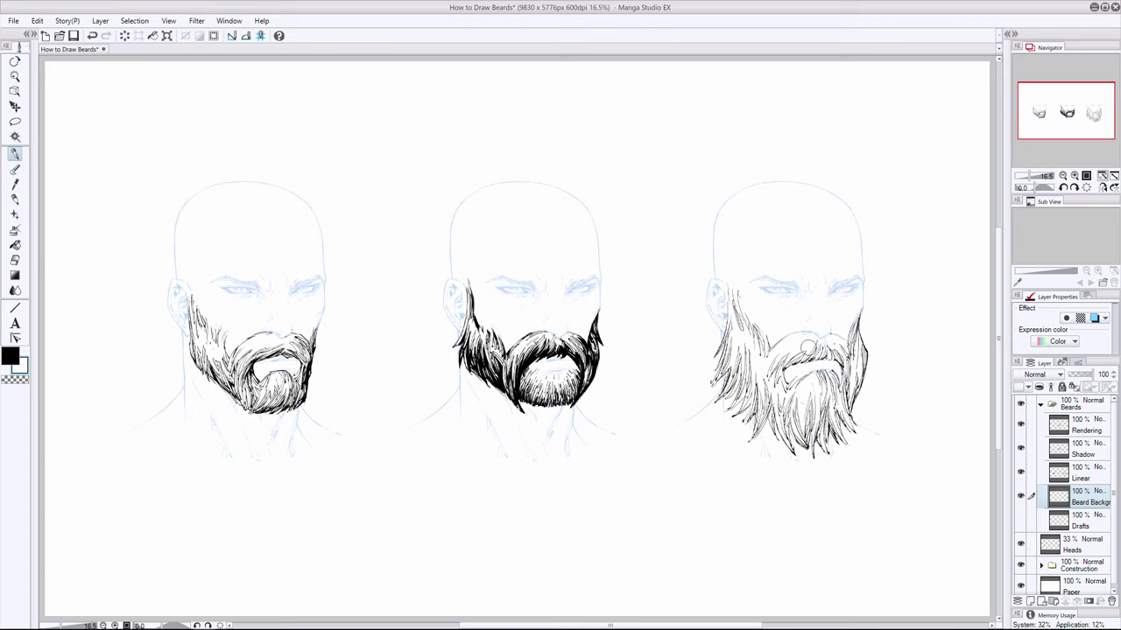
- Turn off the Heads layer's blue layer colour, set its opacity to 100, and make Beard Background the active layer
{"action": "left_click", "coordinate": [1073, 546]}
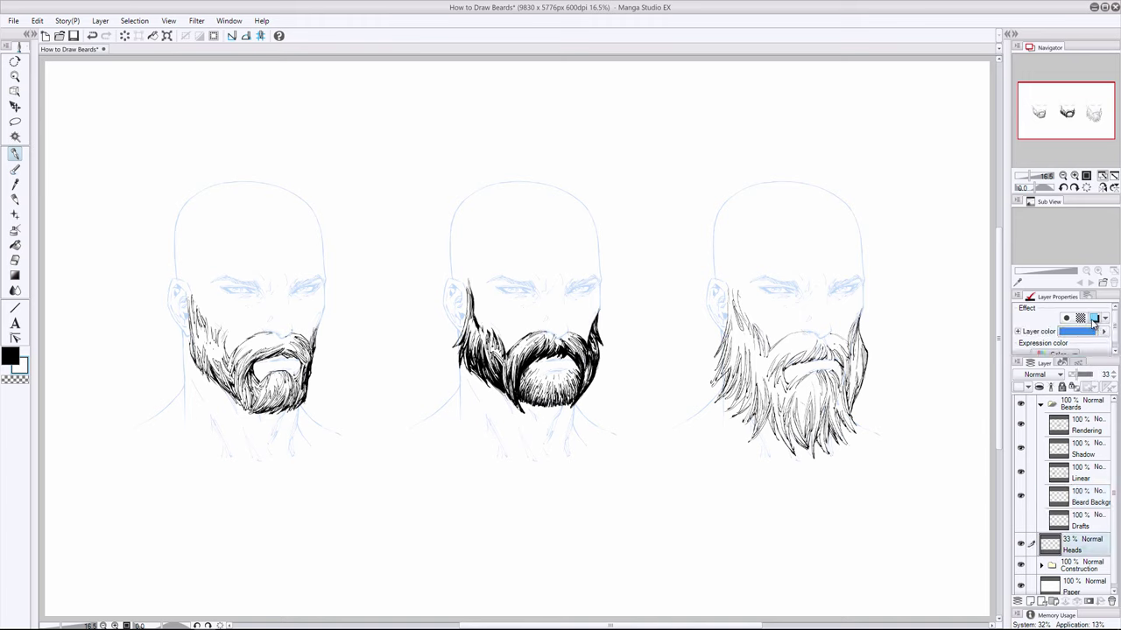
{"action": "left_click", "coordinate": [1094, 318]}
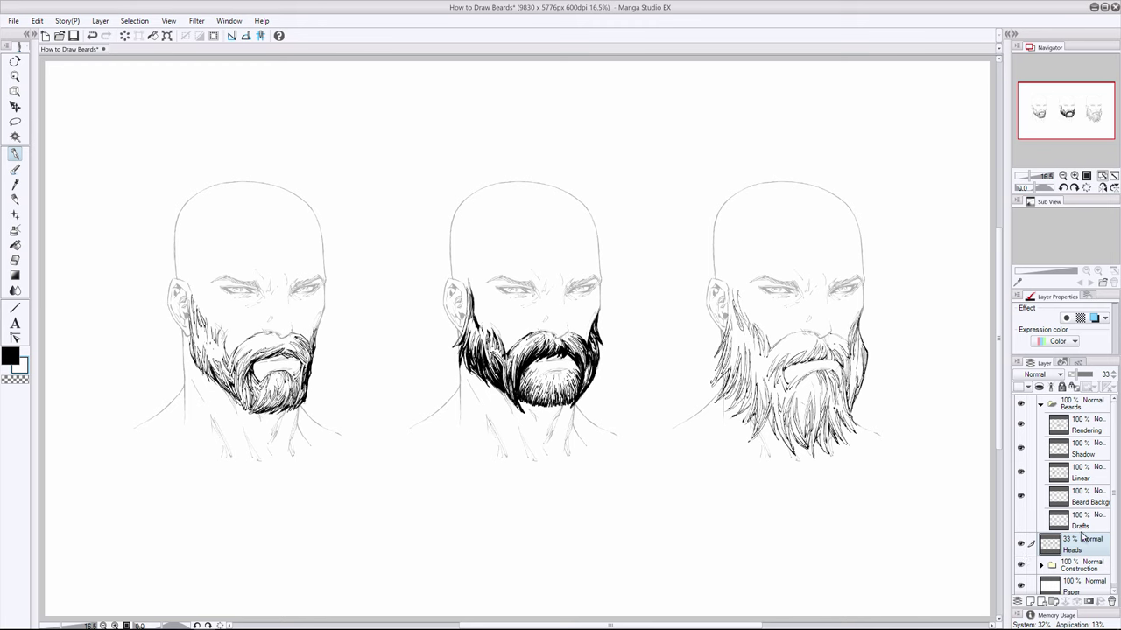
{"action": "left_click_drag", "start_coordinate": [1082, 374], "coordinate": [1103, 375]}
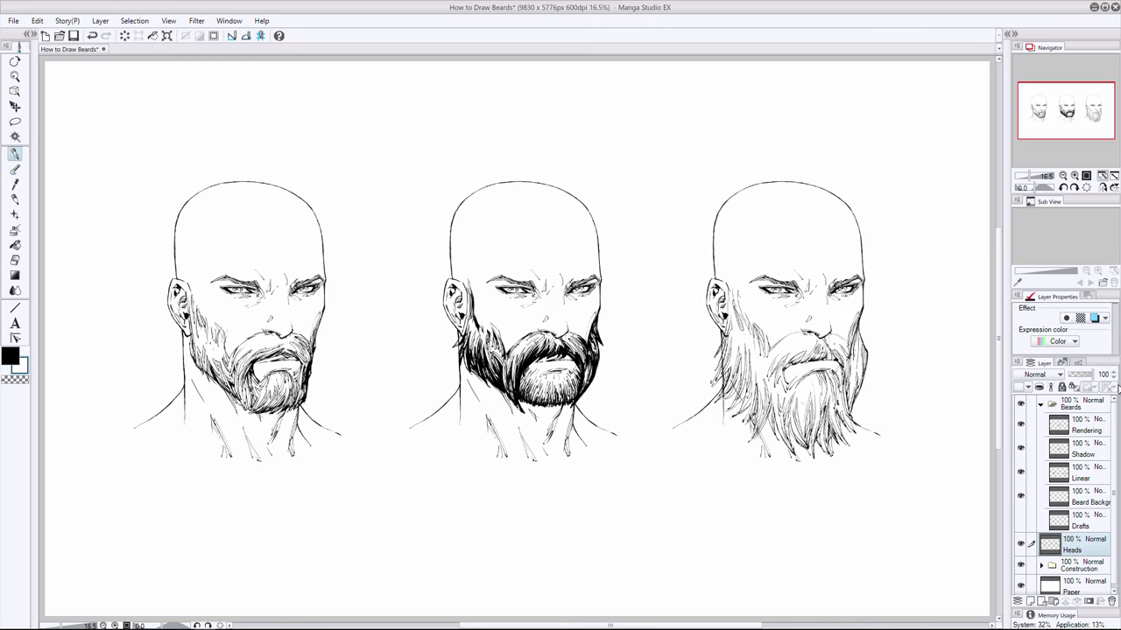
{"action": "left_click", "coordinate": [1091, 497]}
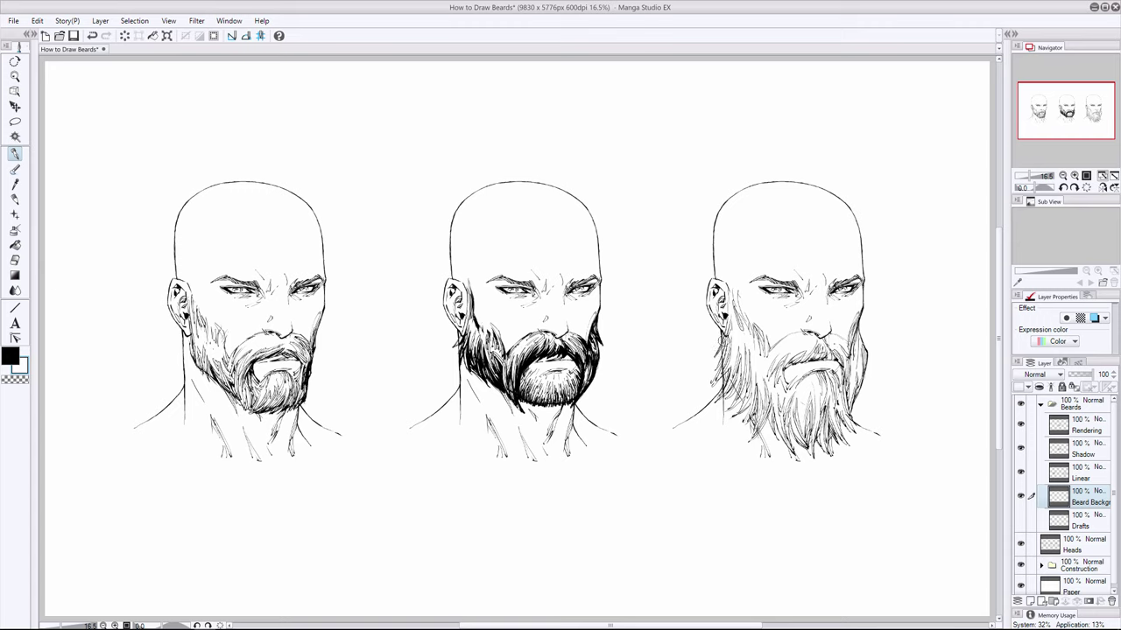
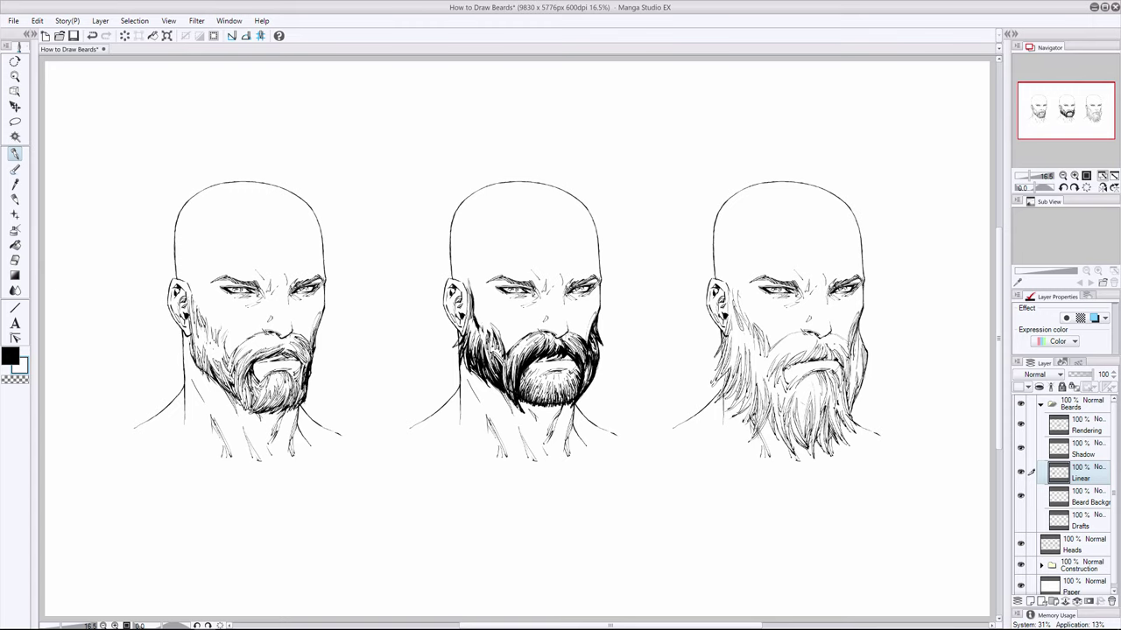
- On the Linear layer, darken the hair strokes under the third head's moustache around the mouth
{"action": "key", "text": "c"}
{"action": "key", "text": "ctrl+z"}
{"action": "left_click", "coordinate": [795, 373]}
{"action": "left_click_drag", "start_coordinate": [826, 366], "coordinate": [813, 371]}
- Ink short hair strokes along the third beard's far jaw and compare the last one using undo and redo
{"action": "key", "text": "e"}
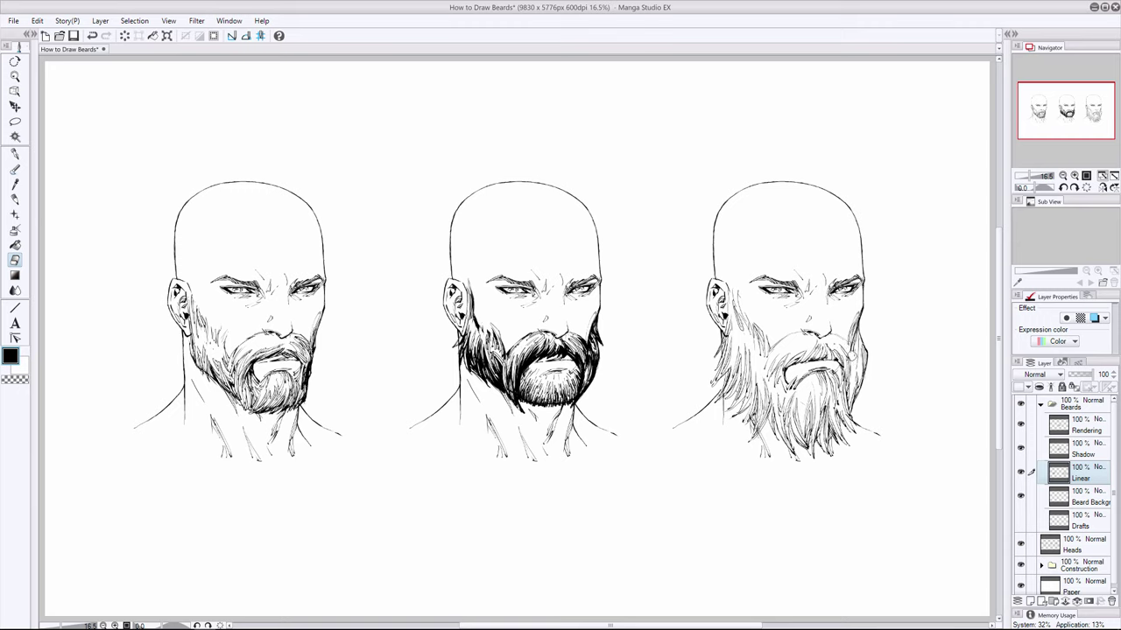
{"action": "key", "text": "i"}
{"action": "key", "text": "b"}
{"action": "left_click_drag", "start_coordinate": [854, 367], "coordinate": [855, 388]}
{"action": "left_click_drag", "start_coordinate": [854, 381], "coordinate": [848, 391]}
{"action": "key", "text": "i"}
{"action": "key", "text": "ctrl+z"}
{"action": "key", "text": "ctrl+y"}
{"action": "key", "text": "e"}
- Switch back to the pen, ink a strand on the third beard's far cheek, and compare it using undo and redo
{"action": "key", "text": "p"}
{"action": "left_click_drag", "start_coordinate": [857, 337], "coordinate": [858, 356]}
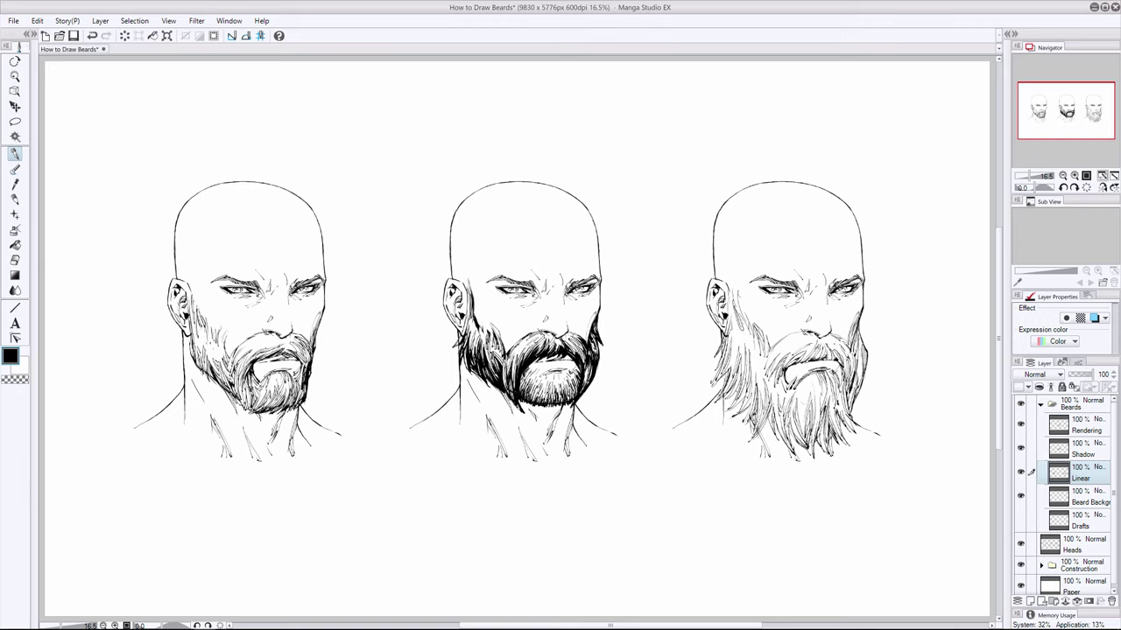
{"action": "key", "text": "ctrl+z"}
{"action": "key", "text": "ctrl+y"}
{"action": "key", "text": "ctrl+z"}
{"action": "key", "text": "ctrl+y"}
- Ink long strands down the middle of the third beard's chin and compare them using undo and redo
{"action": "left_click_drag", "start_coordinate": [779, 413], "coordinate": [783, 428]}
{"action": "left_click_drag", "start_coordinate": [801, 388], "coordinate": [799, 429]}
{"action": "mouse_move", "coordinate": [809, 393]}
{"action": "left_mouse_down"}
{"action": "mouse_move", "coordinate": [801, 424]}
{"action": "mouse_move", "coordinate": [810, 430]}
{"action": "mouse_move", "coordinate": [812, 421]}
{"action": "left_mouse_up"}
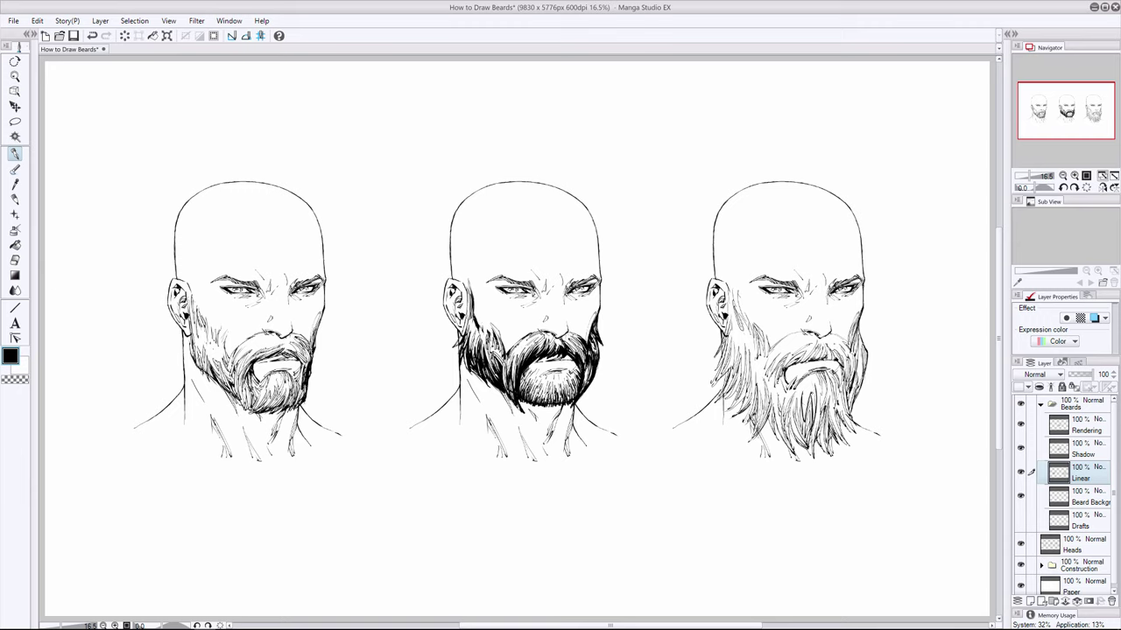
{"action": "key", "text": "ctrl+z"}
{"action": "key", "text": "ctrl+z"}
{"action": "key", "text": "ctrl+z"}
{"action": "key", "text": "ctrl+y"}
{"action": "key", "text": "ctrl+z"}
{"action": "key", "text": "ctrl+y"}
- Add strands to the far half of the third beard's chin and a stroke below the near mouth corner
{"action": "left_click_drag", "start_coordinate": [821, 428], "coordinate": [823, 445]}
{"action": "left_click_drag", "start_coordinate": [831, 403], "coordinate": [836, 425]}
{"action": "key", "text": "ctrl+z"}
{"action": "key", "text": "ctrl+y"}
{"action": "left_click_drag", "start_coordinate": [781, 380], "coordinate": [780, 404]}
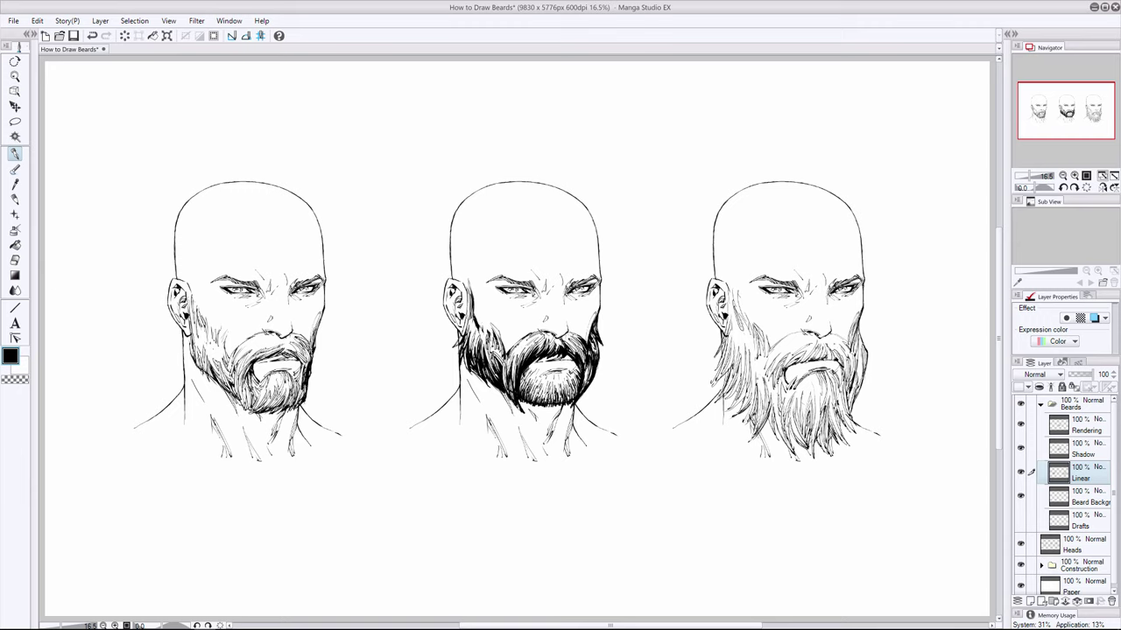
- Ink a strand on the third beard's near jaw, discard a sideburn stroke, and add one along the far edge
{"action": "left_click_drag", "start_coordinate": [750, 394], "coordinate": [745, 417]}
{"action": "left_click_drag", "start_coordinate": [733, 286], "coordinate": [730, 324]}
{"action": "key", "text": "ctrl+z"}
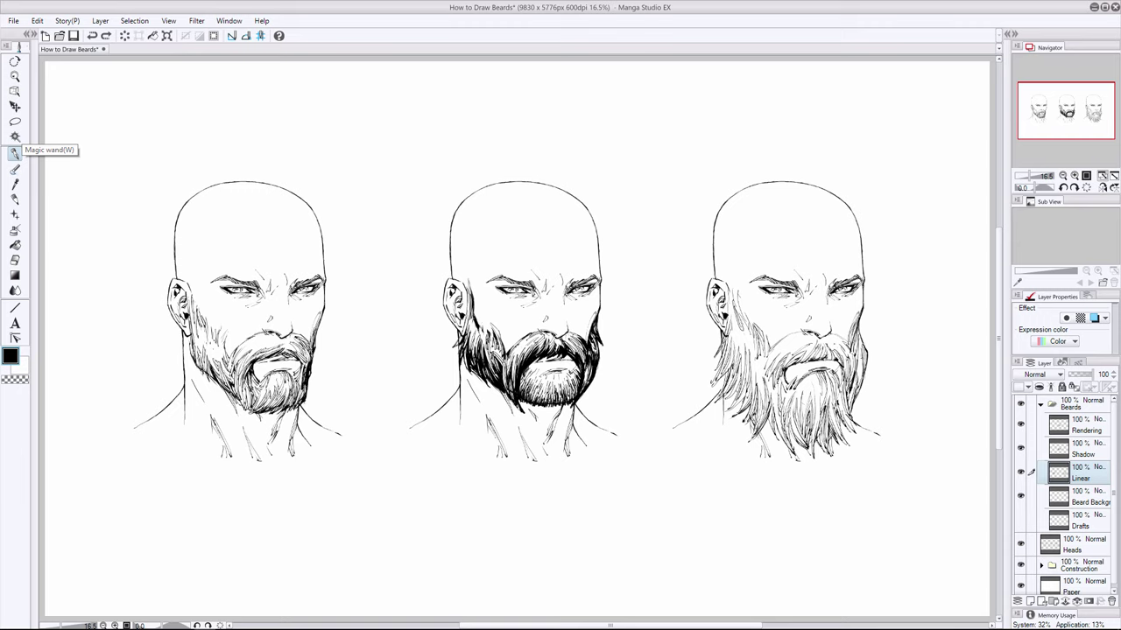
{"action": "left_click", "coordinate": [15, 151]}
{"action": "left_click_drag", "start_coordinate": [861, 353], "coordinate": [862, 379]}
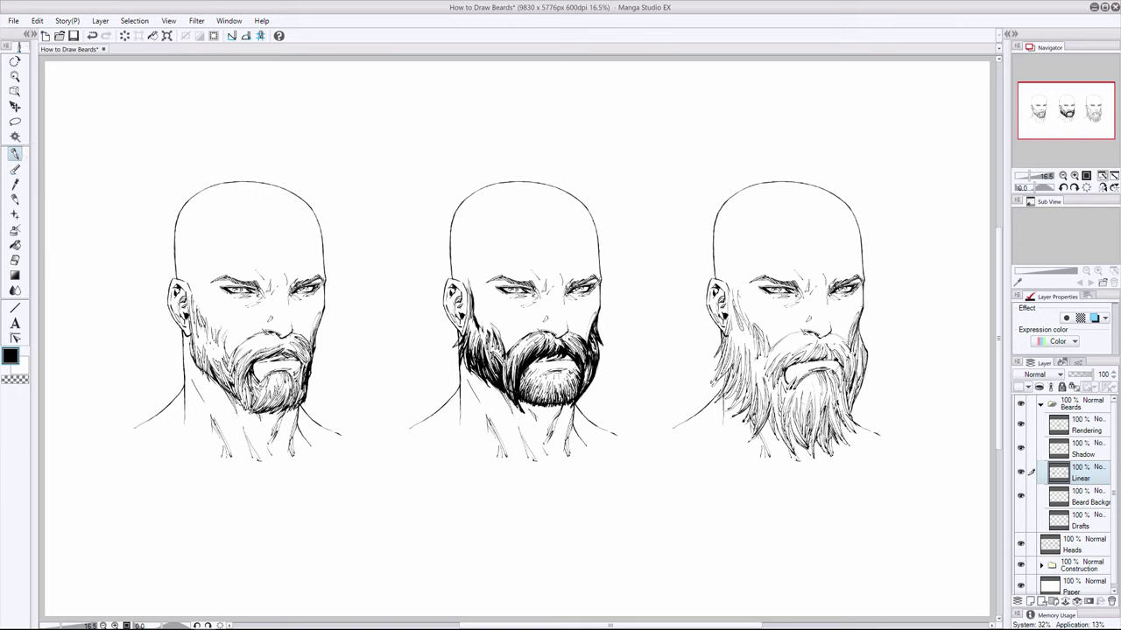
- Ink hair strokes around the third head's mouth, across the moustache, and down the near cheek
{"action": "left_click_drag", "start_coordinate": [786, 371], "coordinate": [781, 386]}
{"action": "left_click_drag", "start_coordinate": [814, 373], "coordinate": [799, 393]}
{"action": "left_click_drag", "start_coordinate": [794, 347], "coordinate": [780, 358]}
{"action": "left_click_drag", "start_coordinate": [766, 357], "coordinate": [762, 371]}
{"action": "left_click_drag", "start_coordinate": [759, 366], "coordinate": [757, 394]}
- Ink strands down the lower far edge of the third beard, replacing the first attempt
{"action": "left_click_drag", "start_coordinate": [854, 387], "coordinate": [846, 402]}
{"action": "key", "text": "ctrl+z"}
{"action": "left_click_drag", "start_coordinate": [856, 396], "coordinate": [851, 424]}
{"action": "left_click_drag", "start_coordinate": [850, 414], "coordinate": [843, 426]}
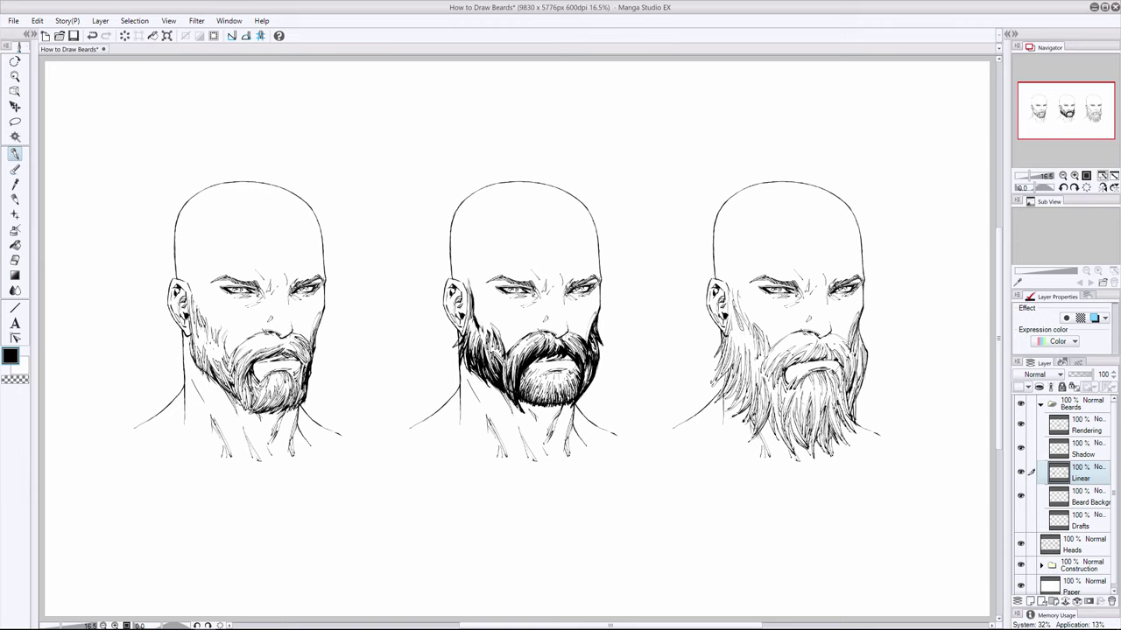
{"action": "left_click_drag", "start_coordinate": [855, 412], "coordinate": [845, 432]}
- Add strokes to the third beard's lower tips and a strand in the middle of the chin
{"action": "left_click_drag", "start_coordinate": [832, 440], "coordinate": [830, 455]}
{"action": "left_click_drag", "start_coordinate": [810, 439], "coordinate": [807, 454]}
{"action": "left_click_drag", "start_coordinate": [815, 406], "coordinate": [819, 424]}
{"action": "key", "text": "ctrl+z"}
{"action": "key", "text": "ctrl+y"}
{"action": "left_click_drag", "start_coordinate": [817, 406], "coordinate": [819, 423]}
{"action": "key", "text": "ctrl+y"}
- Ink strands over the third beard's near cheek, jaw and sideburn, reworking the sideburn stroke using undo and redo
{"action": "left_click_drag", "start_coordinate": [765, 333], "coordinate": [768, 349]}
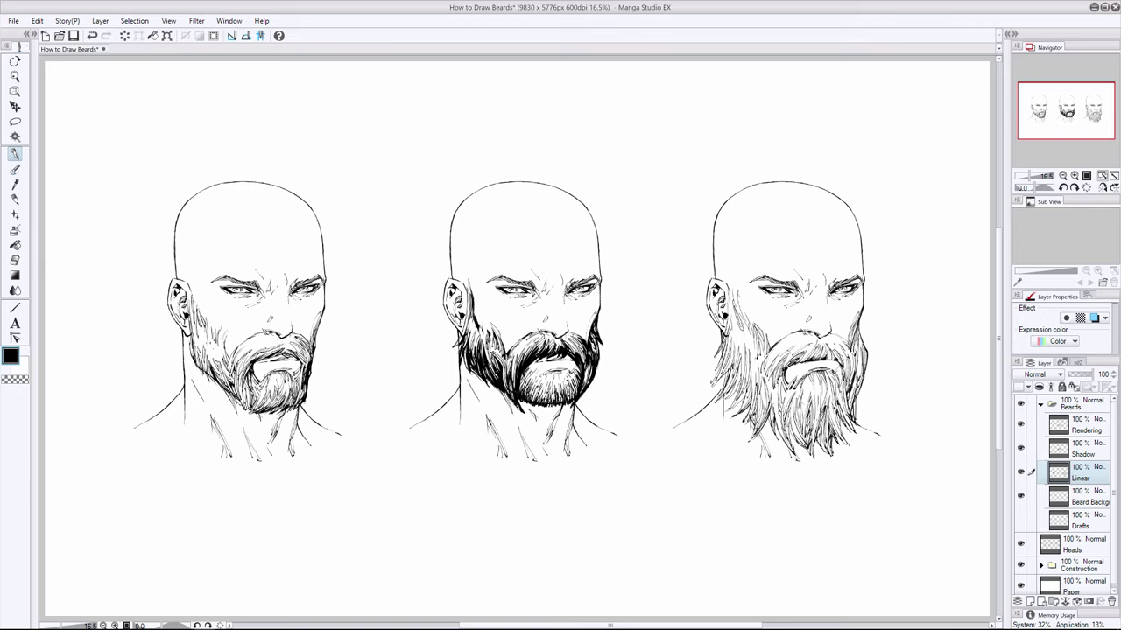
{"action": "left_click_drag", "start_coordinate": [744, 384], "coordinate": [741, 397]}
{"action": "left_click_drag", "start_coordinate": [742, 394], "coordinate": [730, 410]}
{"action": "left_click_drag", "start_coordinate": [741, 379], "coordinate": [734, 393]}
{"action": "left_click_drag", "start_coordinate": [742, 335], "coordinate": [737, 349]}
{"action": "key", "text": "ctrl+z"}
{"action": "key", "text": "ctrl+z"}
{"action": "key", "text": "ctrl+y"}
{"action": "left_click_drag", "start_coordinate": [731, 332], "coordinate": [736, 364]}
- Thicken the strands toward the third beard's lower tips, and undo the trial stroke on the near cheek
{"action": "left_click_drag", "start_coordinate": [799, 414], "coordinate": [792, 440]}
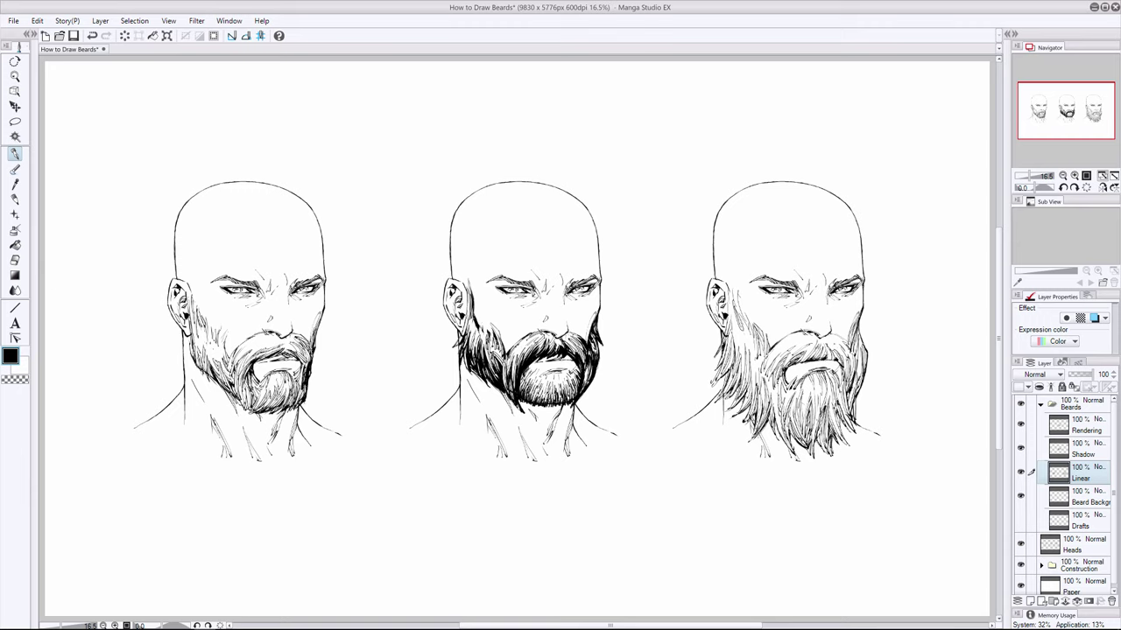
{"action": "left_click_drag", "start_coordinate": [850, 406], "coordinate": [818, 449]}
{"action": "left_click_drag", "start_coordinate": [814, 443], "coordinate": [815, 456]}
{"action": "left_click_drag", "start_coordinate": [745, 324], "coordinate": [757, 341]}
{"action": "key", "text": "ctrl+z"}
{"action": "key", "text": "ctrl+z"}
- On the Beard Background layer, paint a stroke over the second head's mouth beneath the moustache
{"action": "left_click", "coordinate": [1090, 504]}
{"action": "left_click", "coordinate": [1087, 527]}
{"action": "left_click", "coordinate": [1090, 504]}
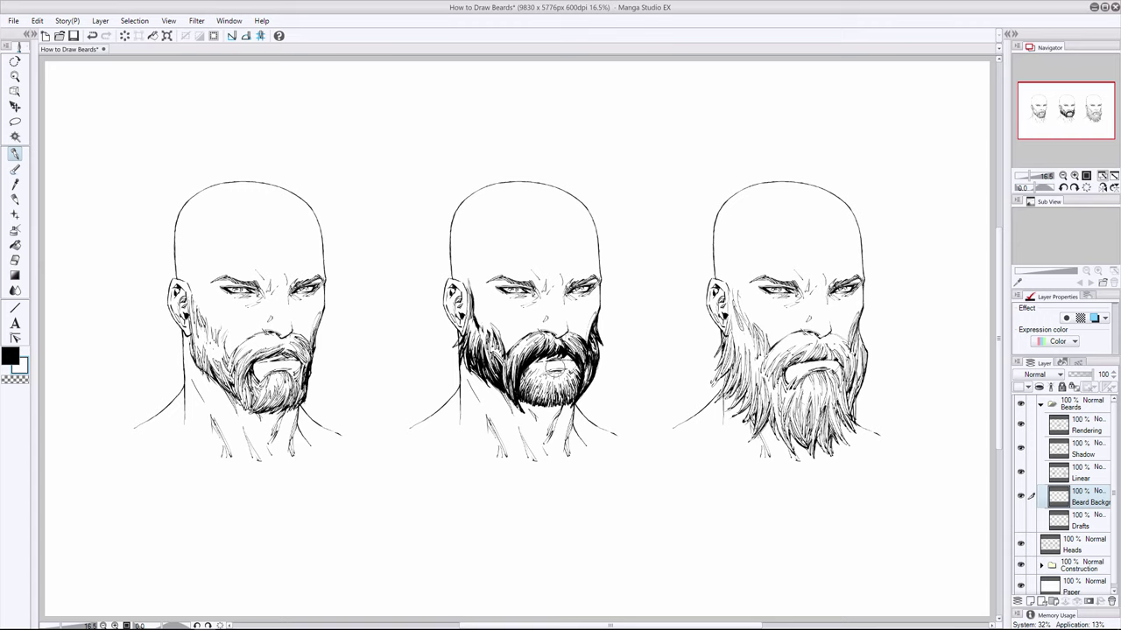
{"action": "left_click_drag", "start_coordinate": [551, 366], "coordinate": [570, 354]}
- Return to the Linear layer, swap the drawing colour, and ink short strands on the third head's near sideburn and cheek
{"action": "left_click", "coordinate": [1085, 433]}
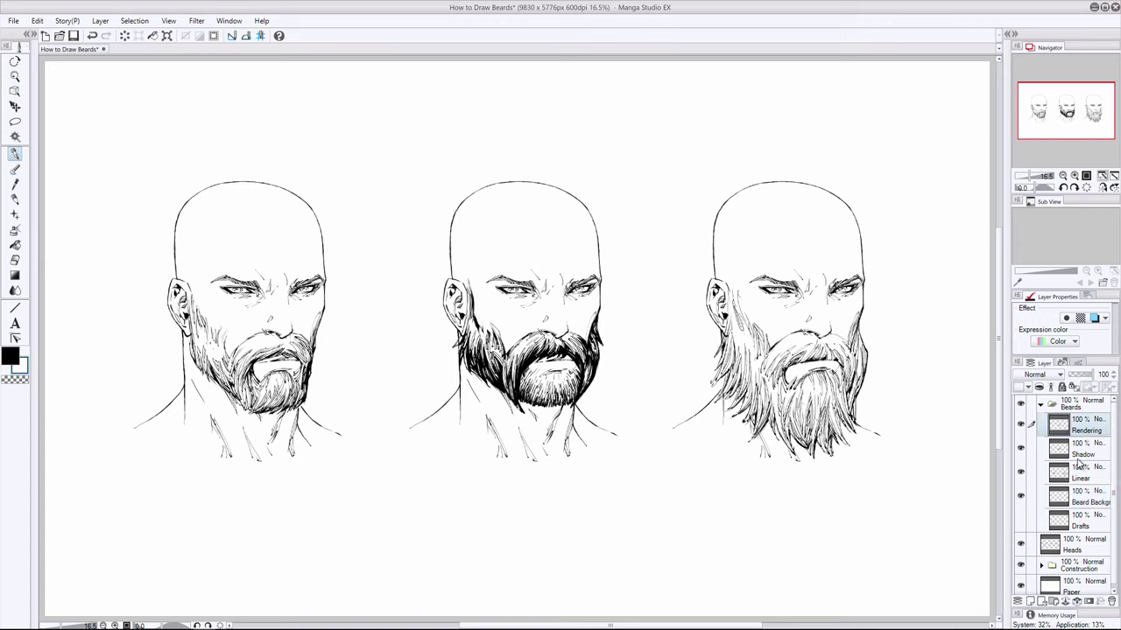
{"action": "left_click", "coordinate": [1084, 453]}
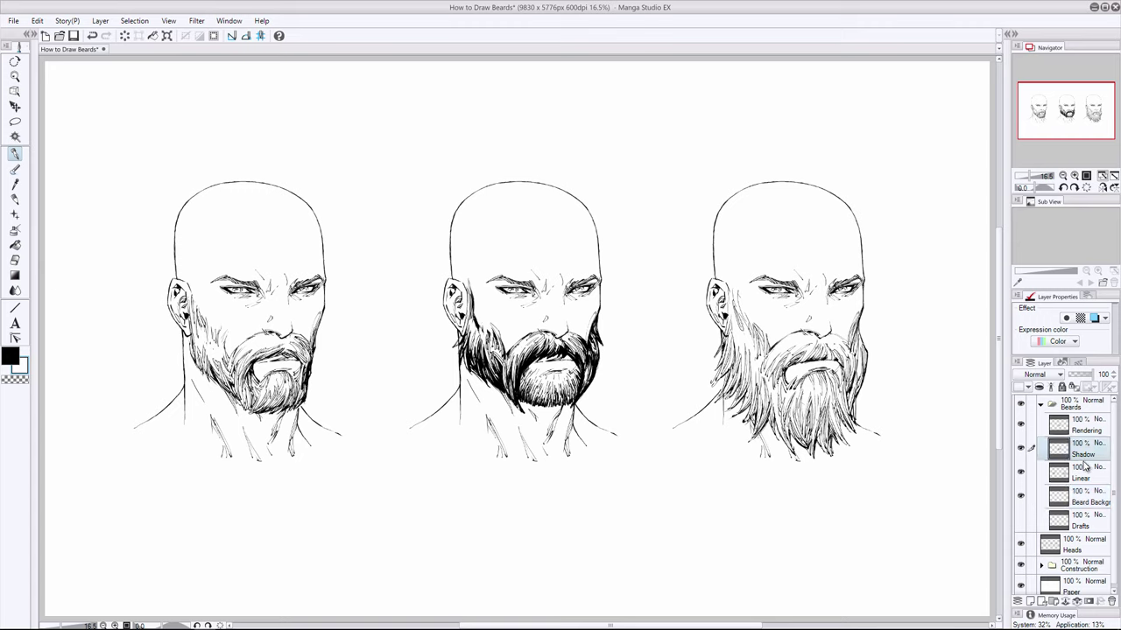
{"action": "left_click", "coordinate": [1086, 477]}
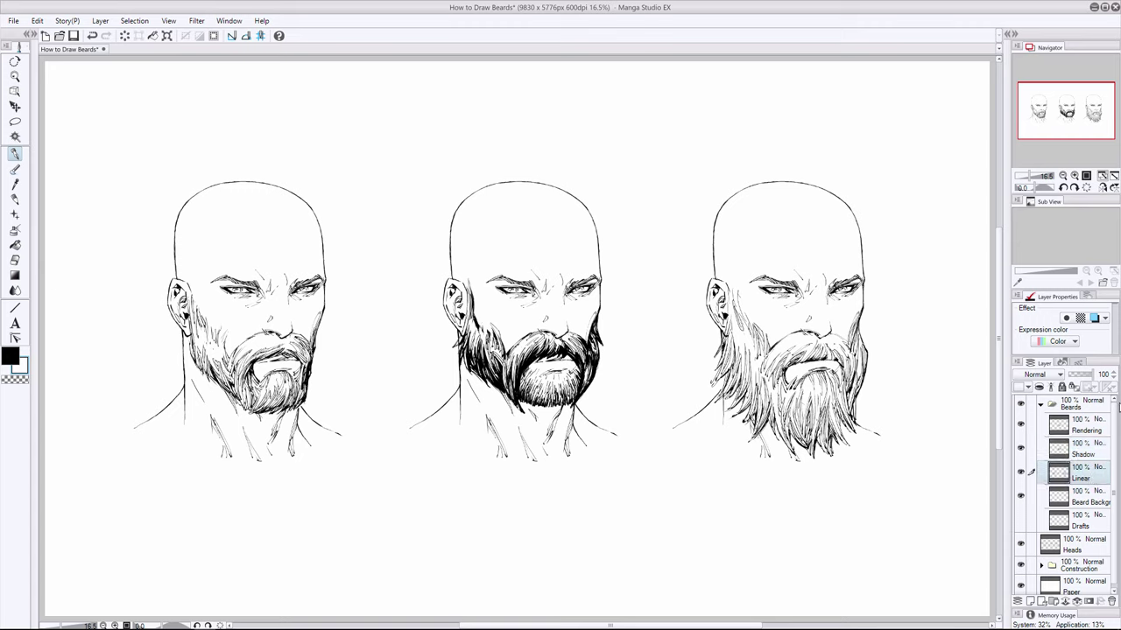
{"action": "key", "text": "alt"}
{"action": "key", "text": "x"}
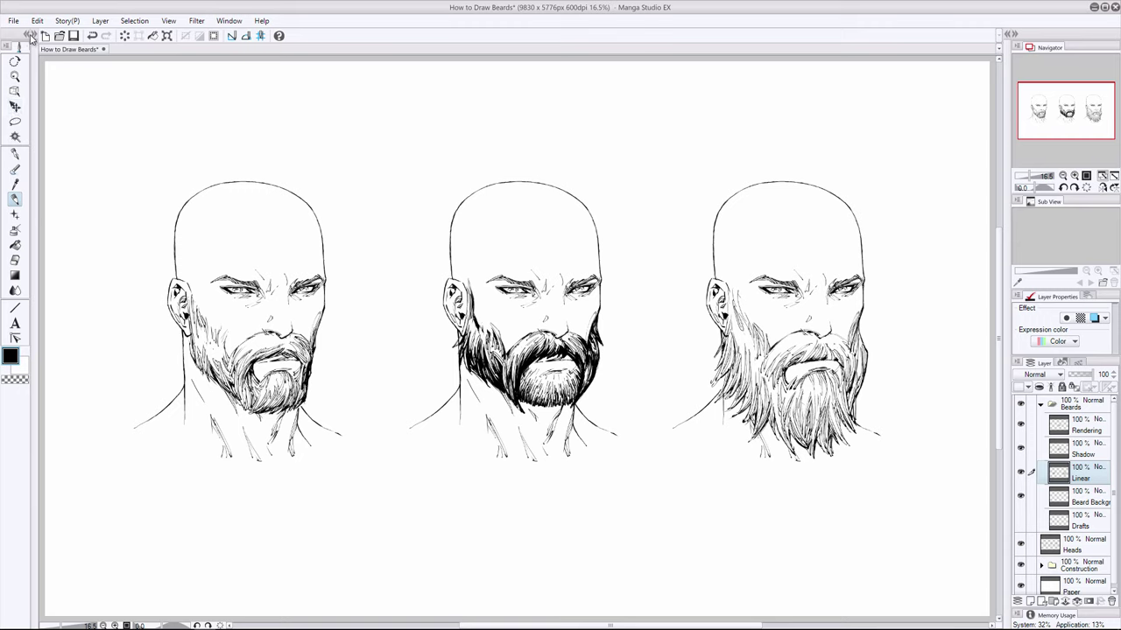
{"action": "key", "text": "ctrl+z"}
{"action": "key", "text": "alt"}
{"action": "key", "text": "ctrl+y"}
{"action": "left_click_drag", "start_coordinate": [728, 324], "coordinate": [729, 338]}
{"action": "left_click_drag", "start_coordinate": [740, 365], "coordinate": [737, 380]}
{"action": "mouse_move", "coordinate": [745, 340]}
{"action": "left_mouse_down"}
{"action": "mouse_move", "coordinate": [740, 365]}
{"action": "mouse_move", "coordinate": [738, 351]}
{"action": "left_mouse_up"}
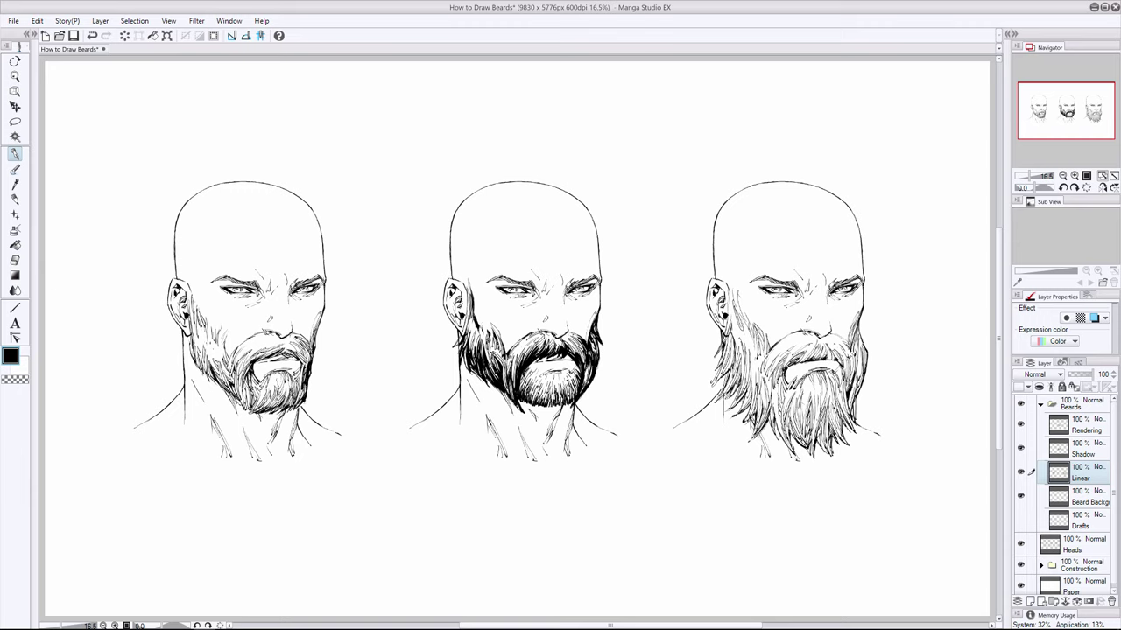
- Undo the last cheek stroke and ink two short strands below the third moustache's far corner
{"action": "key", "text": "ctrl+z"}
{"action": "left_click_drag", "start_coordinate": [828, 372], "coordinate": [834, 385]}
{"action": "left_click_drag", "start_coordinate": [838, 374], "coordinate": [843, 386]}
- Alternate between the Beard Background and Linear layers, and rework the second beard's near cheek and sideburn strands on Linear
{"action": "left_click", "coordinate": [1079, 496]}
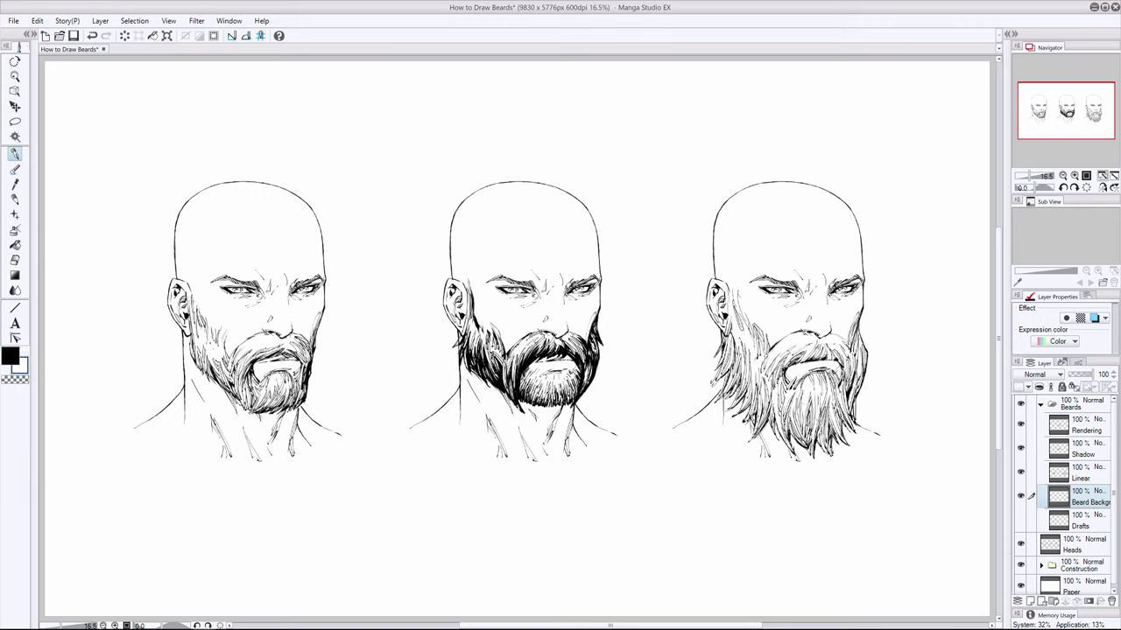
{"action": "left_click", "coordinate": [1081, 477]}
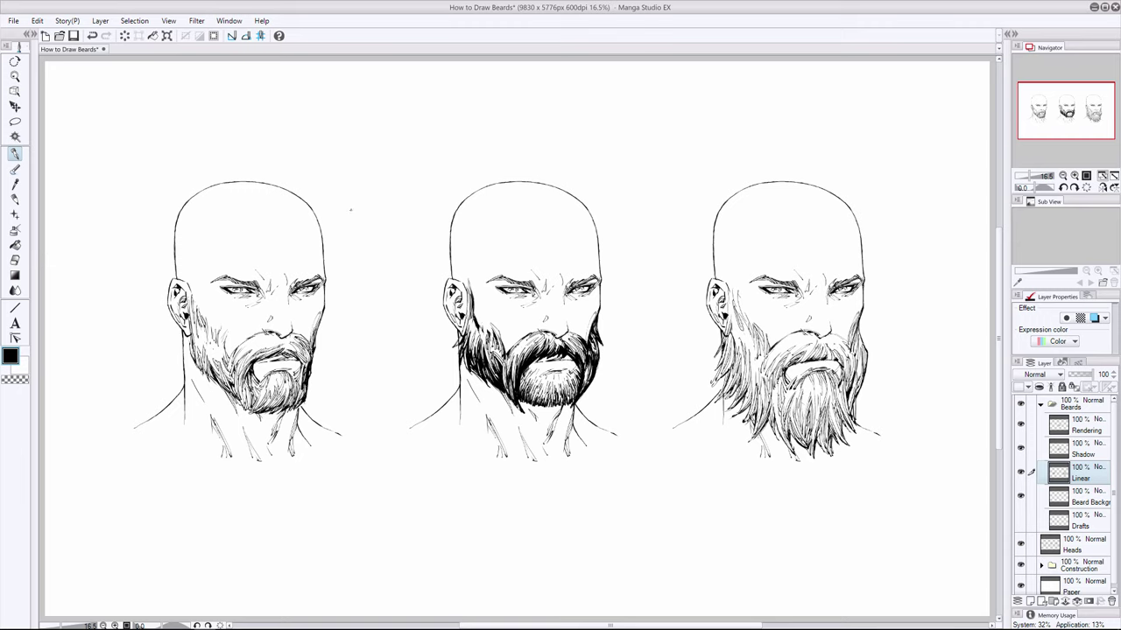
{"action": "left_click", "coordinate": [1096, 488]}
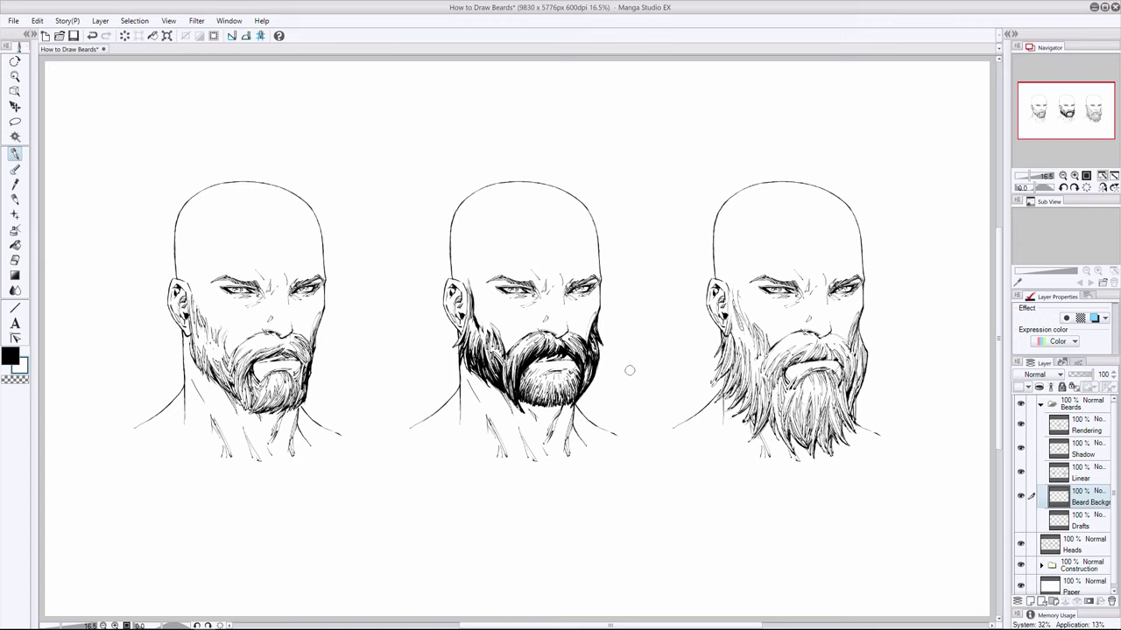
{"action": "left_click", "coordinate": [1081, 474]}
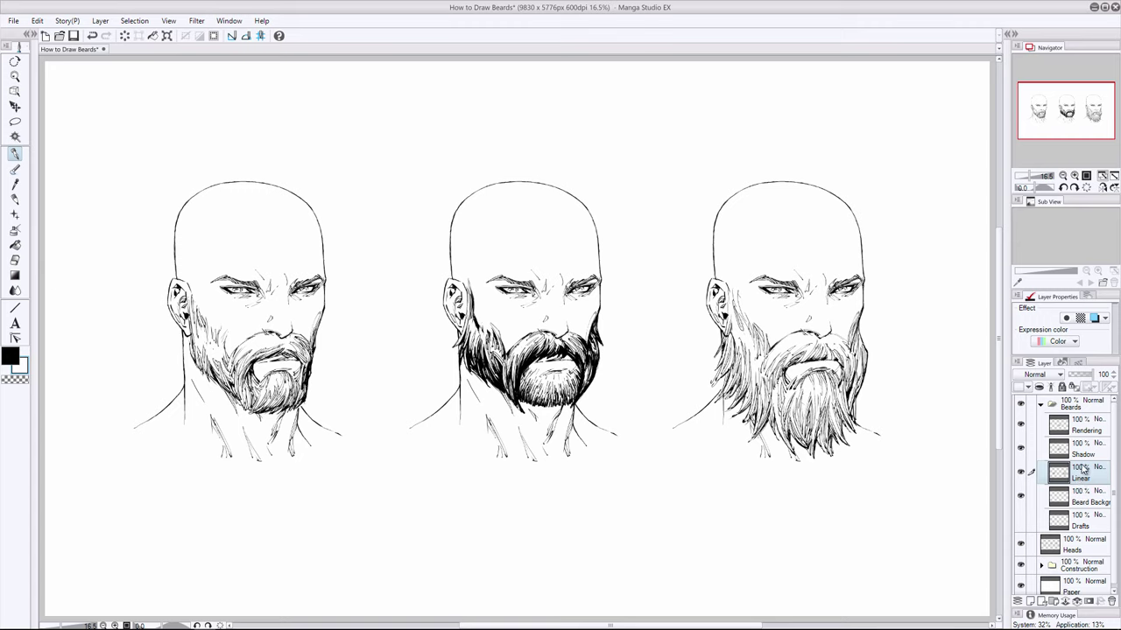
{"action": "left_click_drag", "start_coordinate": [496, 338], "coordinate": [504, 347]}
{"action": "key", "text": "x"}
{"action": "left_click_drag", "start_coordinate": [470, 325], "coordinate": [475, 339]}
{"action": "left_click_drag", "start_coordinate": [468, 319], "coordinate": [458, 344]}
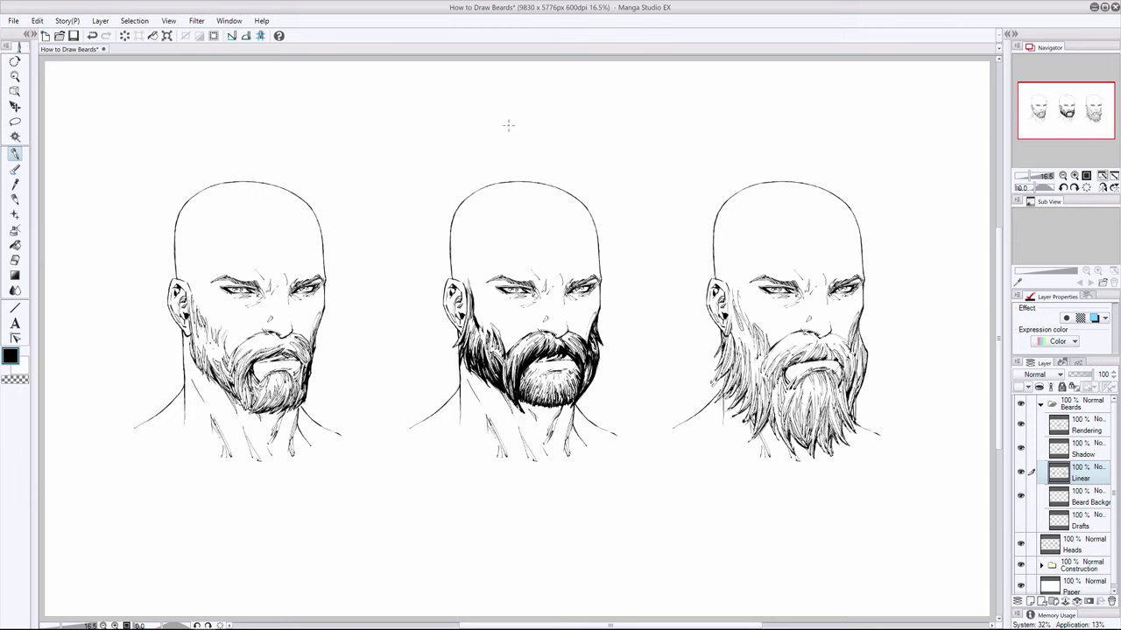
- With the Eraser active, examine the Shadow, Beard Background, Linear and Rendering layers around the second beard
{"action": "key", "text": "e"}
{"action": "left_click", "coordinate": [1090, 451]}
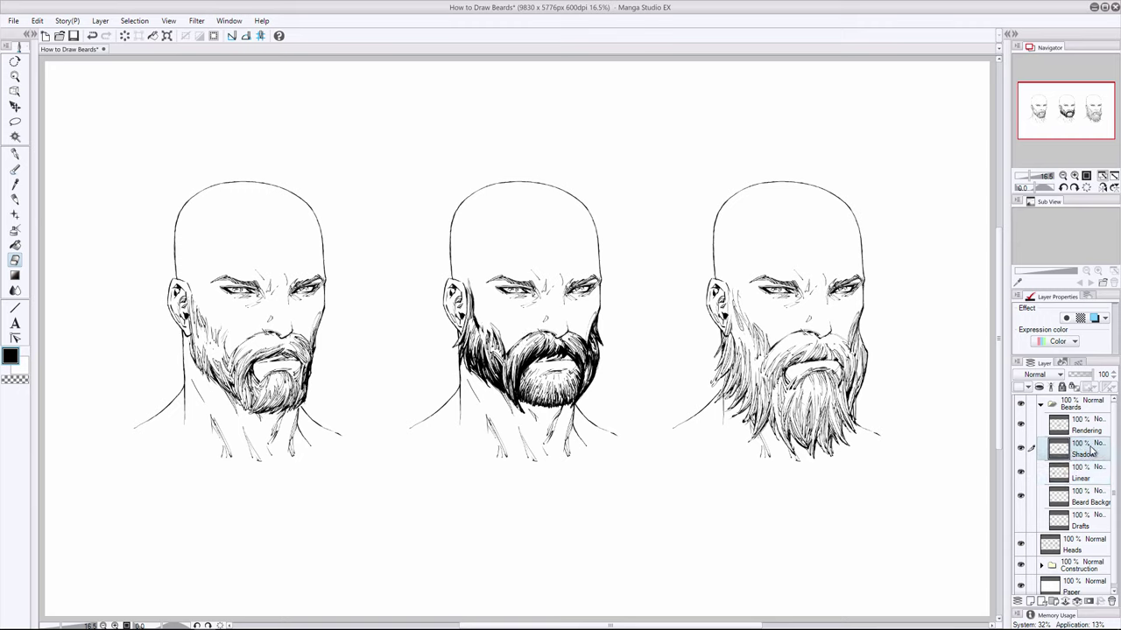
{"action": "left_click", "coordinate": [1076, 501]}
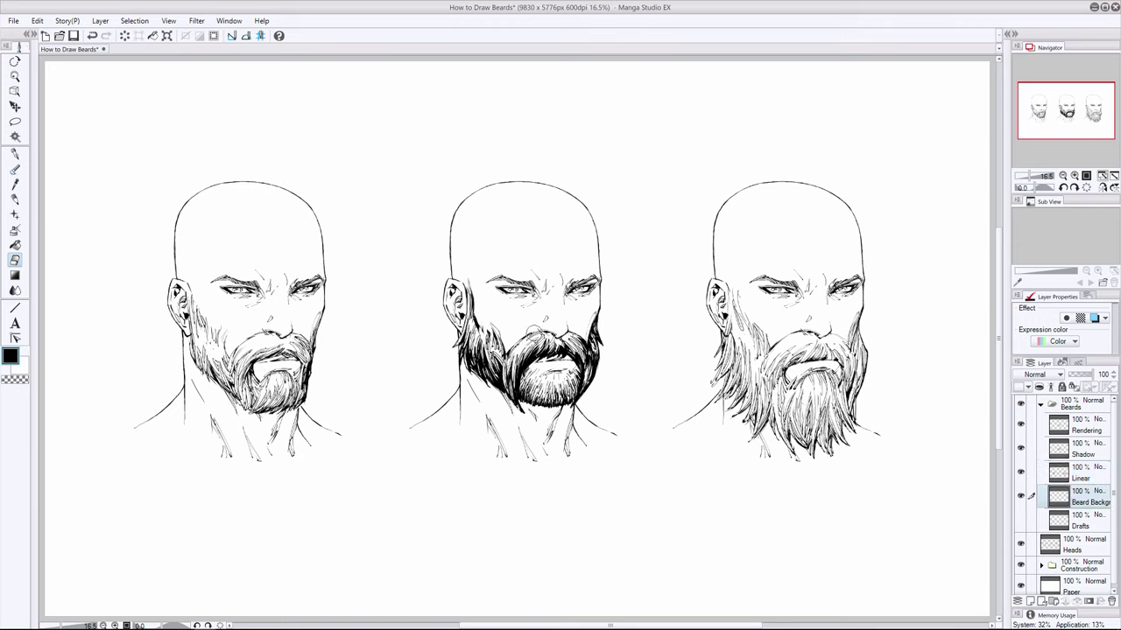
{"action": "left_click", "coordinate": [1084, 475]}
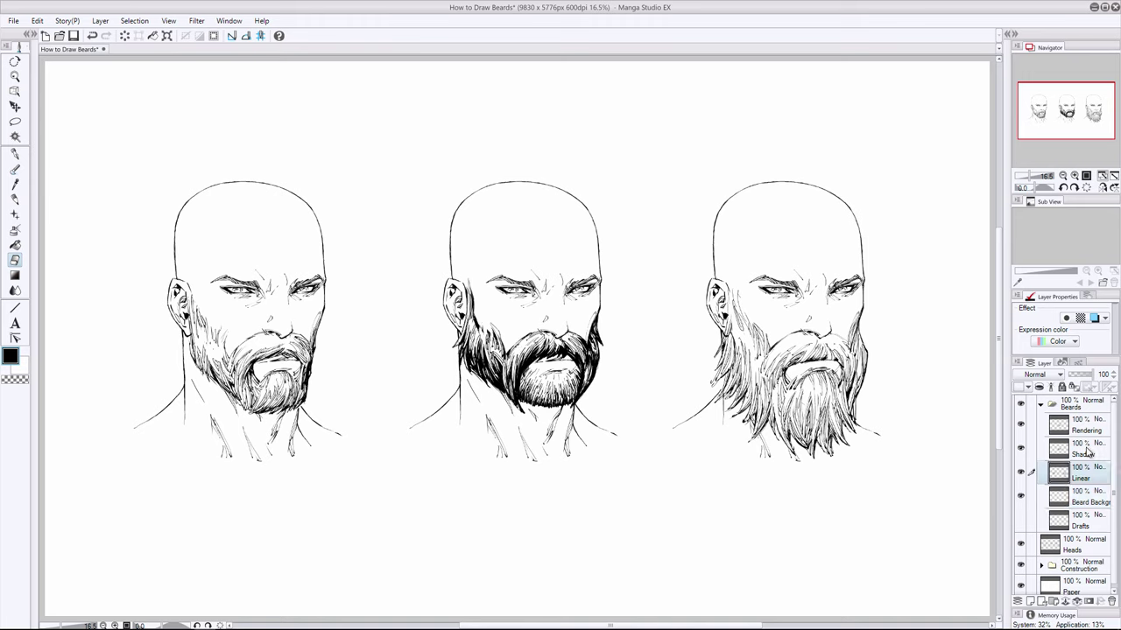
{"action": "left_click", "coordinate": [1051, 451]}
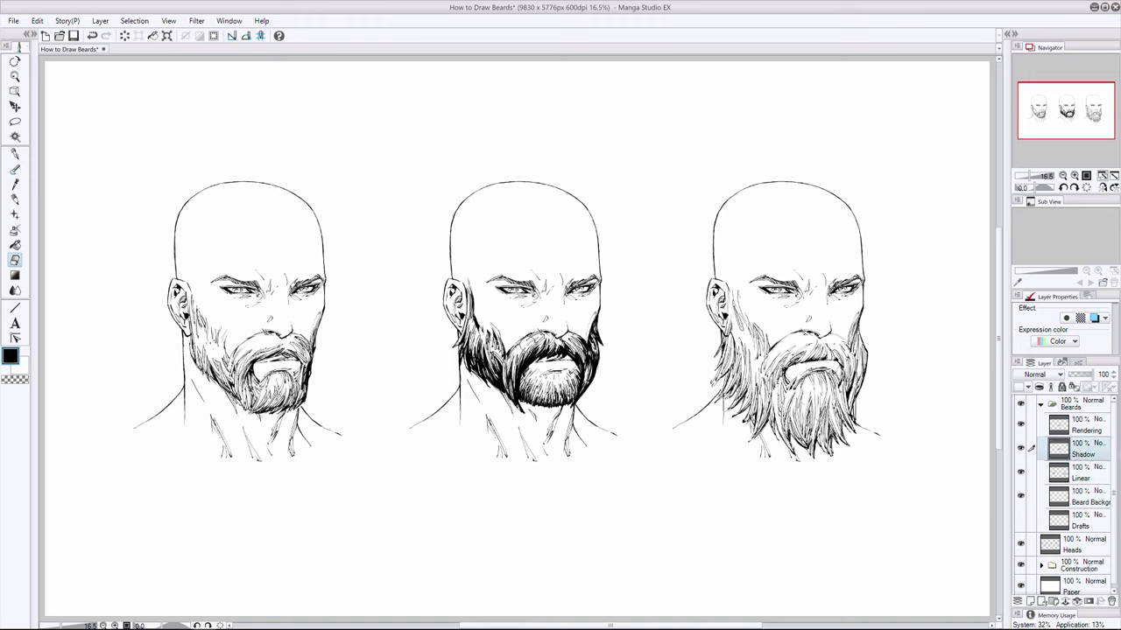
{"action": "left_click", "coordinate": [1082, 477]}
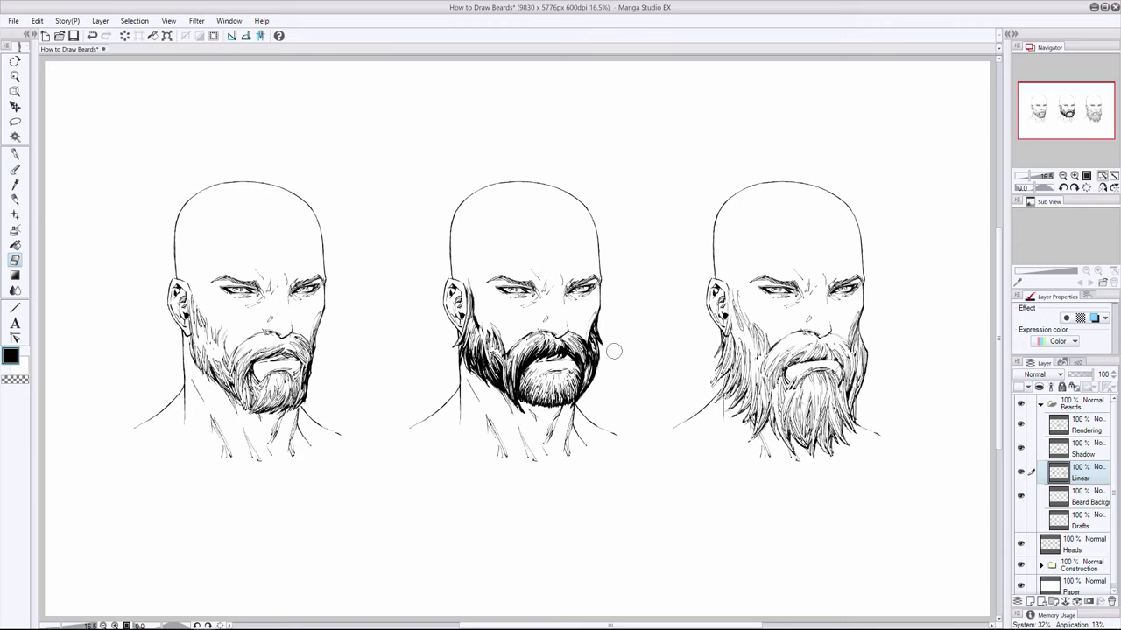
{"action": "left_click", "coordinate": [1078, 431]}
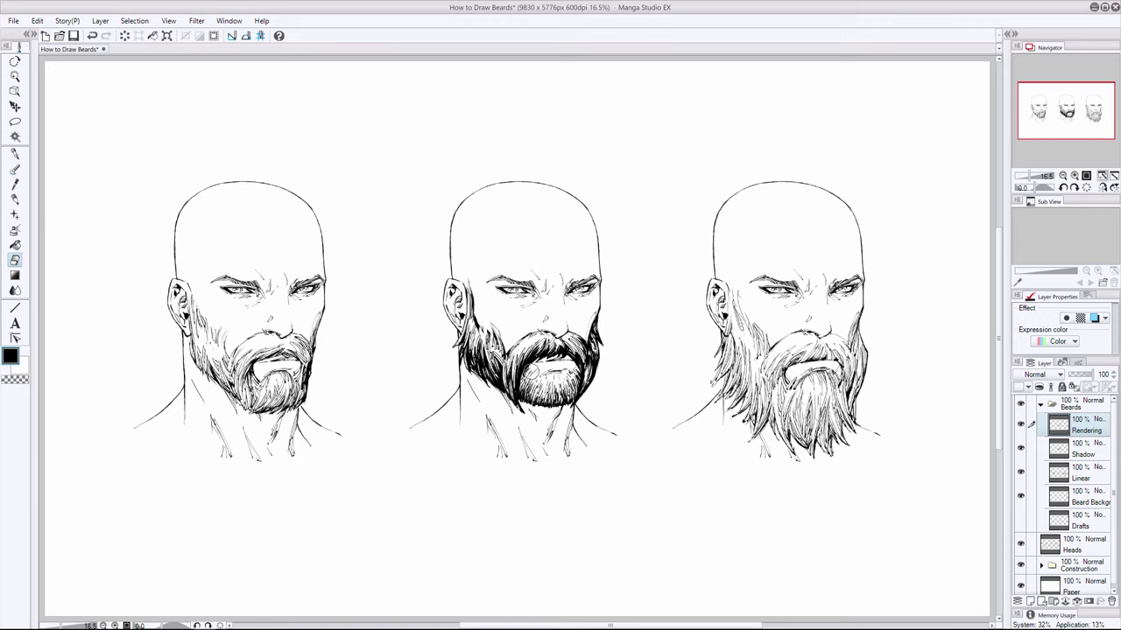
- Make the Linear layer active and ink short hair strands along the first head's near cheek
{"action": "key", "text": "p"}
{"action": "left_click", "coordinate": [1083, 451]}
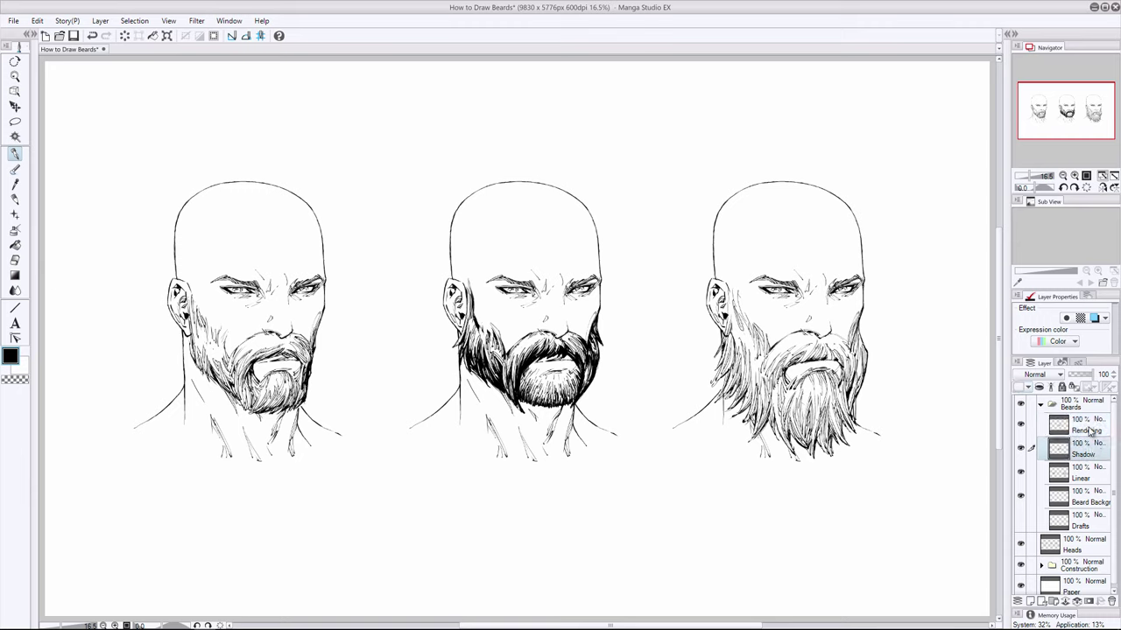
{"action": "left_click", "coordinate": [1082, 476]}
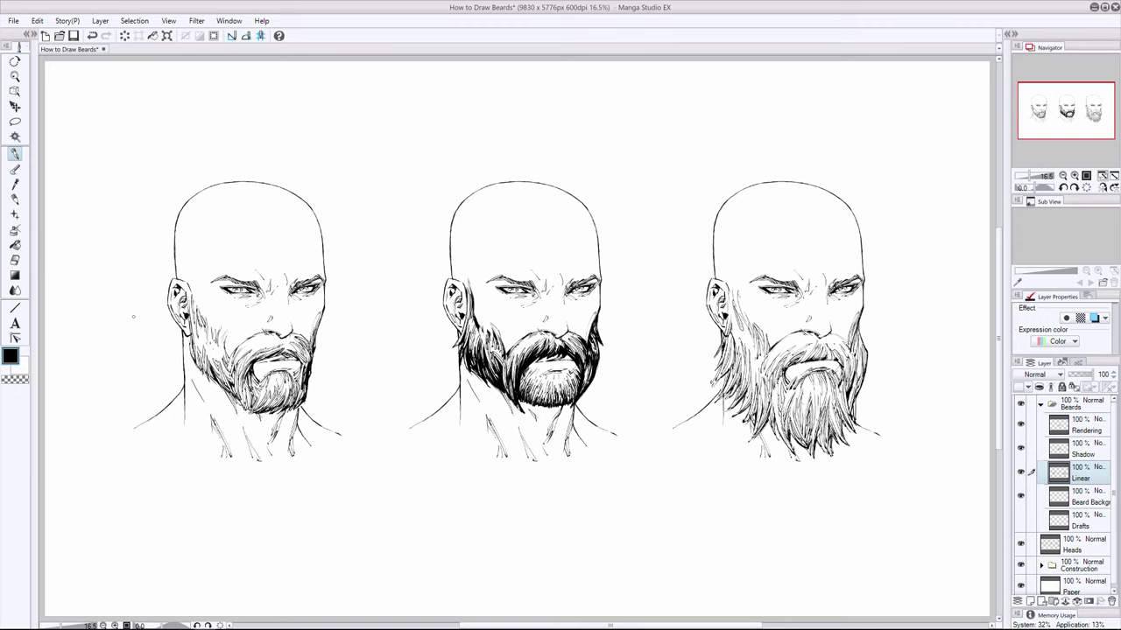
{"action": "left_click", "coordinate": [14, 259]}
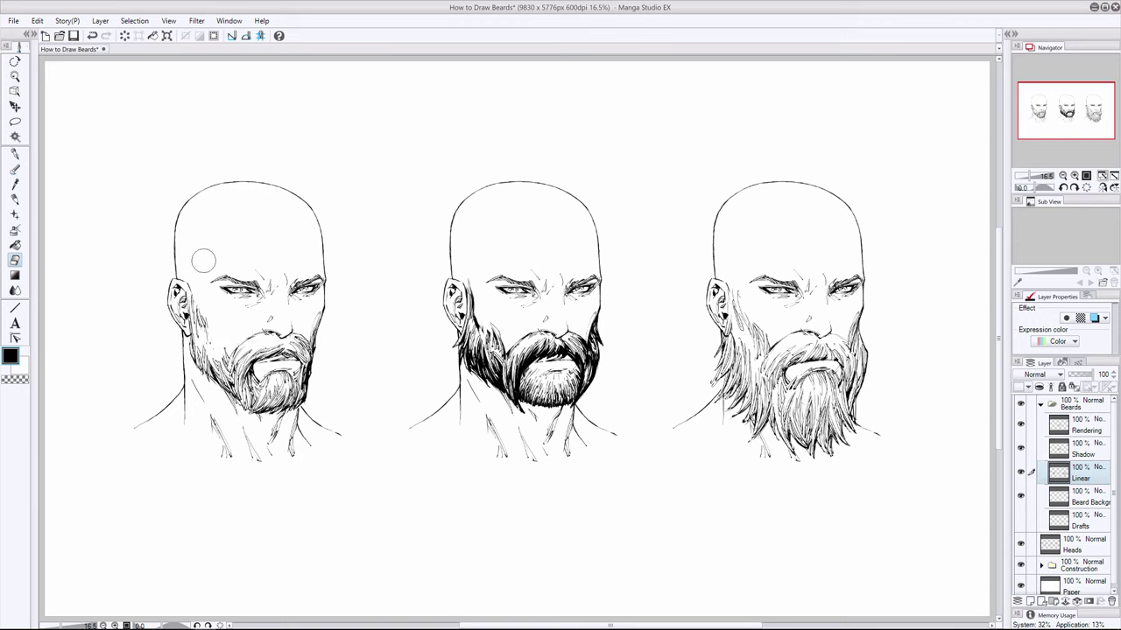
{"action": "left_click", "coordinate": [14, 153]}
{"action": "mouse_move", "coordinate": [219, 332]}
{"action": "left_mouse_down"}
{"action": "mouse_move", "coordinate": [224, 349]}
{"action": "mouse_move", "coordinate": [211, 333]}
{"action": "left_mouse_up"}
{"action": "left_click_drag", "start_coordinate": [211, 323], "coordinate": [210, 342]}
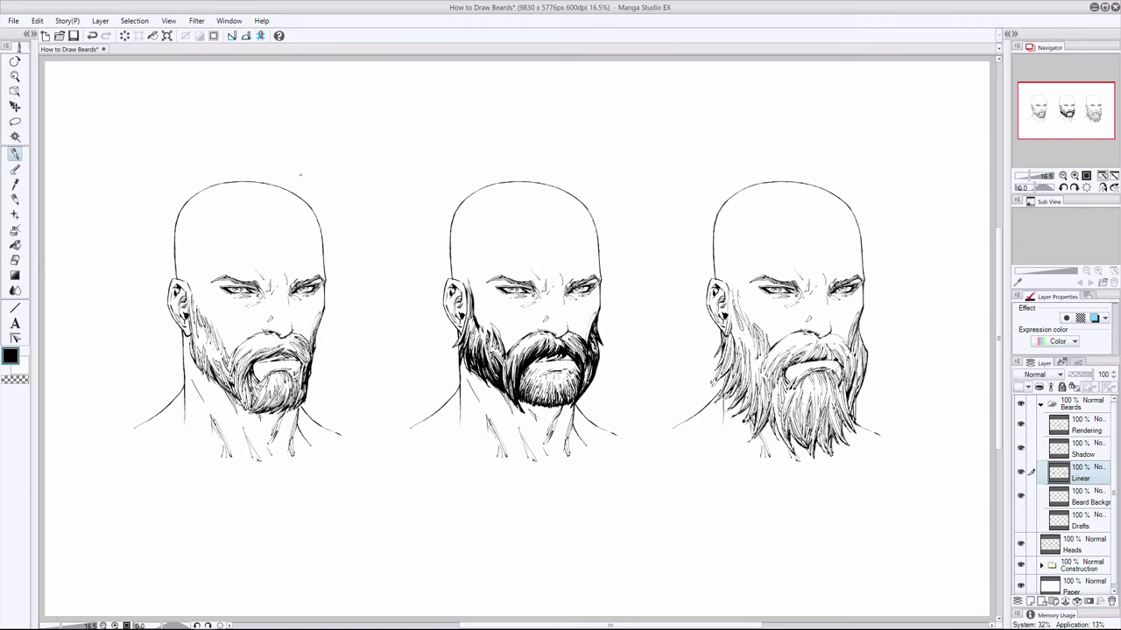
- Erase a patch of the first head's near sideburn and ink replacement strands on the sideburn and jaw
{"action": "key", "text": "e"}
{"action": "left_click_drag", "start_coordinate": [200, 311], "coordinate": [203, 323]}
{"action": "key", "text": "p"}
{"action": "left_click_drag", "start_coordinate": [261, 343], "coordinate": [281, 347]}
{"action": "key", "text": "ctrl+z"}
{"action": "key", "text": "ctrl+z"}
{"action": "left_click_drag", "start_coordinate": [245, 384], "coordinate": [242, 397]}
{"action": "left_click_drag", "start_coordinate": [202, 330], "coordinate": [198, 351]}
{"action": "left_click_drag", "start_coordinate": [200, 325], "coordinate": [191, 344]}
- Compare the first beard's cheek edge with and without the last change, and ink a strand lower on the cheek
{"action": "key", "text": "e"}
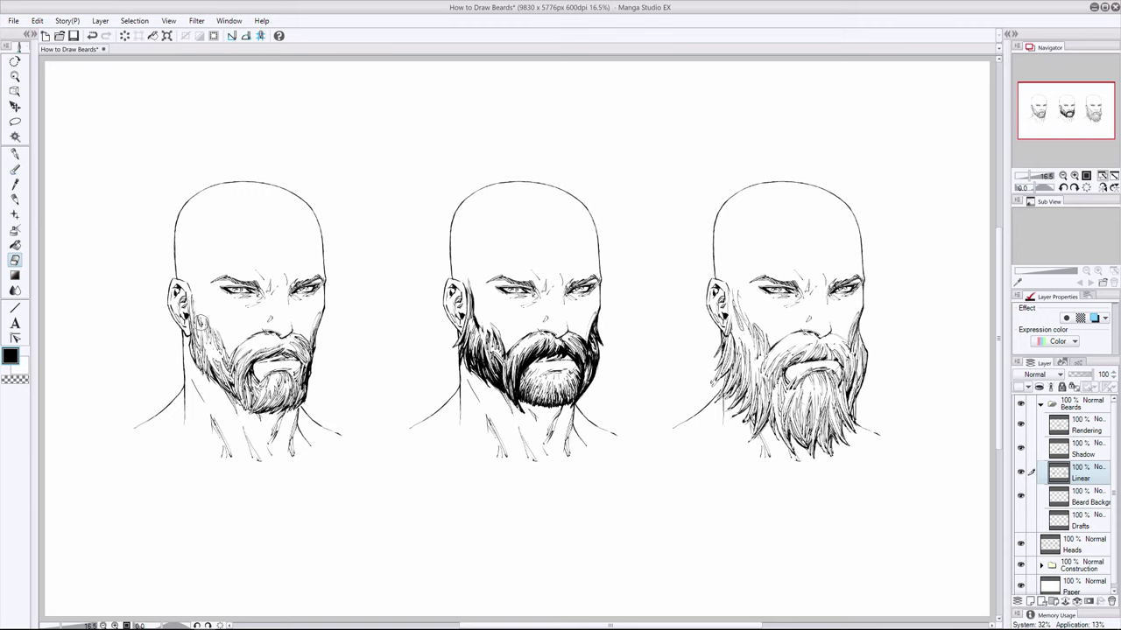
{"action": "key", "text": "i"}
{"action": "key", "text": "ctrl+z"}
{"action": "key", "text": "ctrl+y"}
{"action": "key", "text": "ctrl+z"}
{"action": "key", "text": "ctrl+y"}
{"action": "key", "text": "ctrl+z"}
{"action": "key", "text": "ctrl+y"}
{"action": "left_click_drag", "start_coordinate": [216, 346], "coordinate": [210, 358]}
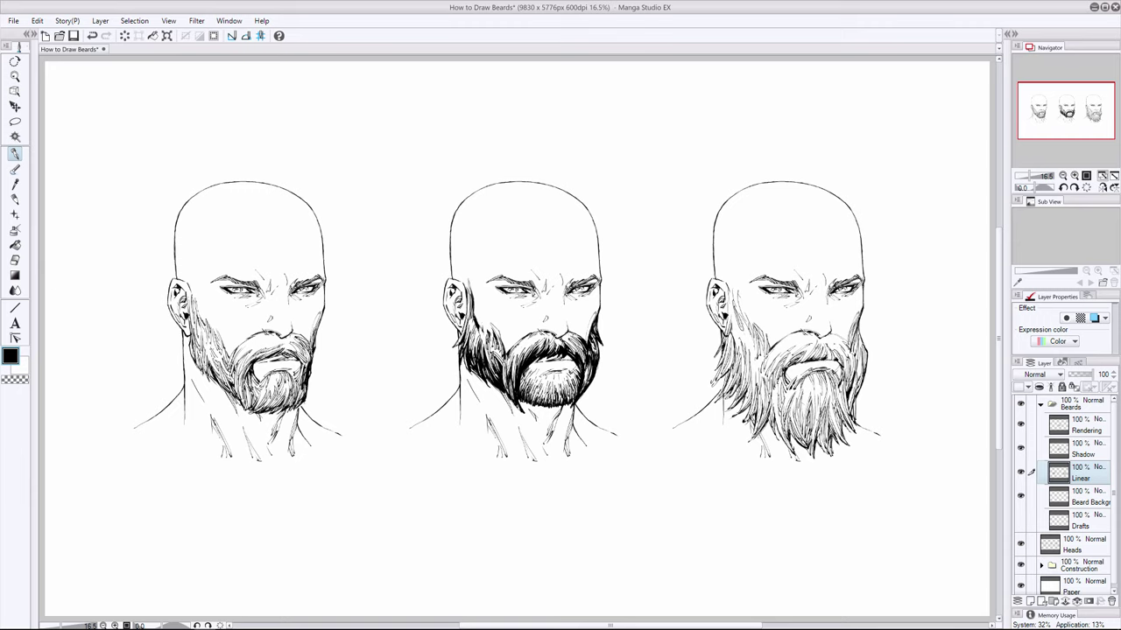
- Ink short strands on the first beard's near jaw and chin, checking each against the previous state
{"action": "mouse_move", "coordinate": [209, 369]}
{"action": "left_mouse_down"}
{"action": "mouse_move", "coordinate": [213, 379]}
{"action": "mouse_move", "coordinate": [198, 370]}
{"action": "left_mouse_up"}
{"action": "key", "text": "ctrl+z"}
{"action": "key", "text": "ctrl+y"}
{"action": "left_click_drag", "start_coordinate": [271, 381], "coordinate": [275, 393]}
{"action": "key", "text": "ctrl+z"}
{"action": "key", "text": "ctrl+y"}
- Clear the first beard's upper cheek strands, show the Drafts layer, and ink new cheek strands over the draft
{"action": "key", "text": "e"}
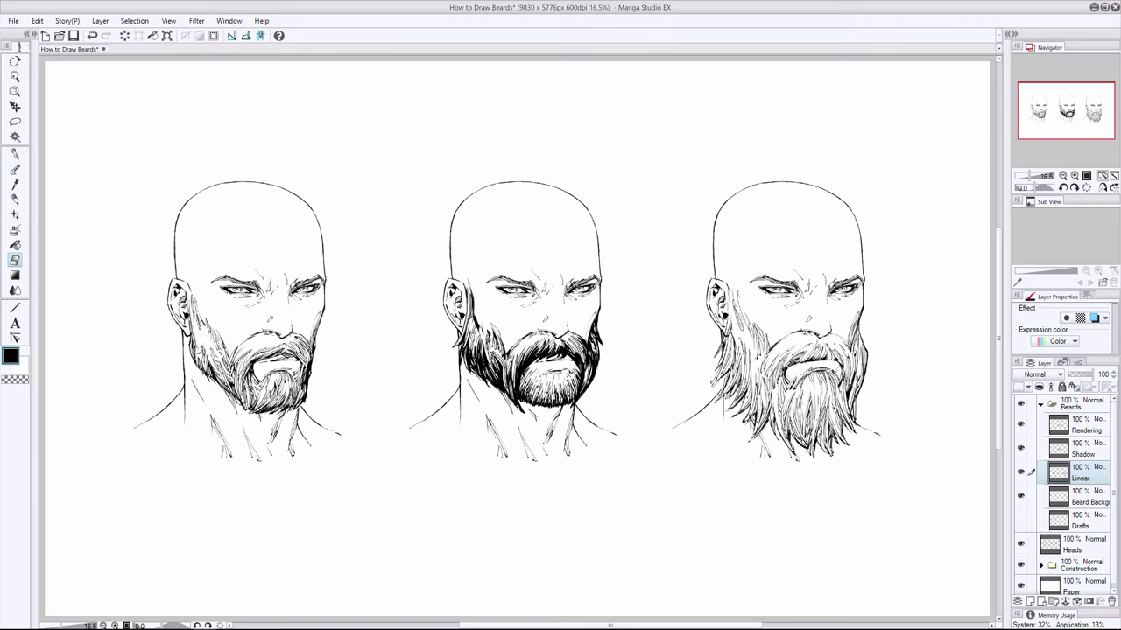
{"action": "key", "text": "i"}
{"action": "key", "text": "e"}
{"action": "key", "text": "p"}
{"action": "left_click", "coordinate": [15, 260]}
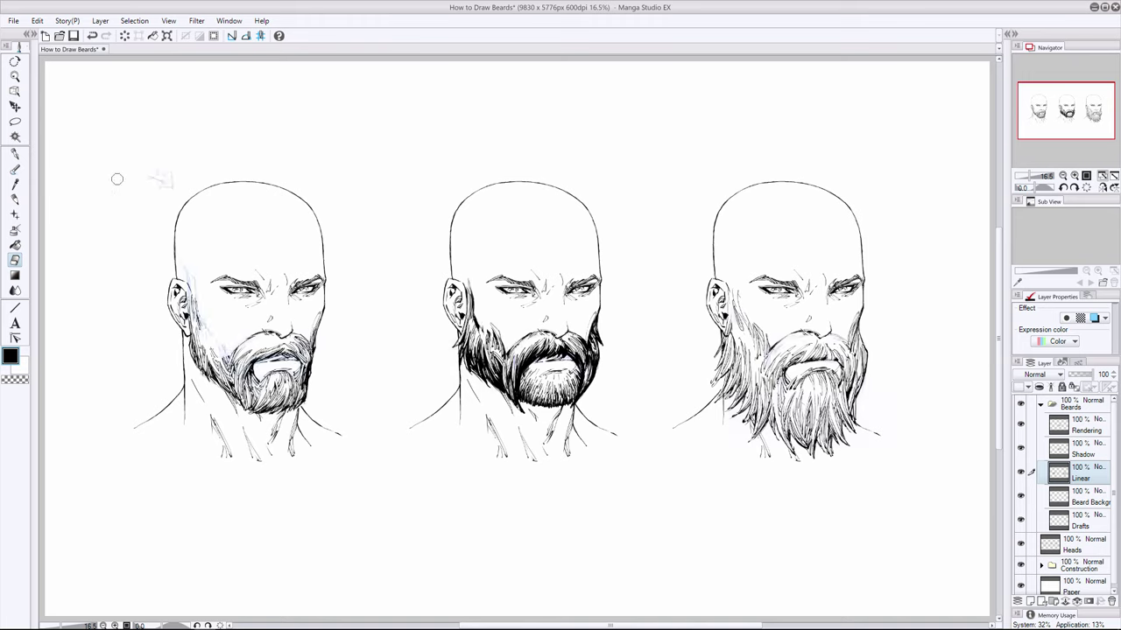
{"action": "left_click", "coordinate": [15, 154]}
{"action": "mouse_move", "coordinate": [226, 339]}
{"action": "left_mouse_down"}
{"action": "mouse_move", "coordinate": [219, 354]}
{"action": "mouse_move", "coordinate": [198, 325]}
{"action": "left_mouse_up"}
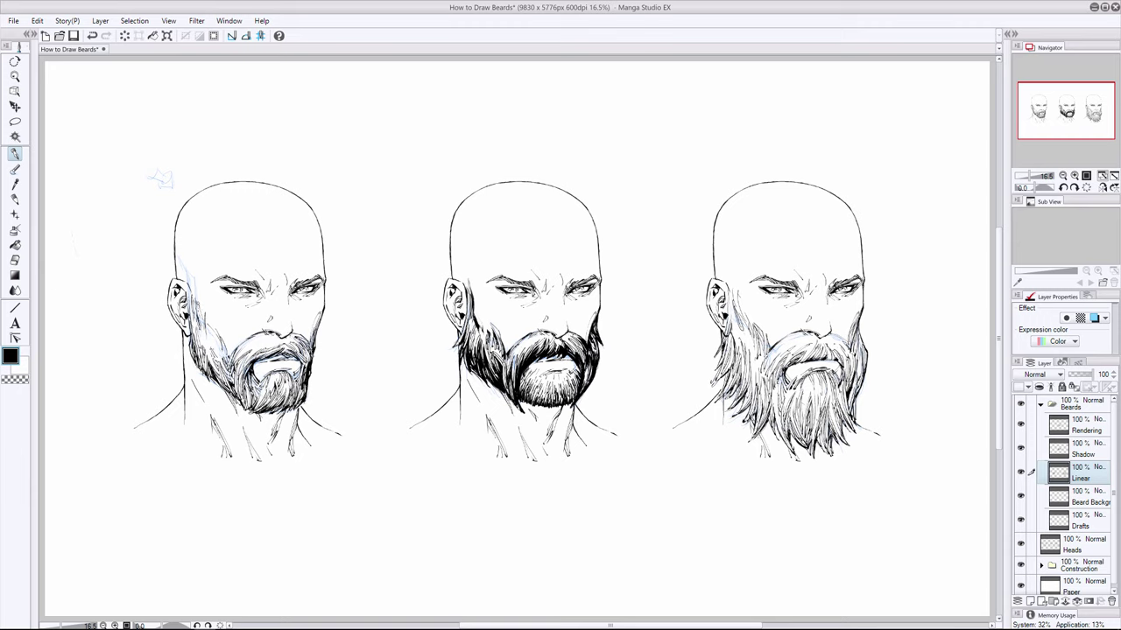
- Trim and re-ink the first head's near sideburn strands over the draft, and hide the Drafts layer
{"action": "key", "text": "e"}
{"action": "left_click_drag", "start_coordinate": [203, 302], "coordinate": [200, 326]}
{"action": "key", "text": "p"}
{"action": "left_click_drag", "start_coordinate": [197, 298], "coordinate": [194, 318]}
{"action": "left_click_drag", "start_coordinate": [192, 279], "coordinate": [189, 319]}
{"action": "left_click", "coordinate": [1020, 520]}
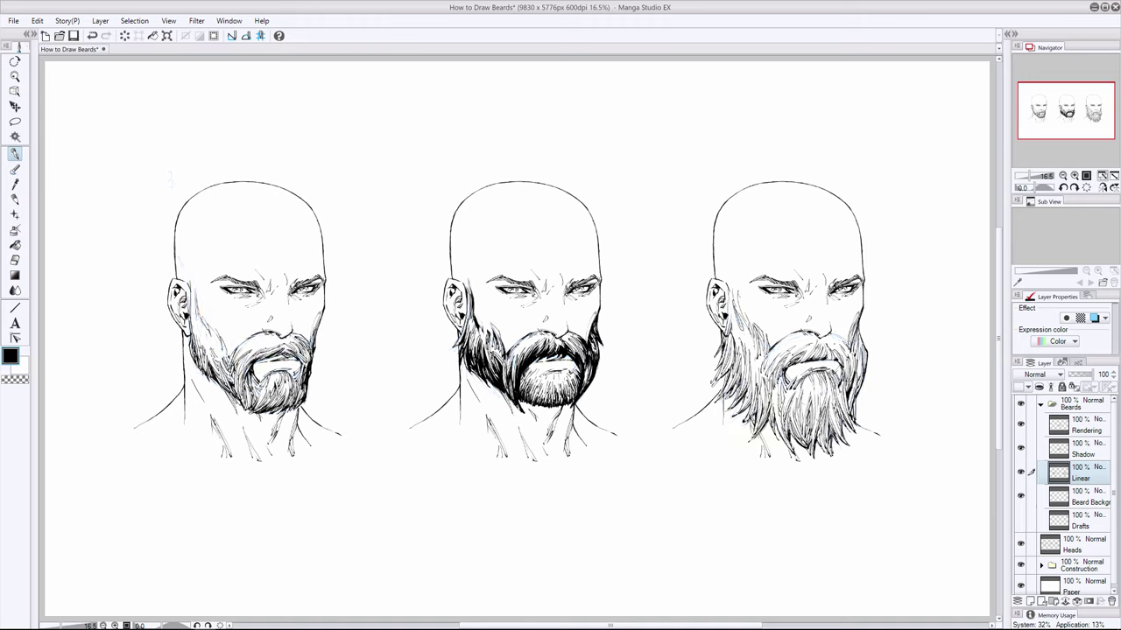
- Ink and trim the strands joining the first head's sideburn to the cheek, undoing the last change
{"action": "left_click_drag", "start_coordinate": [196, 319], "coordinate": [207, 328]}
{"action": "key", "text": "e"}
{"action": "left_click_drag", "start_coordinate": [200, 334], "coordinate": [203, 350]}
{"action": "key", "text": "p"}
{"action": "key", "text": "e"}
{"action": "key", "text": "p"}
{"action": "key", "text": "ctrl+z"}
- Erase a spot on the first beard's lower cheek, ink long cheek strands, and undo the last sideburn strand
{"action": "key", "text": "e"}
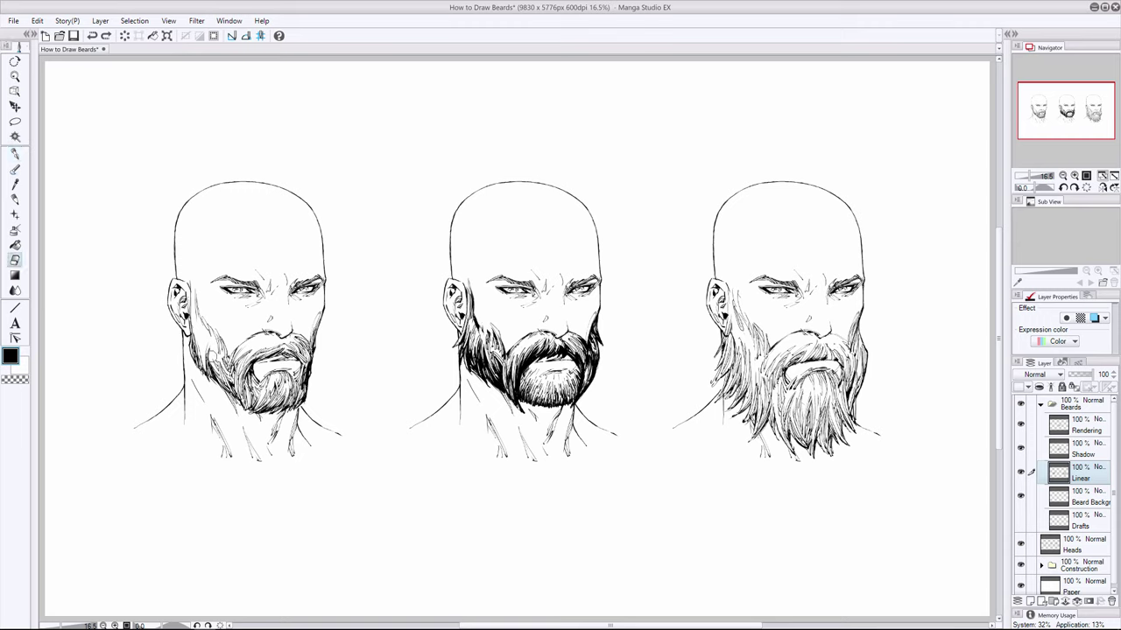
{"action": "left_click_drag", "start_coordinate": [218, 369], "coordinate": [214, 364]}
{"action": "key", "text": "p"}
{"action": "left_click_drag", "start_coordinate": [211, 345], "coordinate": [219, 378]}
{"action": "left_click_drag", "start_coordinate": [198, 316], "coordinate": [199, 330]}
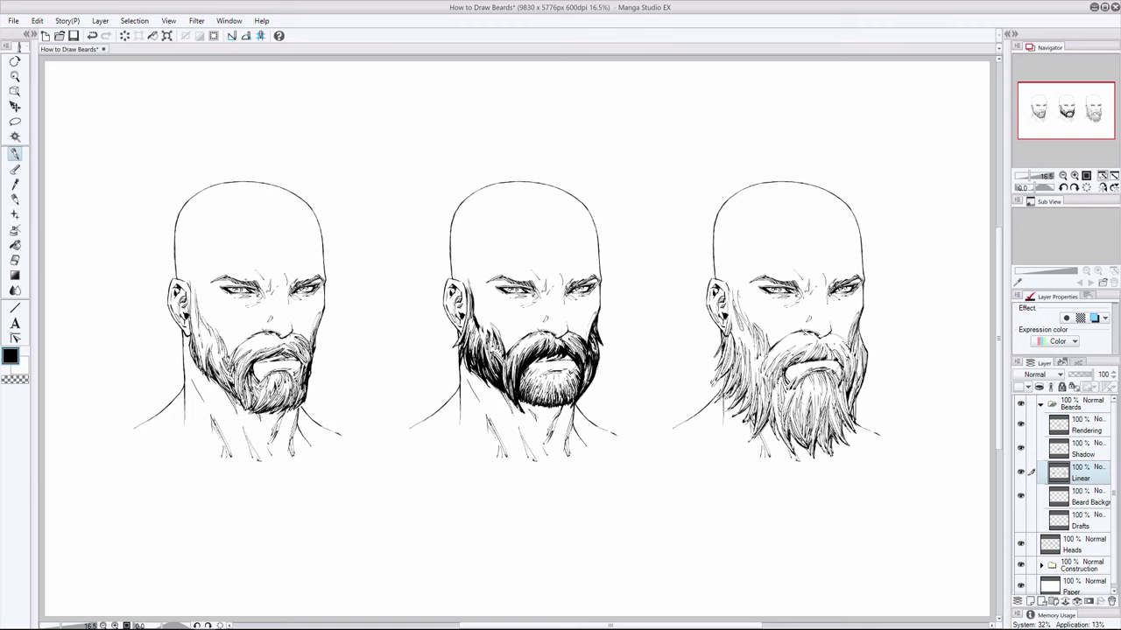
{"action": "key", "text": "ctrl+z"}
- Trim the first beard's near jaw and ink downward sideburn and cheek strands, comparing the latest ones
{"action": "key", "text": "e"}
{"action": "left_click_drag", "start_coordinate": [203, 371], "coordinate": [201, 377]}
{"action": "key", "text": "p"}
{"action": "left_click_drag", "start_coordinate": [202, 315], "coordinate": [199, 336]}
{"action": "left_click_drag", "start_coordinate": [196, 307], "coordinate": [191, 331]}
{"action": "mouse_move", "coordinate": [204, 340]}
{"action": "left_mouse_down"}
{"action": "mouse_move", "coordinate": [203, 365]}
{"action": "mouse_move", "coordinate": [202, 349]}
{"action": "left_mouse_up"}
{"action": "key", "text": "ctrl+z"}
{"action": "key", "text": "ctrl+y"}
{"action": "key", "text": "ctrl+z"}
{"action": "key", "text": "ctrl+z"}
{"action": "key", "text": "ctrl+y"}
- Ink two more short strands on the first beard's near cheek and compare the latest one
{"action": "left_click_drag", "start_coordinate": [216, 348], "coordinate": [214, 368]}
{"action": "left_click_drag", "start_coordinate": [202, 328], "coordinate": [201, 344]}
{"action": "key", "text": "ctrl+z"}
{"action": "key", "text": "ctrl+y"}
- Rework the first moustache's near side and ink strands along its lower edge above the mouth
{"action": "left_click_drag", "start_coordinate": [248, 312], "coordinate": [255, 338]}
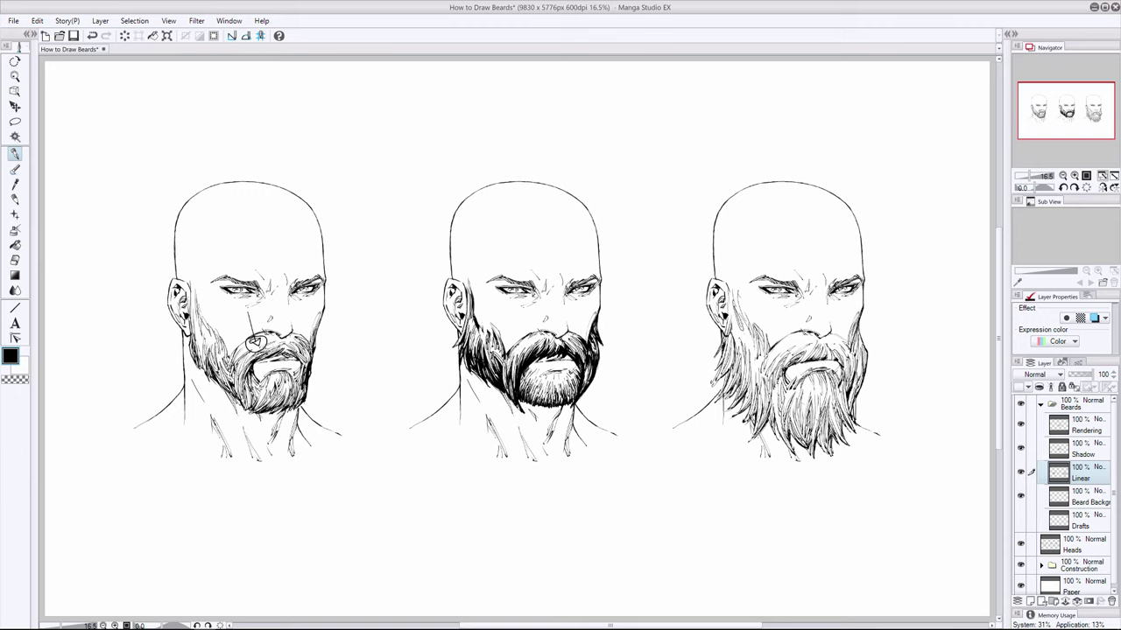
{"action": "key", "text": "ctrl+z"}
{"action": "key", "text": "ctrl+y"}
{"action": "mouse_move", "coordinate": [259, 356]}
{"action": "left_mouse_down"}
{"action": "mouse_move", "coordinate": [286, 361]}
{"action": "mouse_move", "coordinate": [270, 363]}
{"action": "left_mouse_up"}
{"action": "left_click_drag", "start_coordinate": [261, 368], "coordinate": [280, 372]}
- Retouch the first head's near sideburn, ink a short jaw strand beside the mouth, and undo the last stroke
{"action": "left_click_drag", "start_coordinate": [200, 320], "coordinate": [196, 339]}
{"action": "key", "text": "e"}
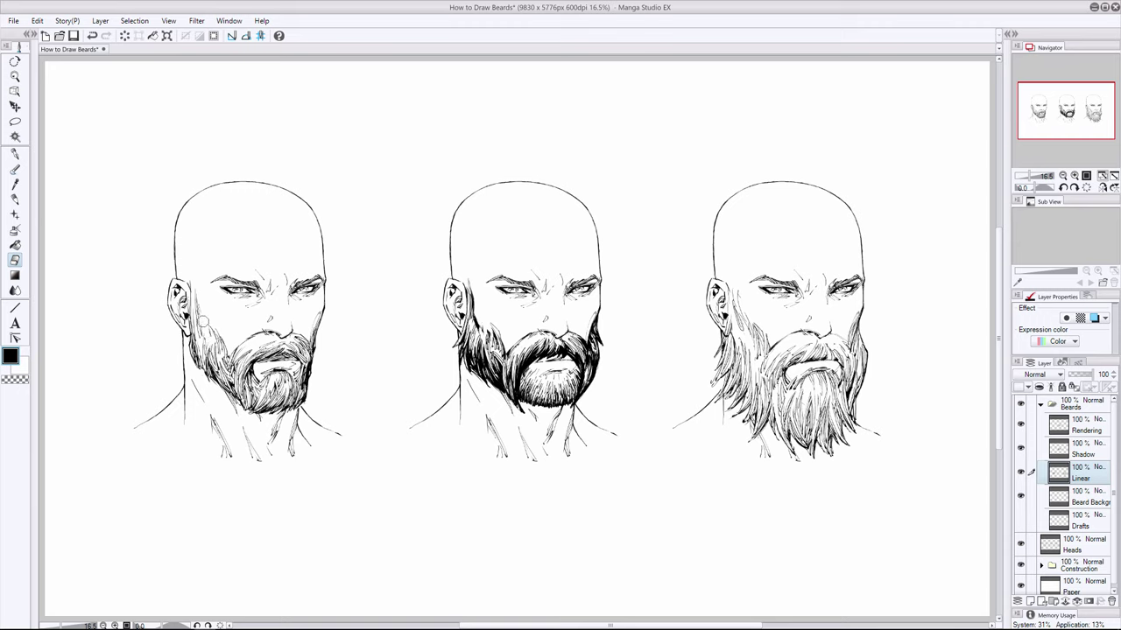
{"action": "key", "text": "i"}
{"action": "left_click_drag", "start_coordinate": [240, 378], "coordinate": [239, 392]}
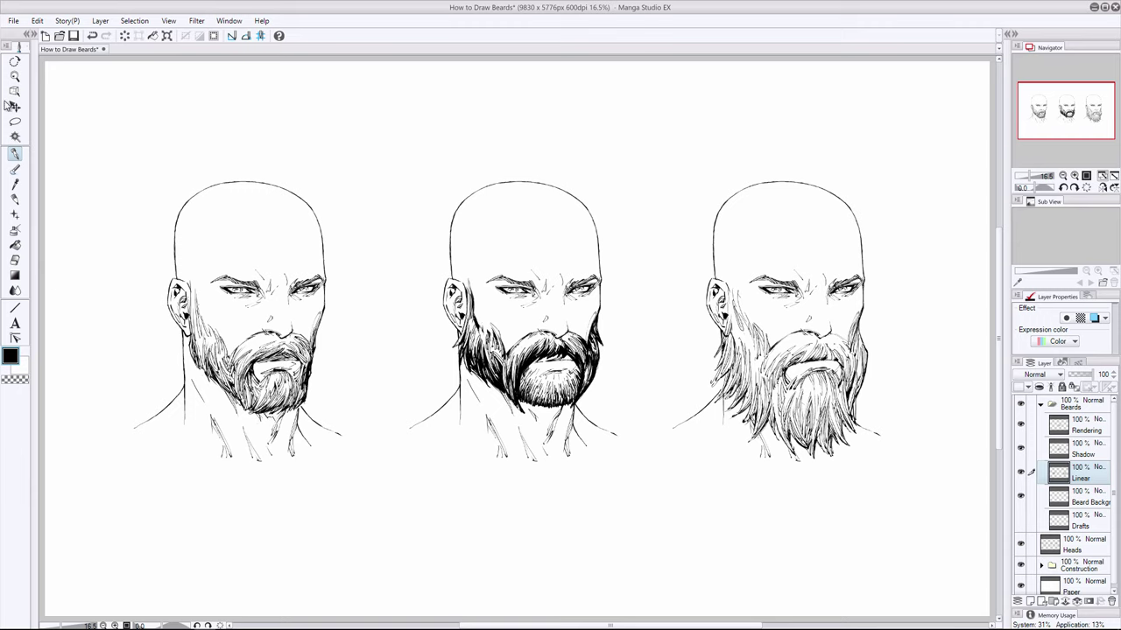
{"action": "key", "text": "ctrl+z"}
- Swap between the drawing colours to rework the third beard's lower chin strands, comparing the latest stroke
{"action": "key", "text": "x"}
{"action": "left_click", "coordinate": [787, 433]}
{"action": "key", "text": "e"}
{"action": "key", "text": "p"}
{"action": "key", "text": "x"}
{"action": "left_click_drag", "start_coordinate": [791, 433], "coordinate": [792, 447]}
{"action": "key", "text": "ctrl+z"}
{"action": "key", "text": "ctrl+y"}
{"action": "key", "text": "ctrl+z"}
{"action": "key", "text": "ctrl+y"}
{"action": "key", "text": "ctrl+z"}
{"action": "key", "text": "ctrl+y"}
- Ink short strands on the third head's near sideburn and cheek, comparing the latest ones
{"action": "left_click_drag", "start_coordinate": [732, 330], "coordinate": [738, 347]}
{"action": "left_click", "coordinate": [745, 284]}
{"action": "key", "text": "ctrl+z"}
{"action": "key", "text": "ctrl+y"}
{"action": "left_click_drag", "start_coordinate": [732, 386], "coordinate": [737, 400]}
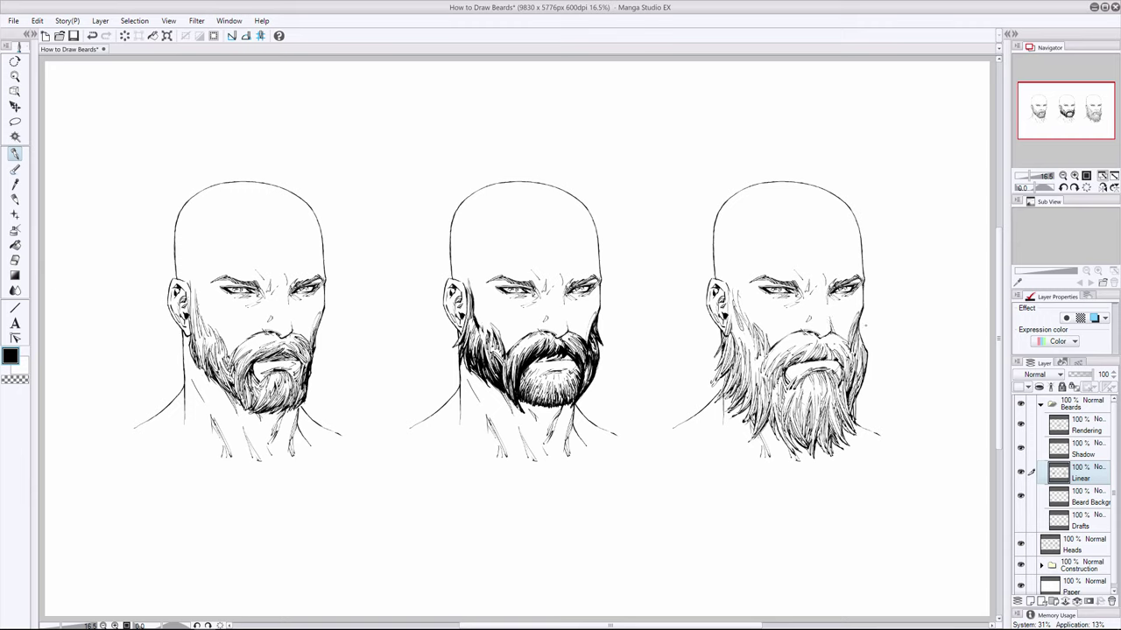
{"action": "key", "text": "ctrl+z"}
{"action": "key", "text": "ctrl+y"}
- Alternate between the Beard Background and Linear layers, and ink a sideburn strand on the first head on the Rendering layer
{"action": "left_click", "coordinate": [1086, 506]}
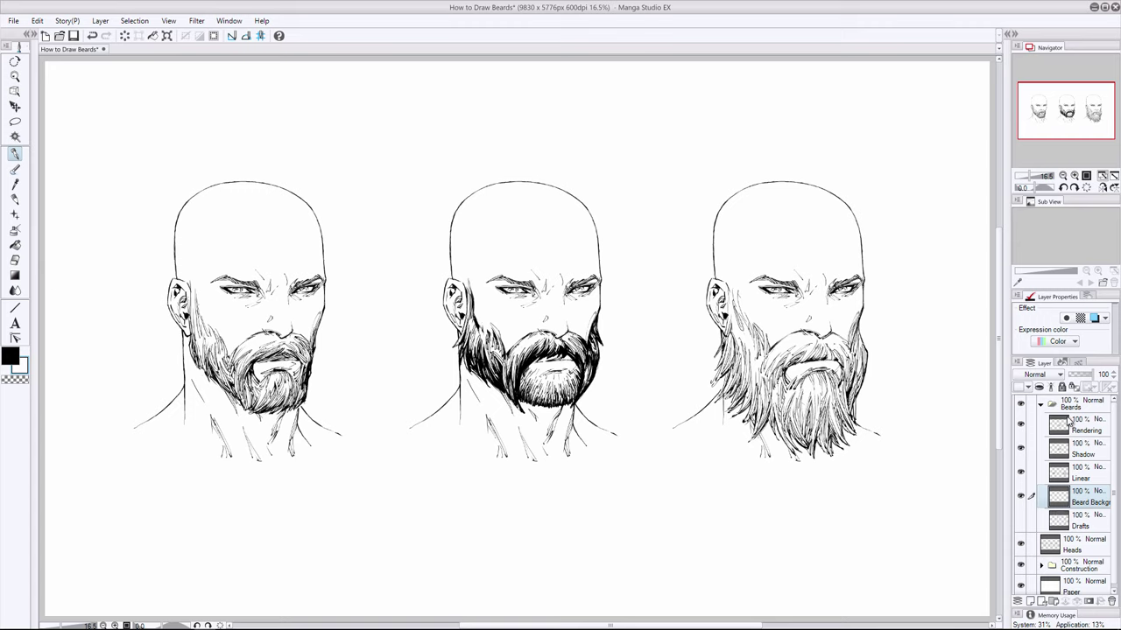
{"action": "left_click", "coordinate": [1083, 477]}
{"action": "left_click", "coordinate": [1085, 501]}
{"action": "left_click", "coordinate": [14, 201]}
{"action": "left_click", "coordinate": [15, 153]}
{"action": "left_click", "coordinate": [1086, 425]}
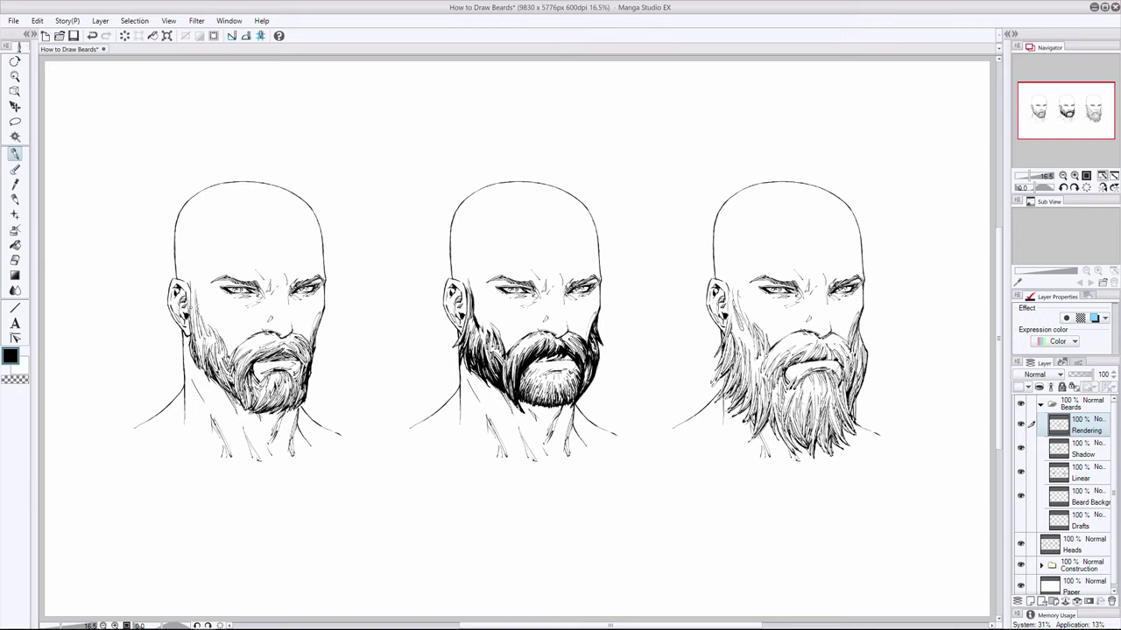
{"action": "left_click_drag", "start_coordinate": [191, 295], "coordinate": [193, 321]}
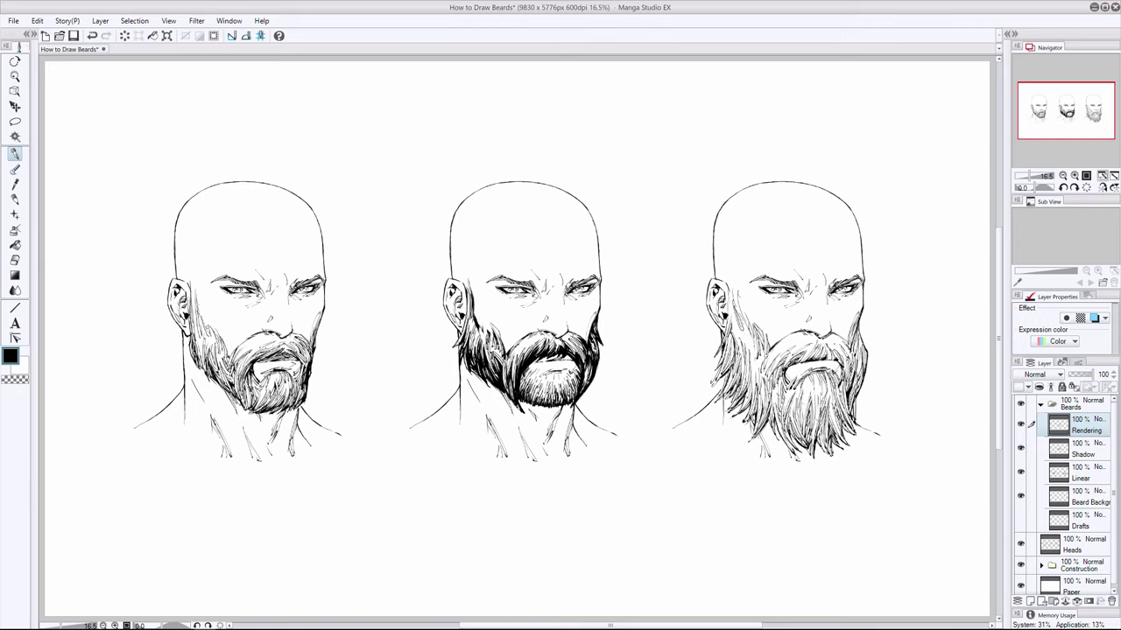